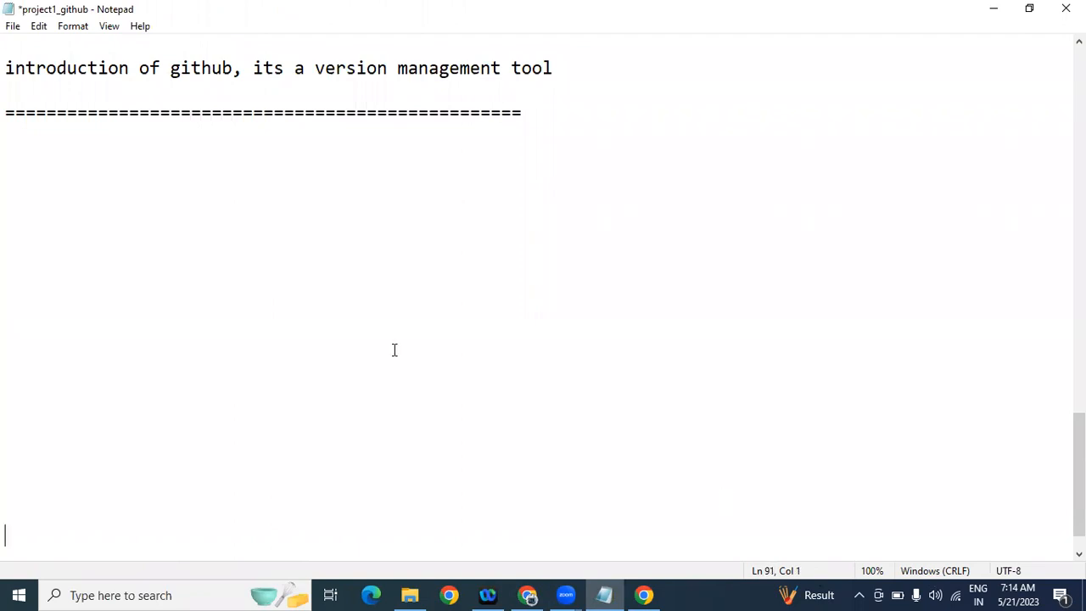
Step: Write 'what is github?' and 'how create its account?' on two lines under the ==== divider
left_click(190, 175)
type("what is github?")
key("Return")
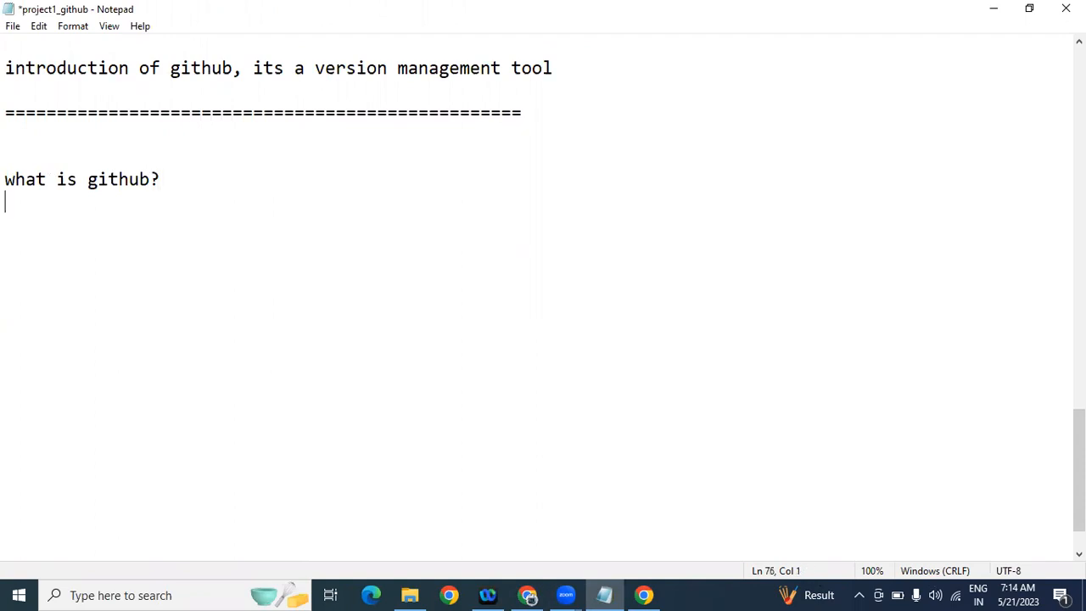
type("how create")
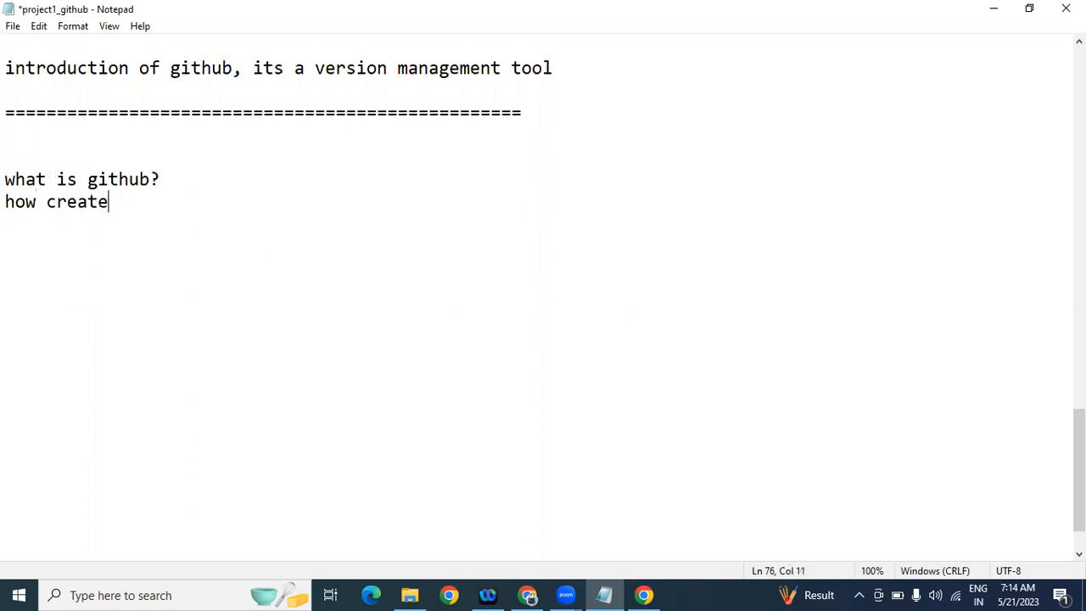
type(" its account?")
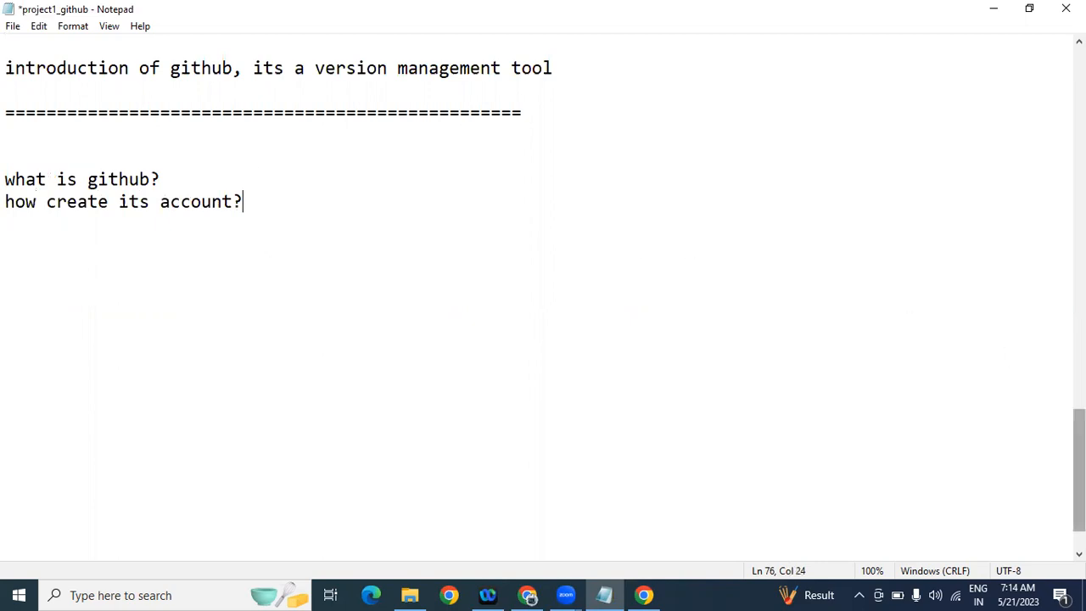
scroll(543, 297, "up", 20)
scroll(543, 297, "up", 1)
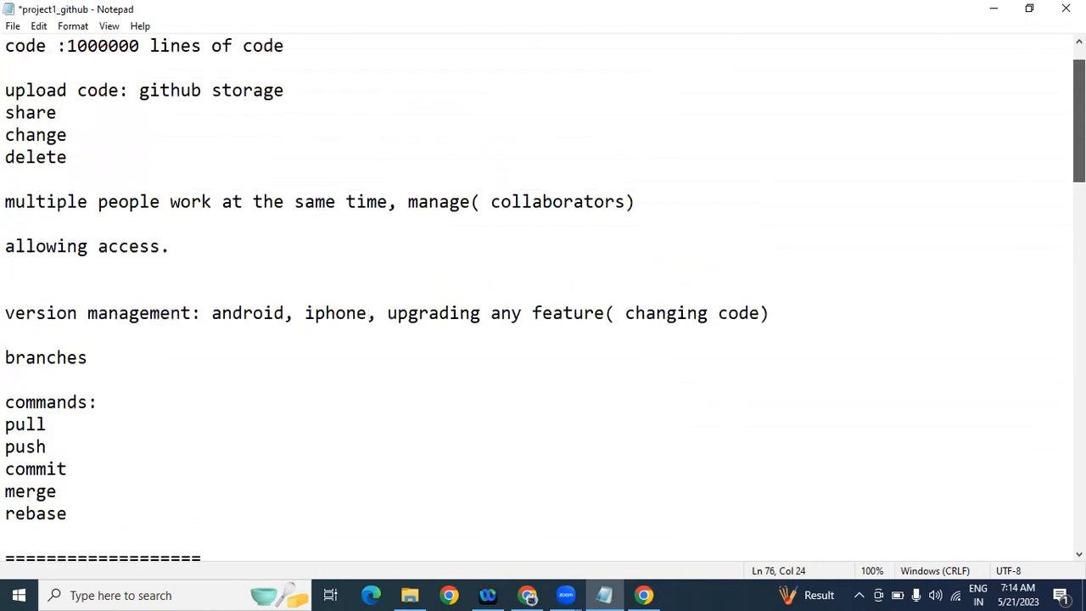
scroll(543, 297, "up", 1)
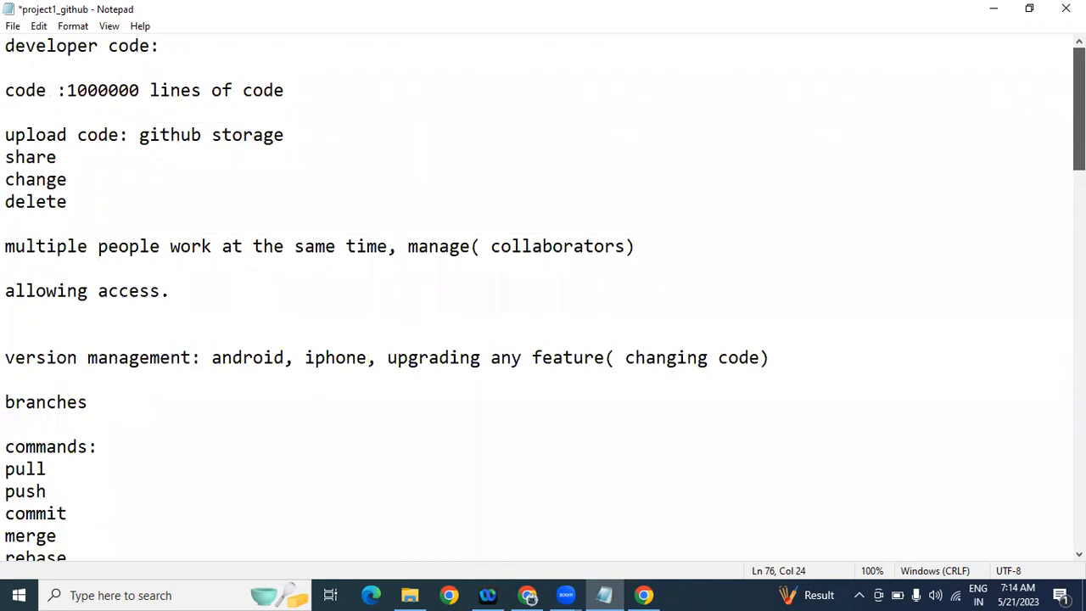
scroll(543, 297, "down", 7)
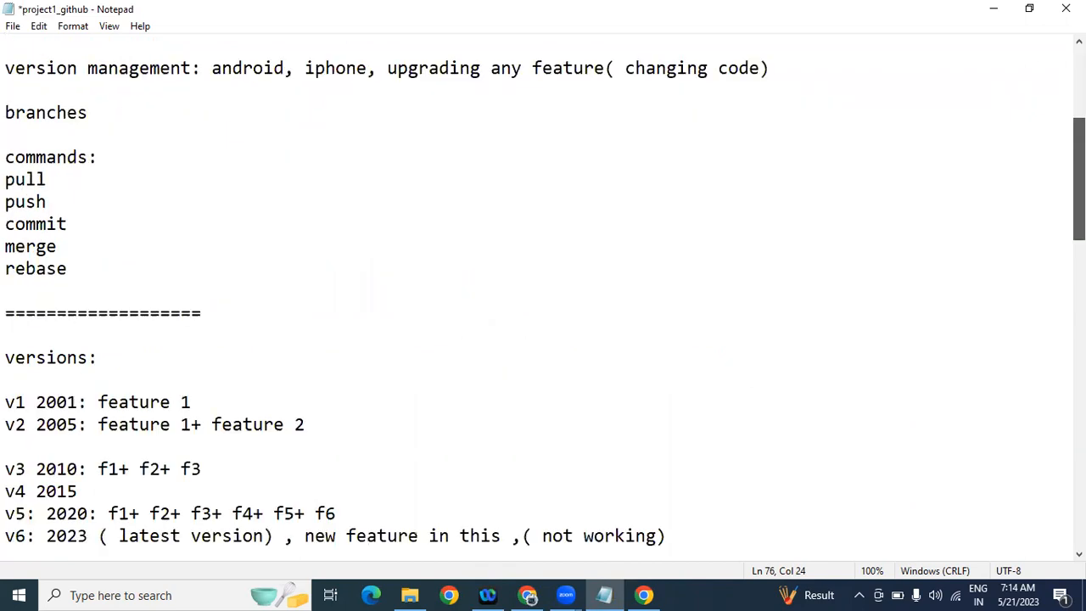
scroll(543, 297, "up", 2)
scroll(543, 298, "up", 2)
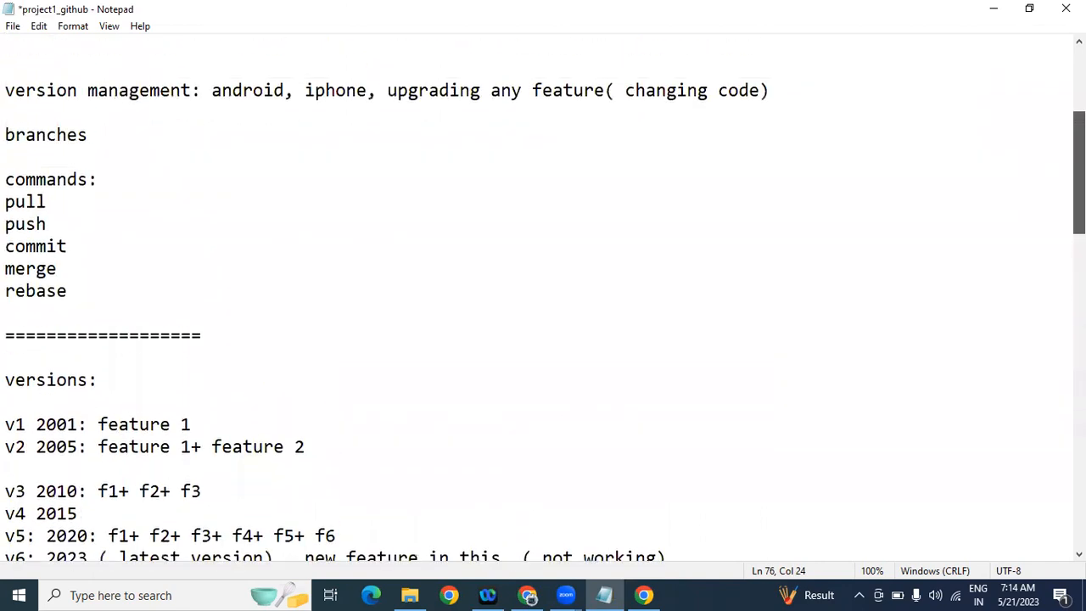
scroll(544, 297, "up", 1)
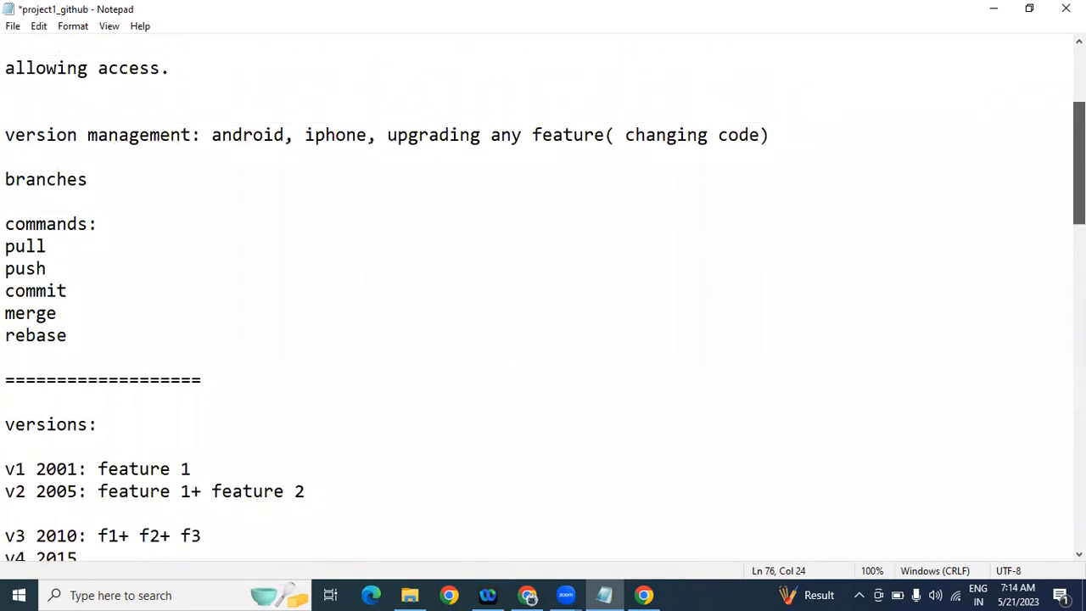
scroll(543, 297, "up", 1)
scroll(543, 297, "up", 3)
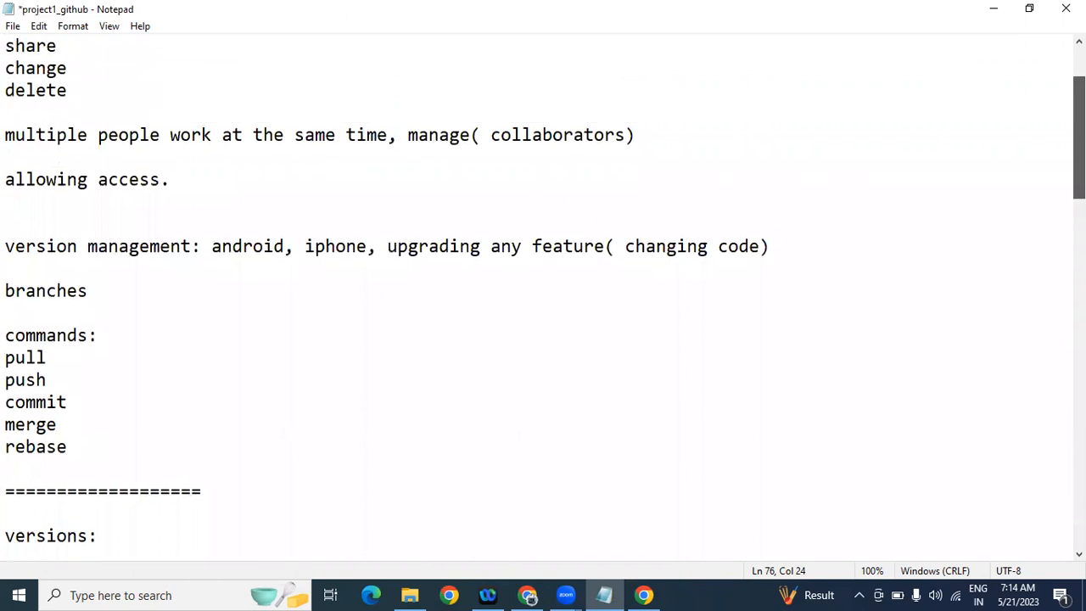
scroll(544, 297, "up", 1)
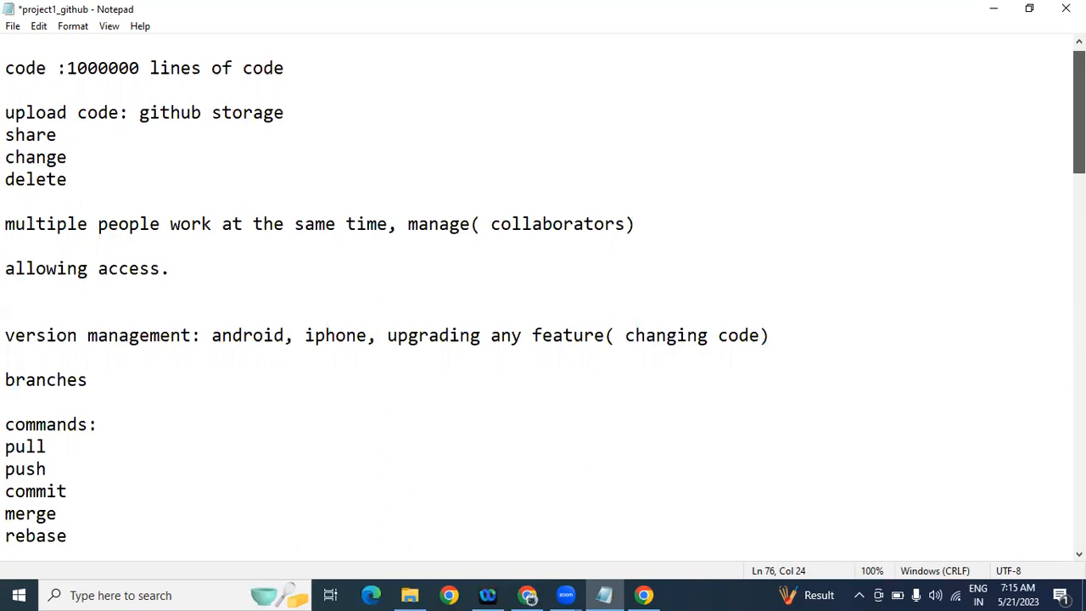
scroll(544, 297, "down", 4)
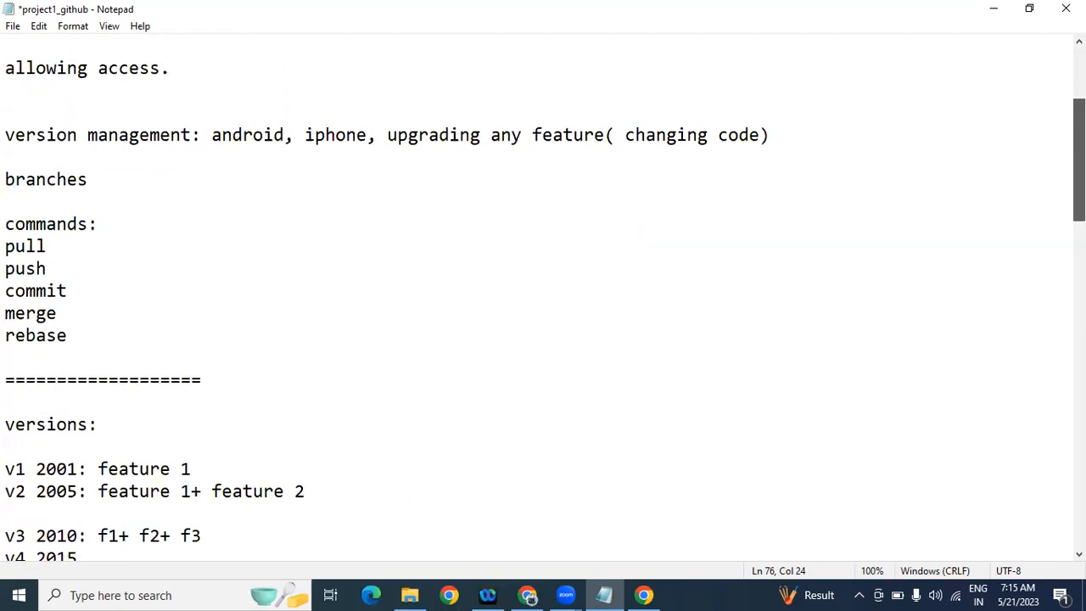
scroll(1053, 201, "down", 3)
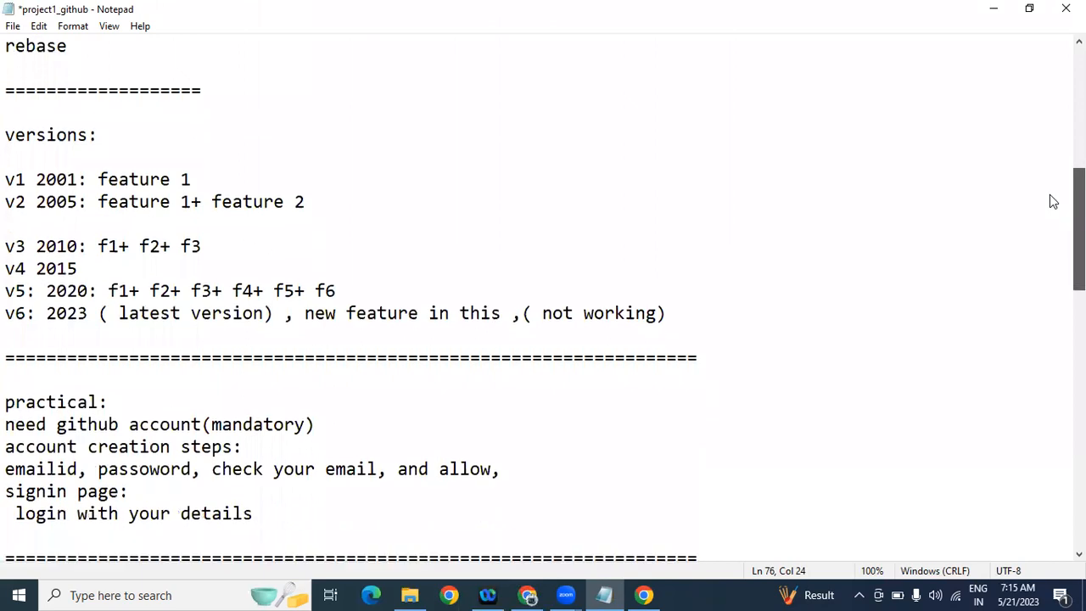
scroll(1052, 202, "down", 3)
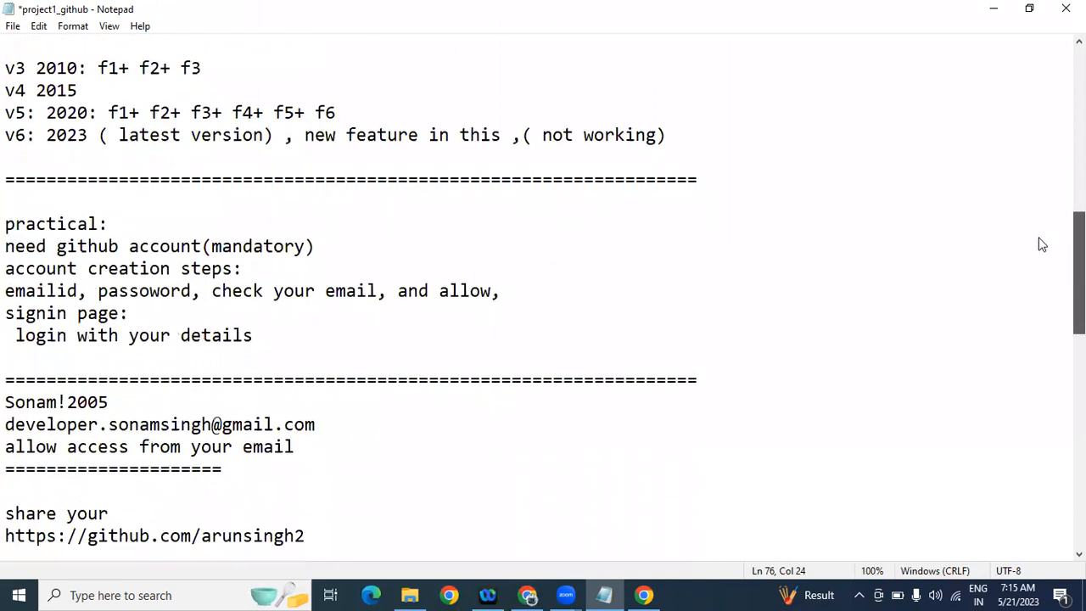
scroll(1042, 248, "down", 1)
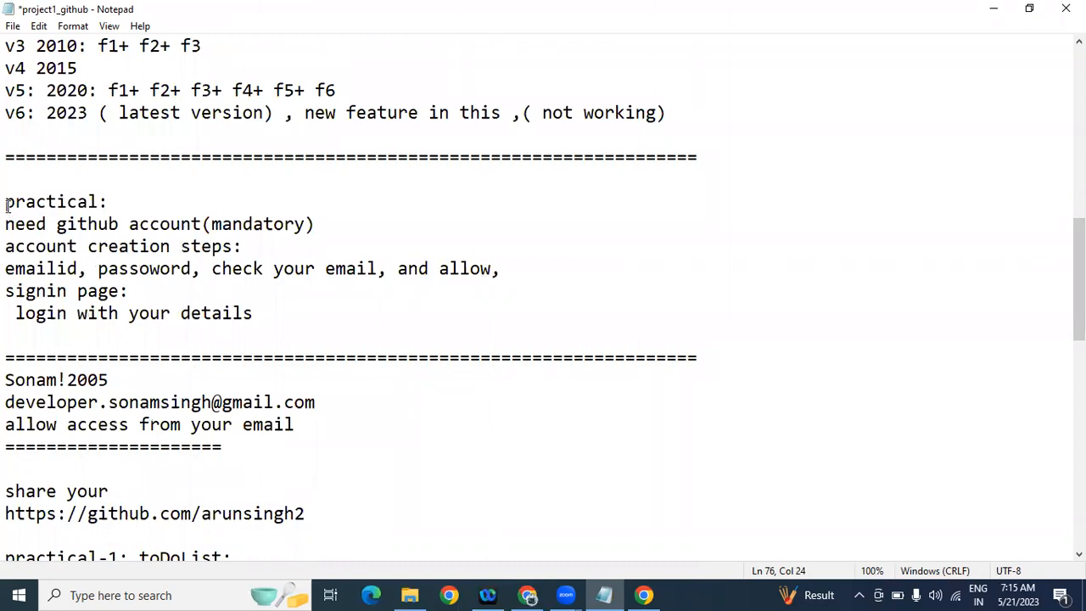
left_click_drag(6, 226, 329, 223)
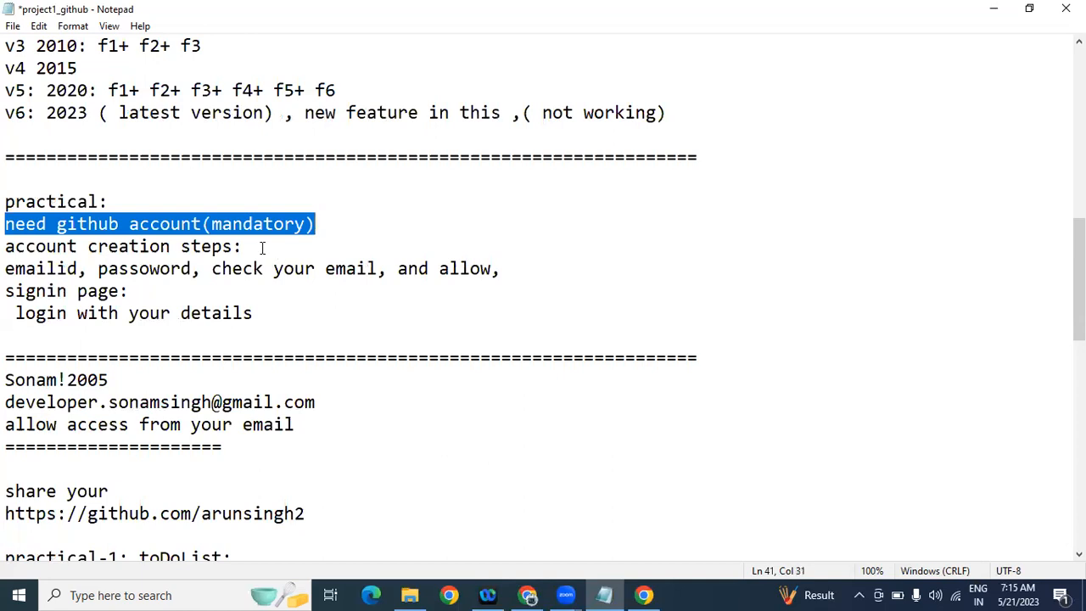
left_click_drag(6, 247, 267, 242)
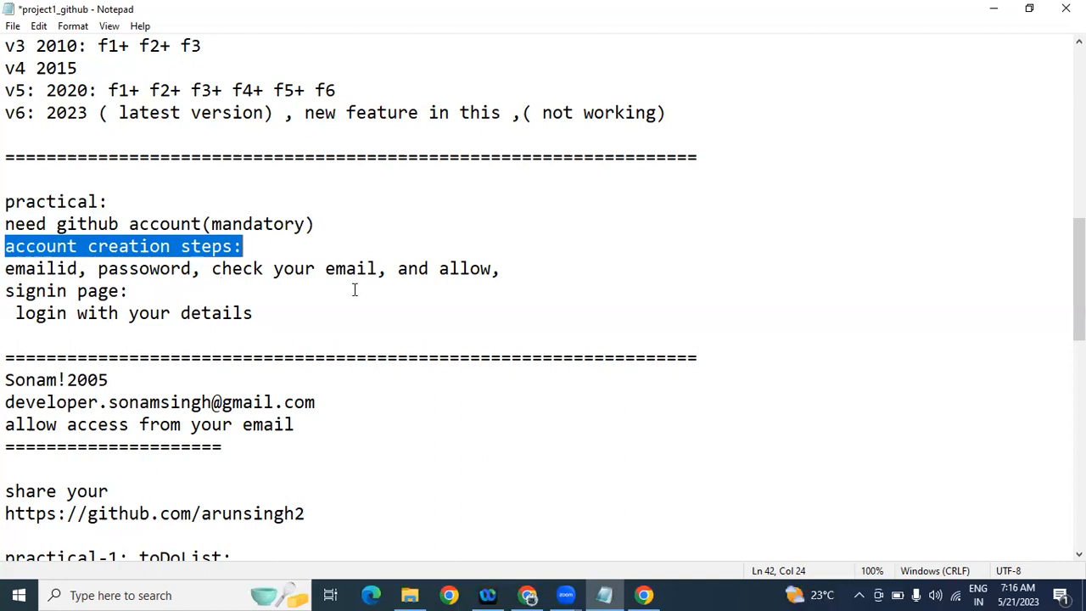
left_click_drag(1080, 280, 1053, 310)
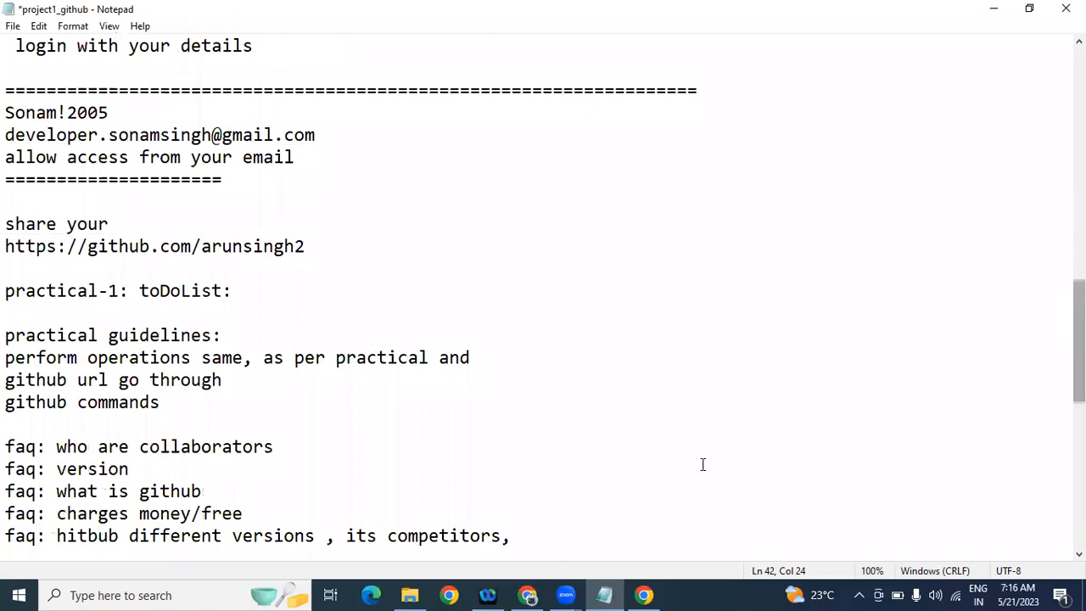
Step: Launch Chrome with the chosen profile and maximize its window
left_click(449, 595)
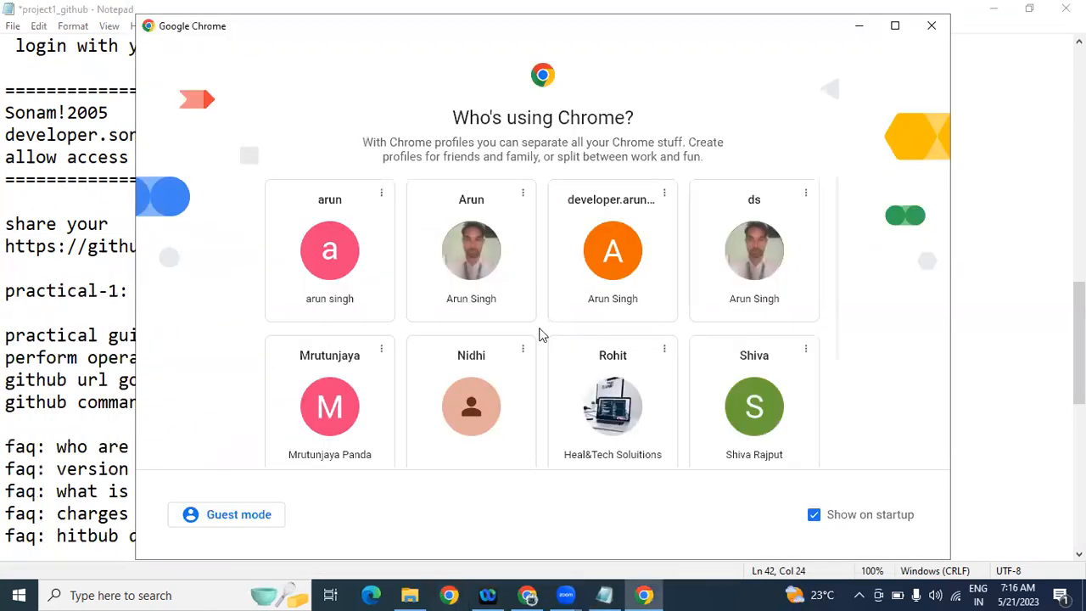
left_click(625, 268)
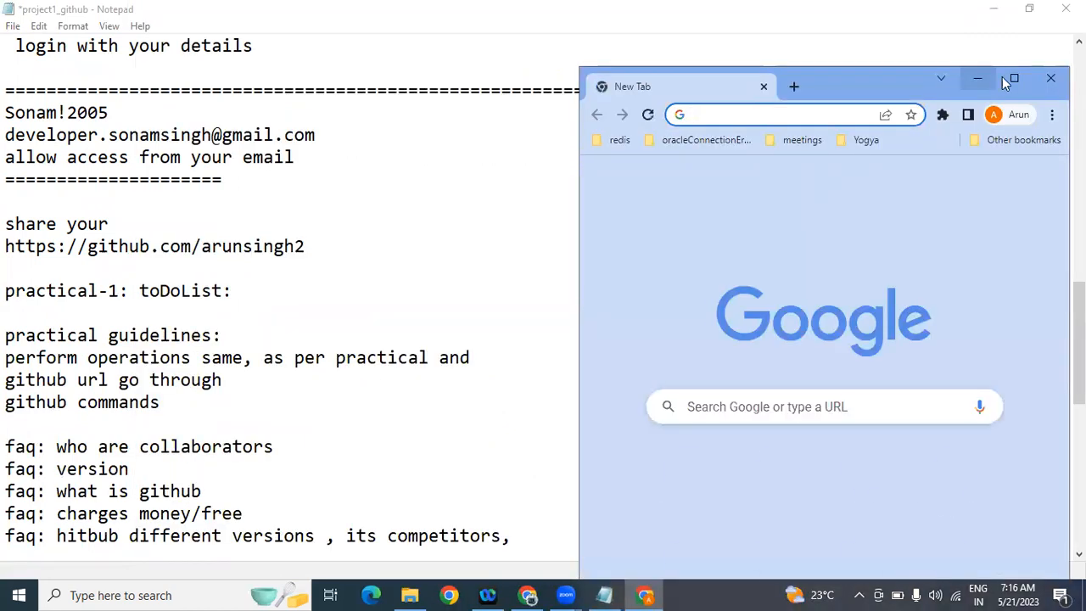
left_click(1012, 78)
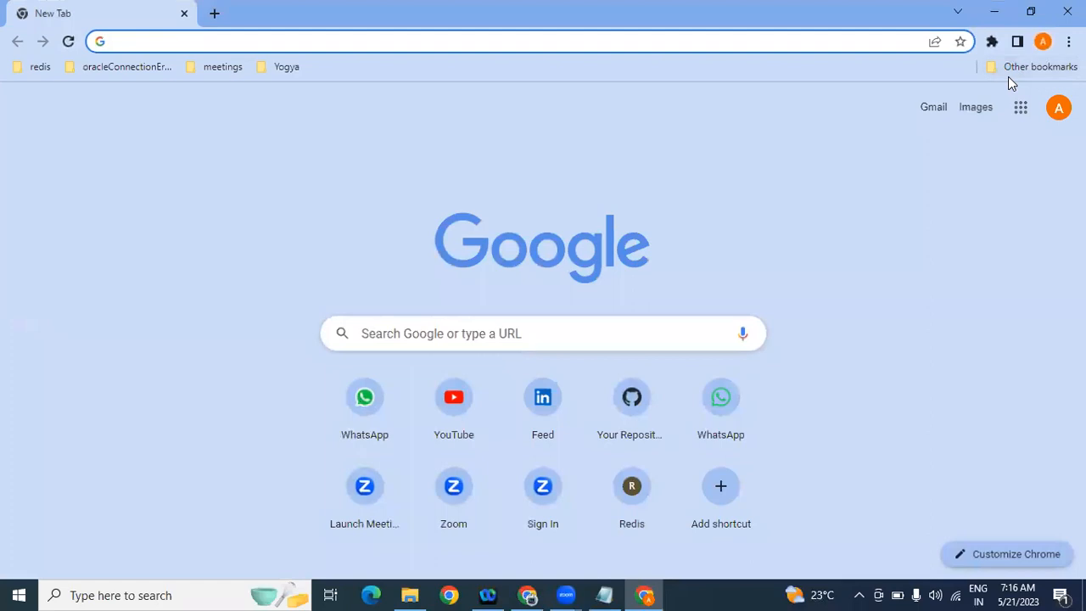
Step: Go to the GitHub page suggested for 'git' and show the user's profile Overview
type("git")
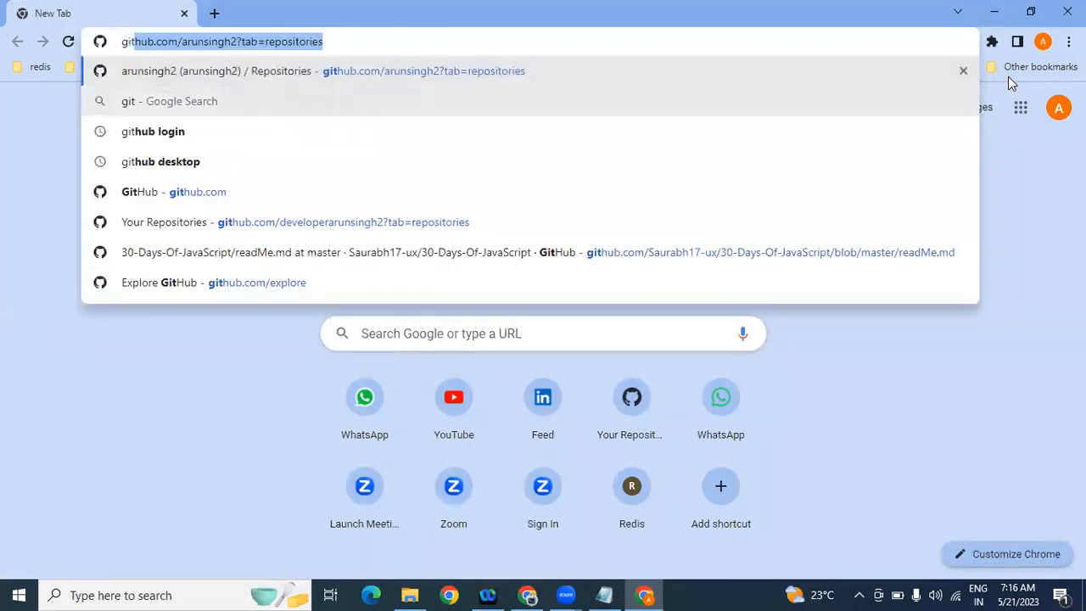
left_click(341, 71)
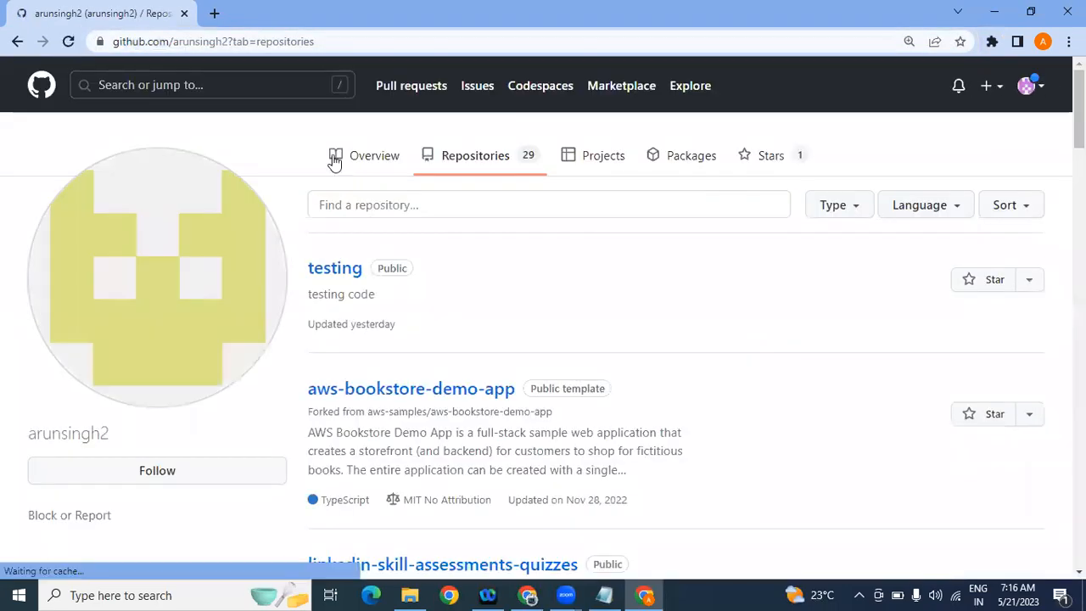
left_click(368, 164)
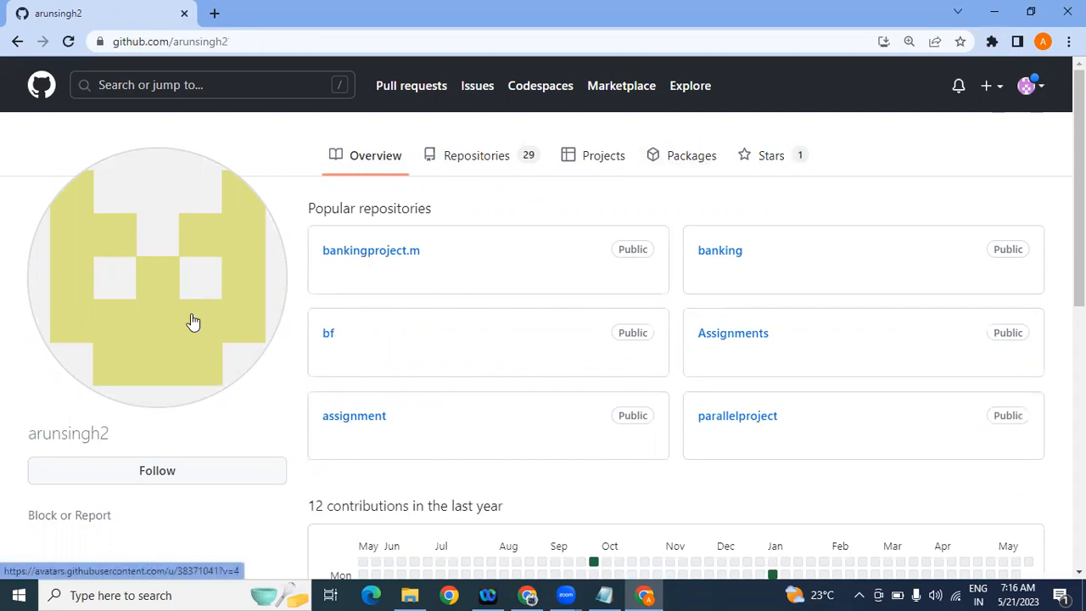
Step: Open the signed-in account's own profile and browse its 7 repositories on the Repositories tab
left_click(270, 39)
left_click_drag(270, 39, 112, 41)
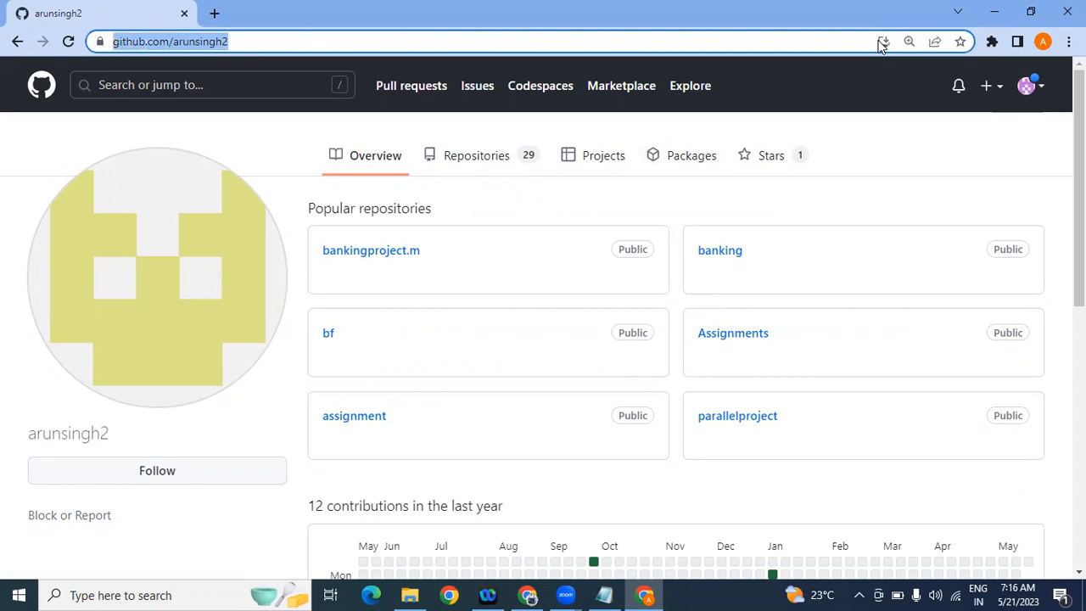
left_click(1030, 87)
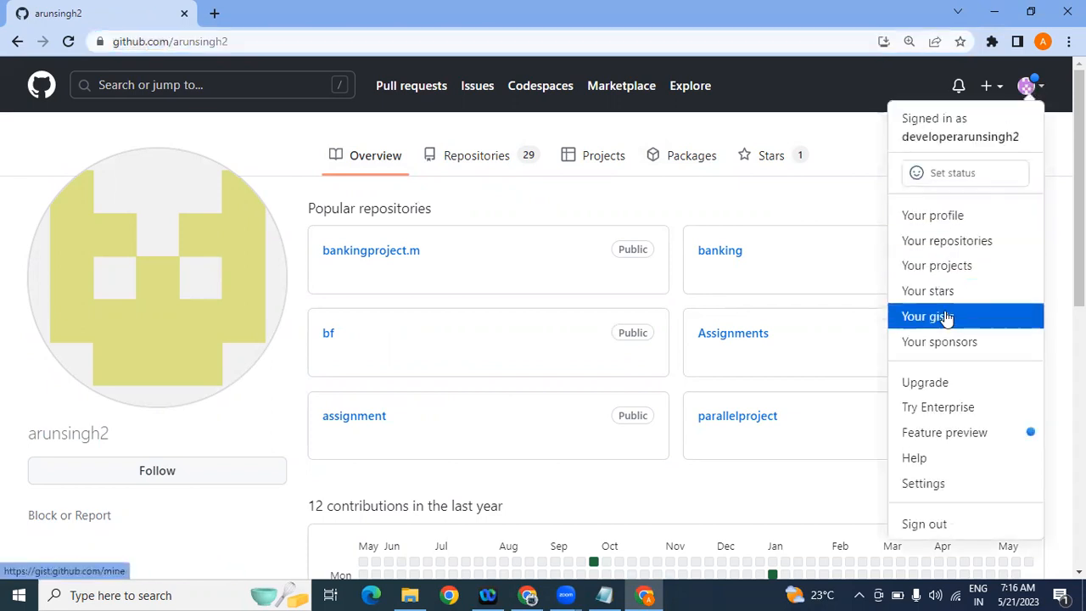
left_click(938, 216)
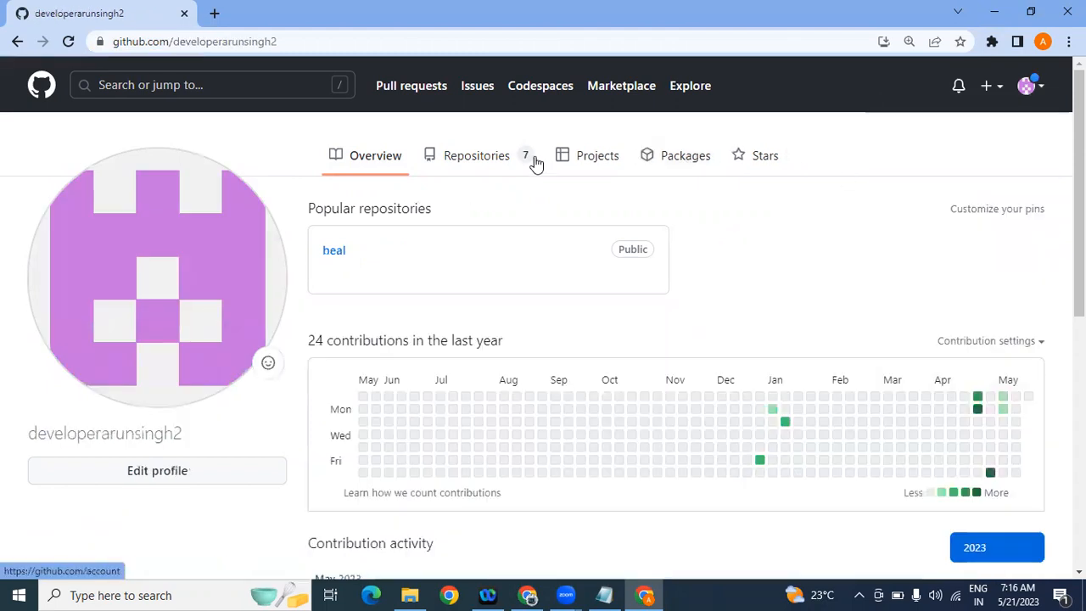
left_click(469, 166)
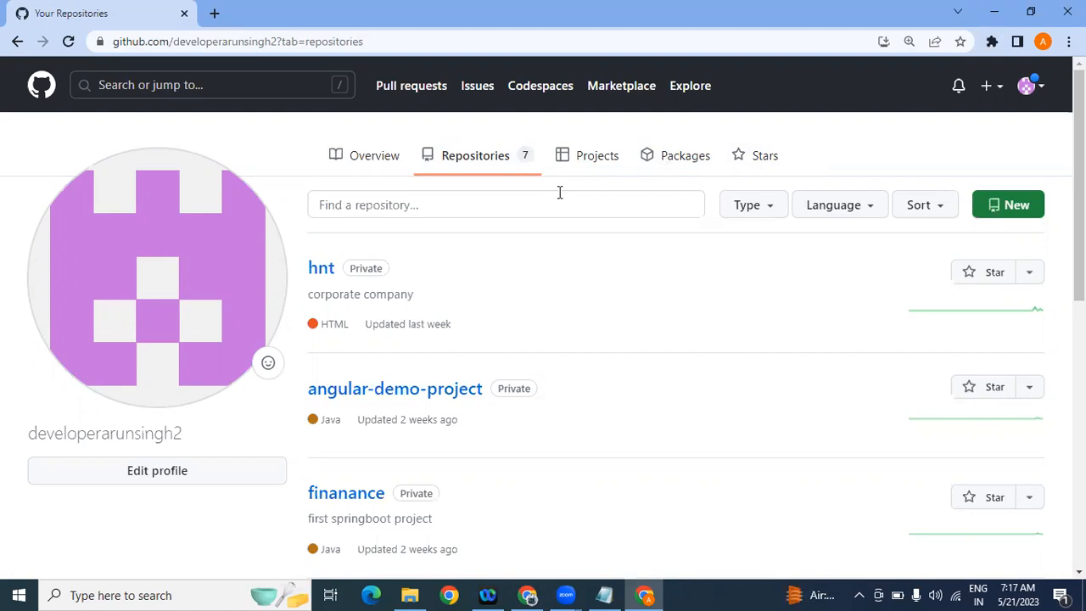
scroll(1079, 170, "down", 2)
scroll(1030, 204, "down", 1)
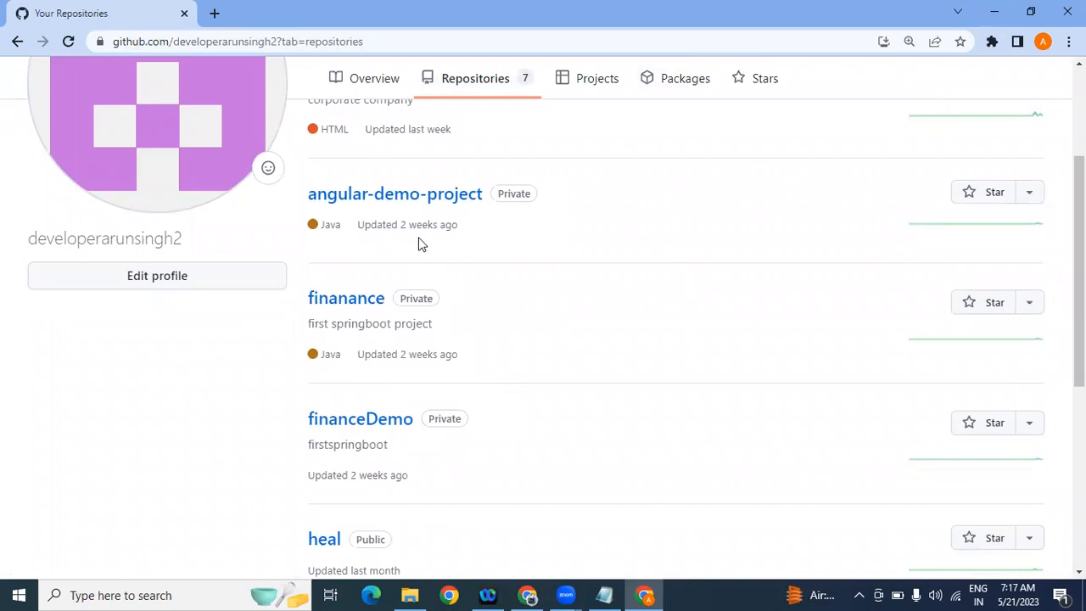
scroll(1079, 255, "up", 3)
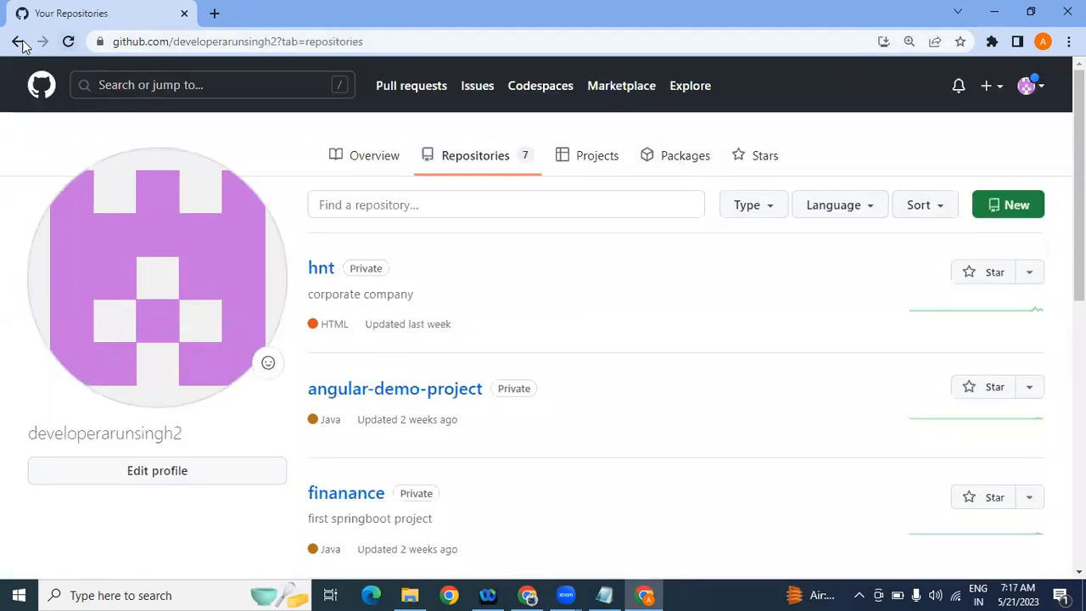
Step: Swap the username in the address bar for the other account's name to load their repositories
left_click(241, 41)
double_click(246, 41)
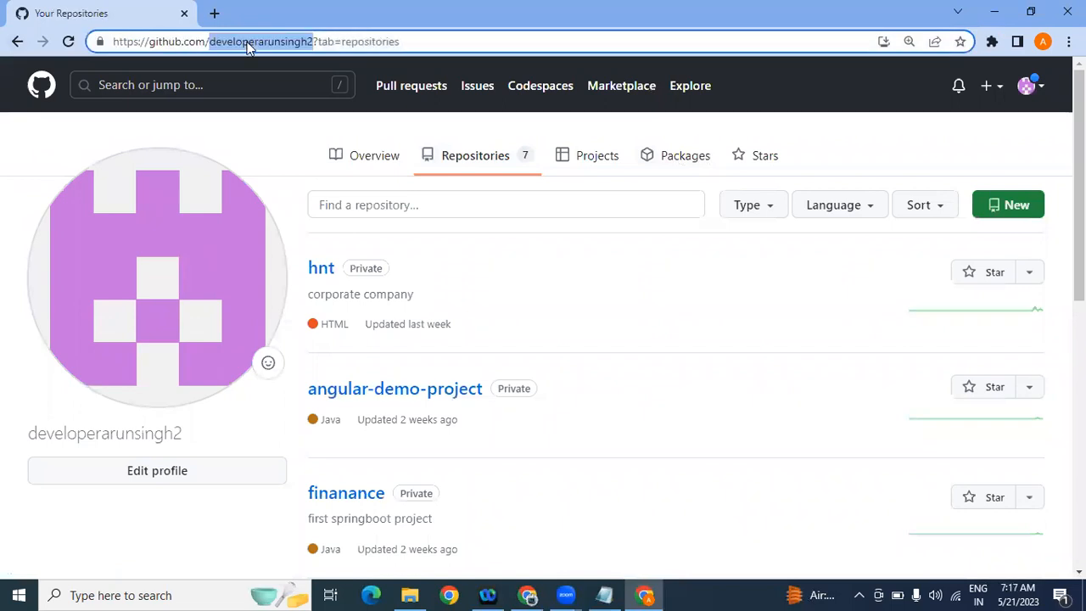
key("BackSpace")
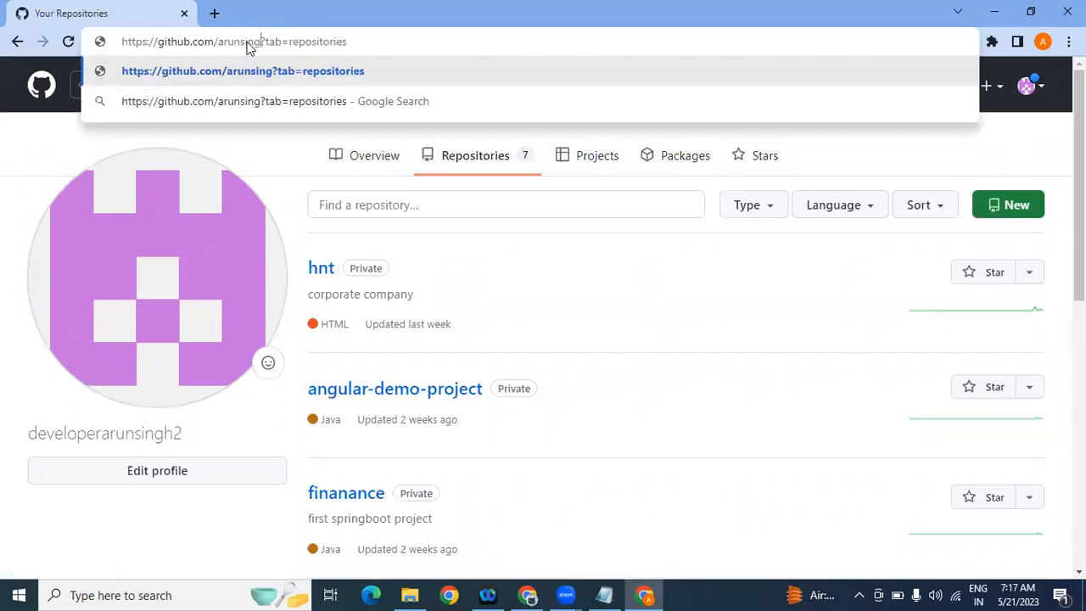
key("Return")
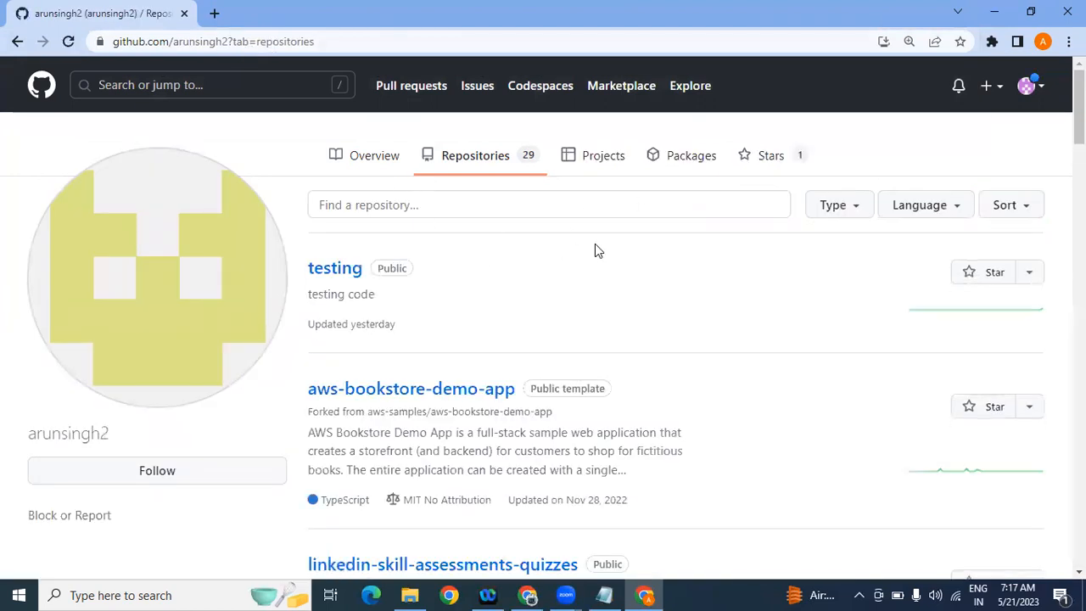
Step: Scroll through the other user's 29 repositories, then return to their profile Overview
left_click_drag(1078, 110, 1078, 498)
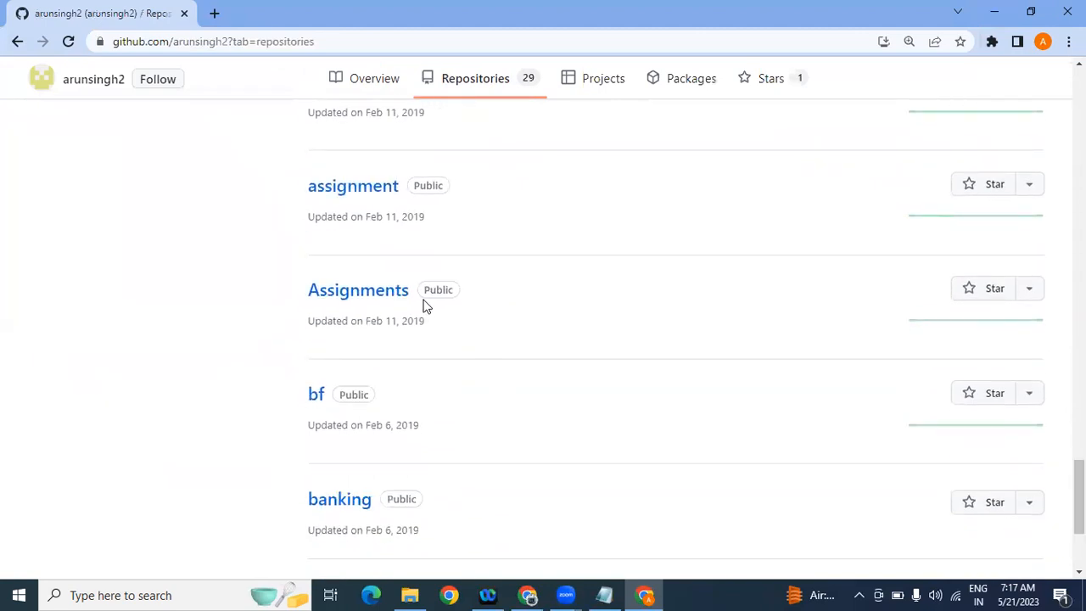
left_click_drag(1078, 498, 1078, 408)
scroll(1043, 167, "up", 20)
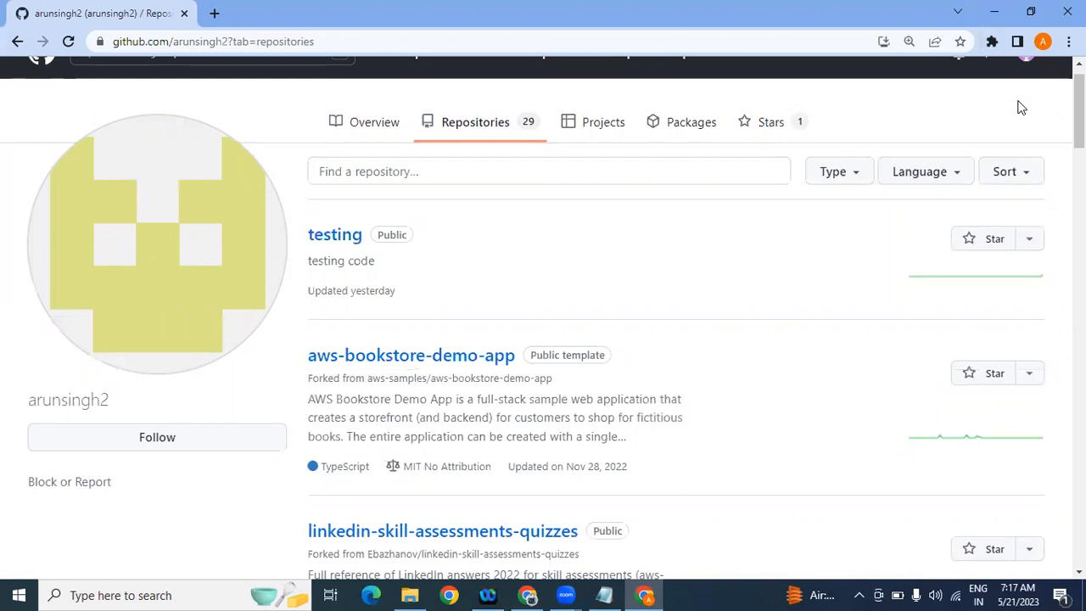
left_click(374, 122)
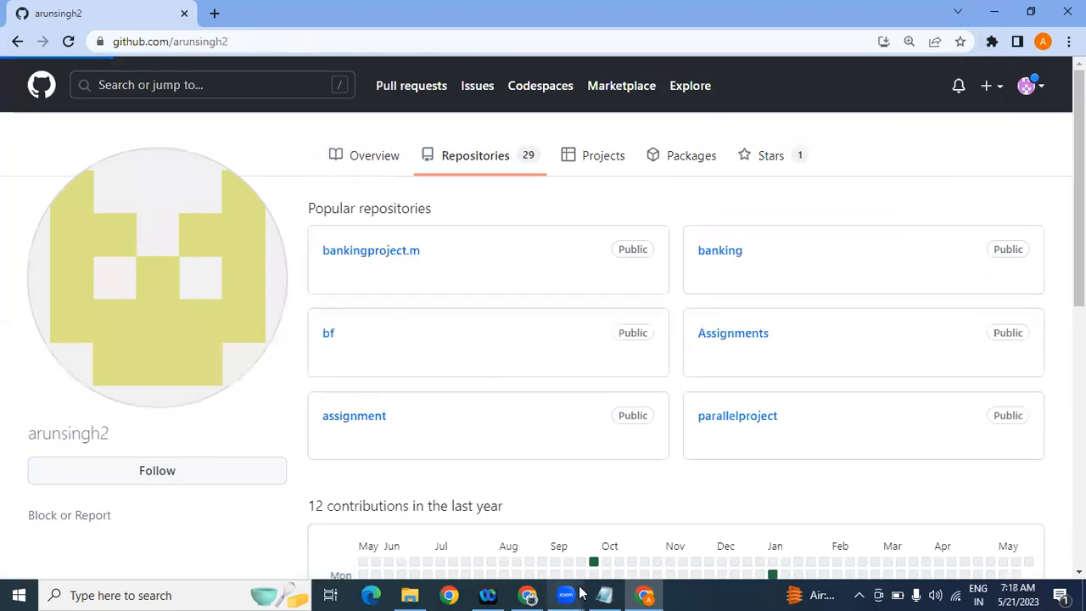
Step: Back in Notepad, start a new line below the two GitHub questions
left_click(606, 595)
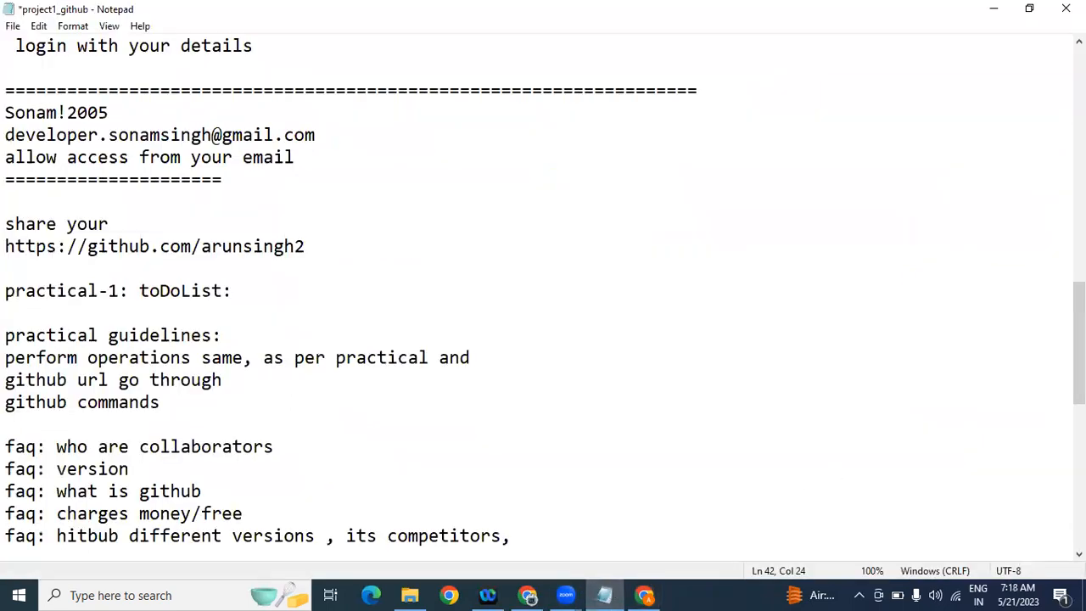
scroll(636, 313, "down", 6)
left_click(389, 291)
left_click(328, 303)
key("Return")
key("Return")
key("Return")
key("Return")
key("Return")
key("Return")
key("Return")
key("Return")
key("Return")
key("Return")
key("Return")
key("Return")
key("Return")
key("Return")
key("Return")
key("Return")
key("Return")
key("Return")
key("Return")
key("Return")
key("Return")
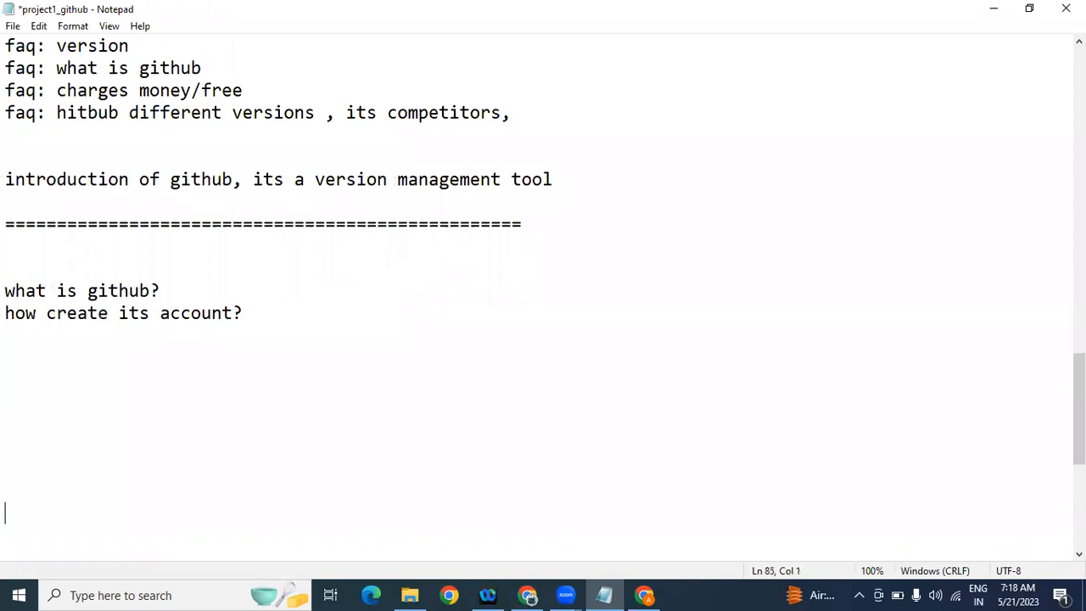
Step: Type the heading 'create project steps:' followed by '1. create new repository'
left_click(84, 74)
type("crea")
key("BackSpace")
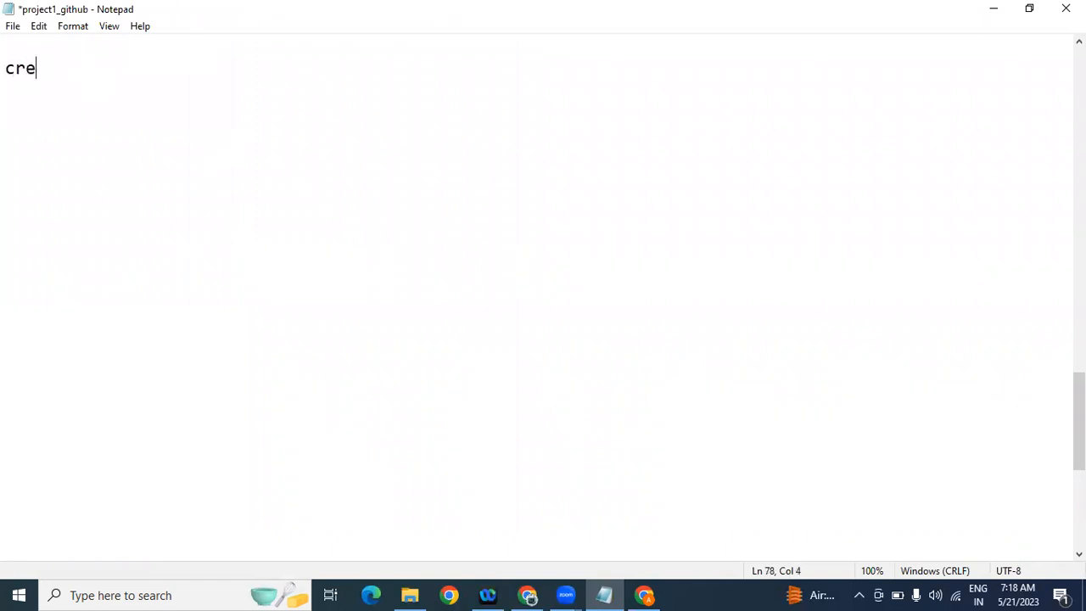
type("ate proje")
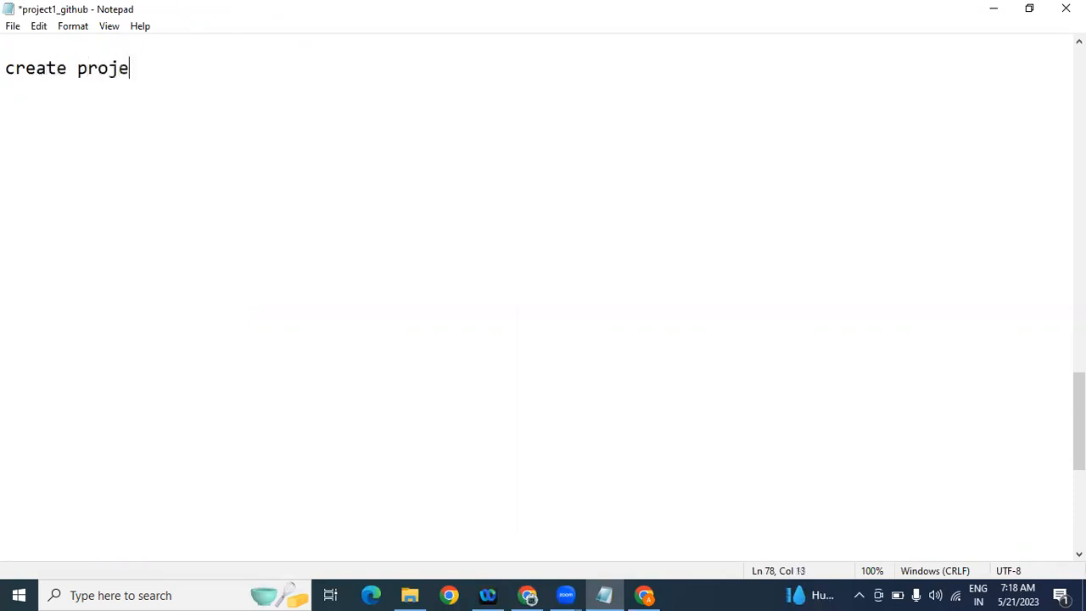
type("ct steps:")
key("Return")
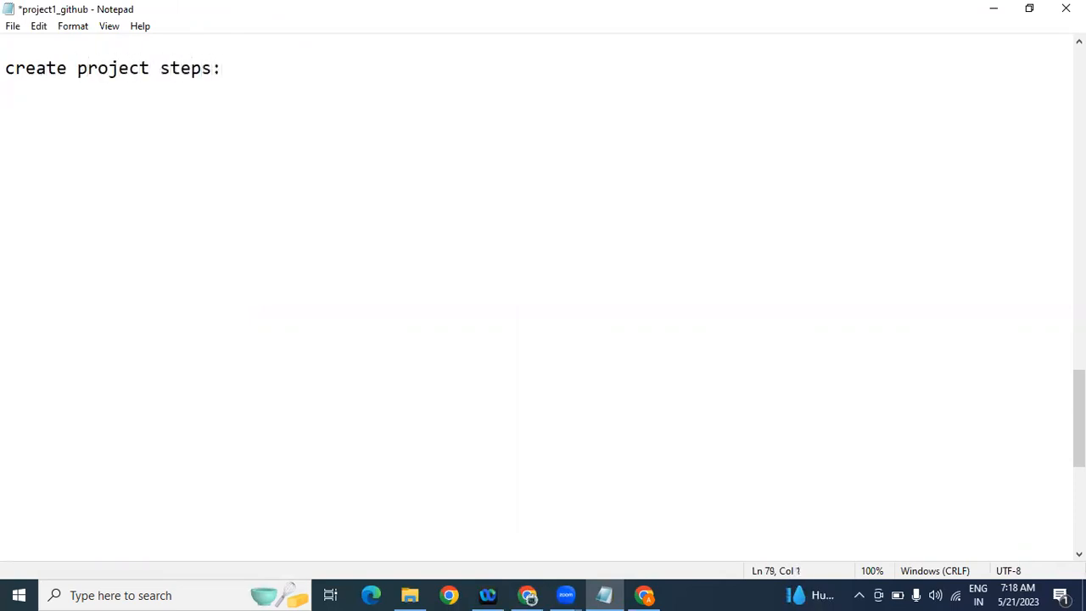
type("1. create n")
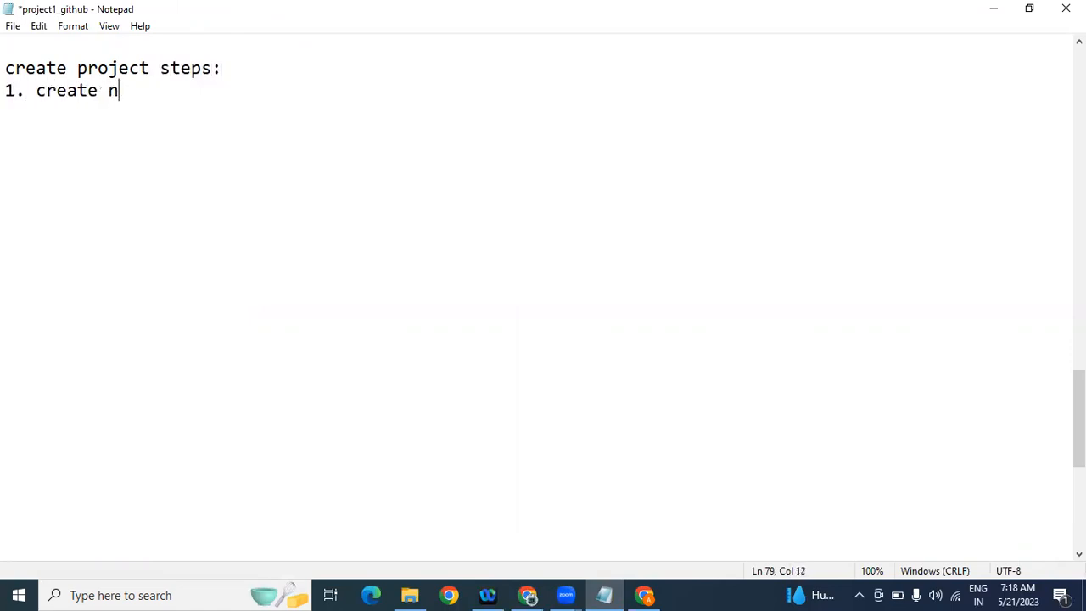
type("ew repository")
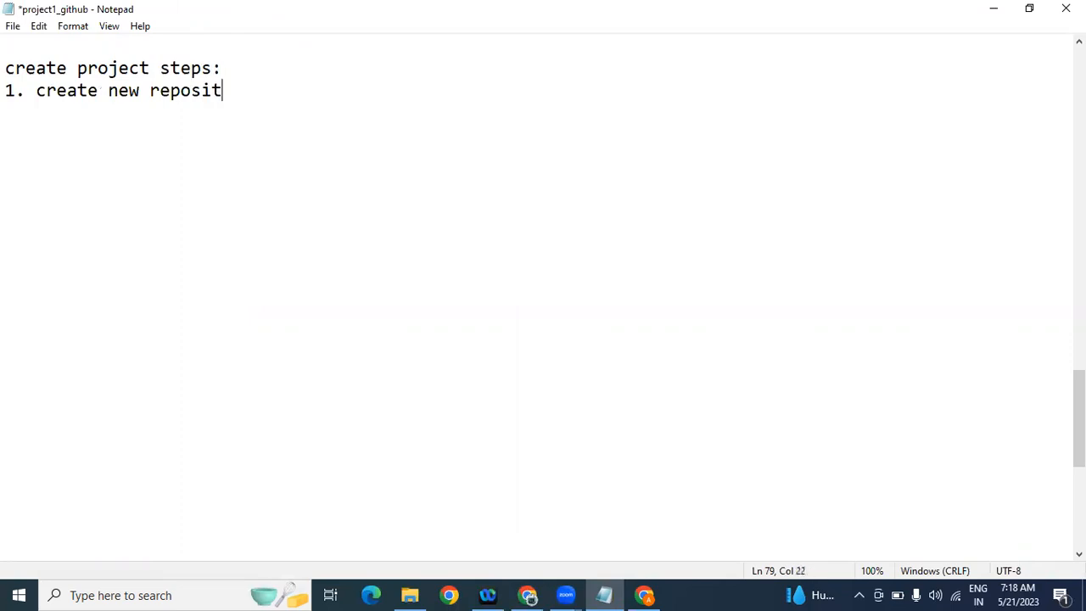
key("Return")
key("Return")
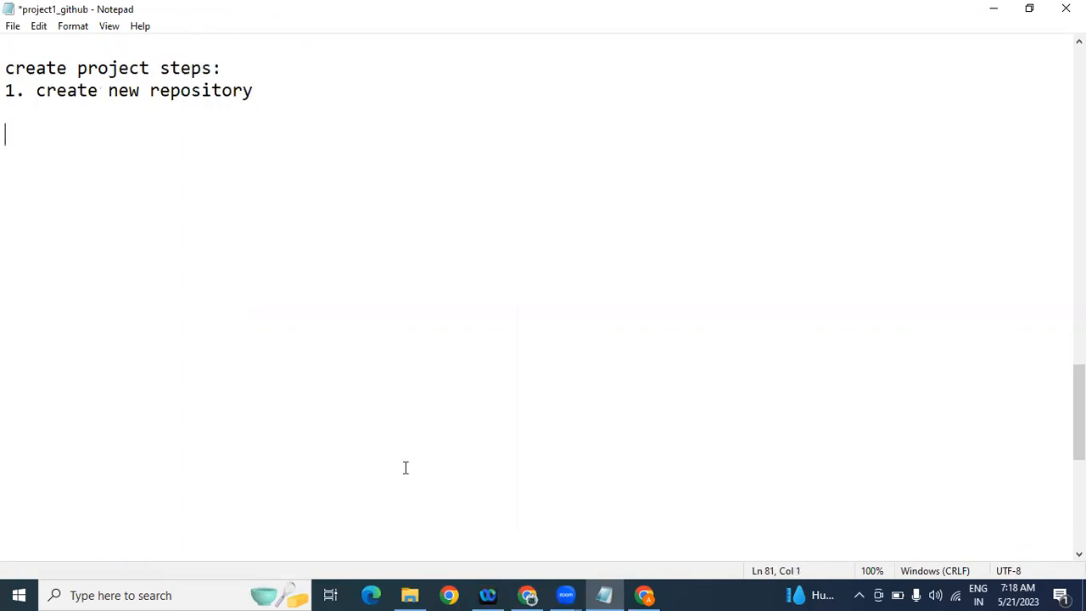
Step: In Chrome, view the user's repositories, then the signed-in account's own profile
left_click(645, 595)
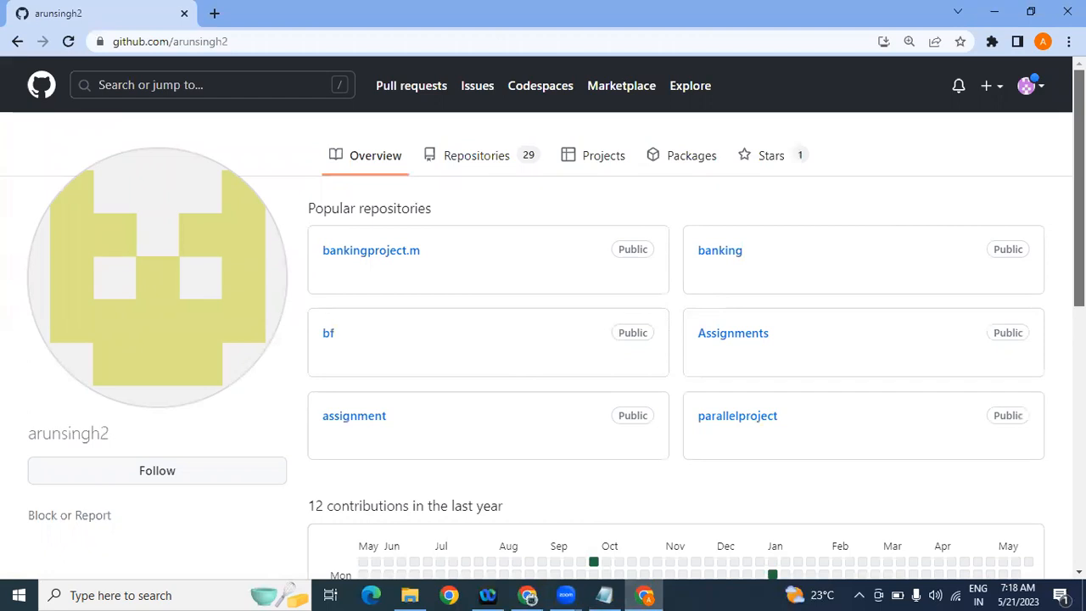
left_click(504, 164)
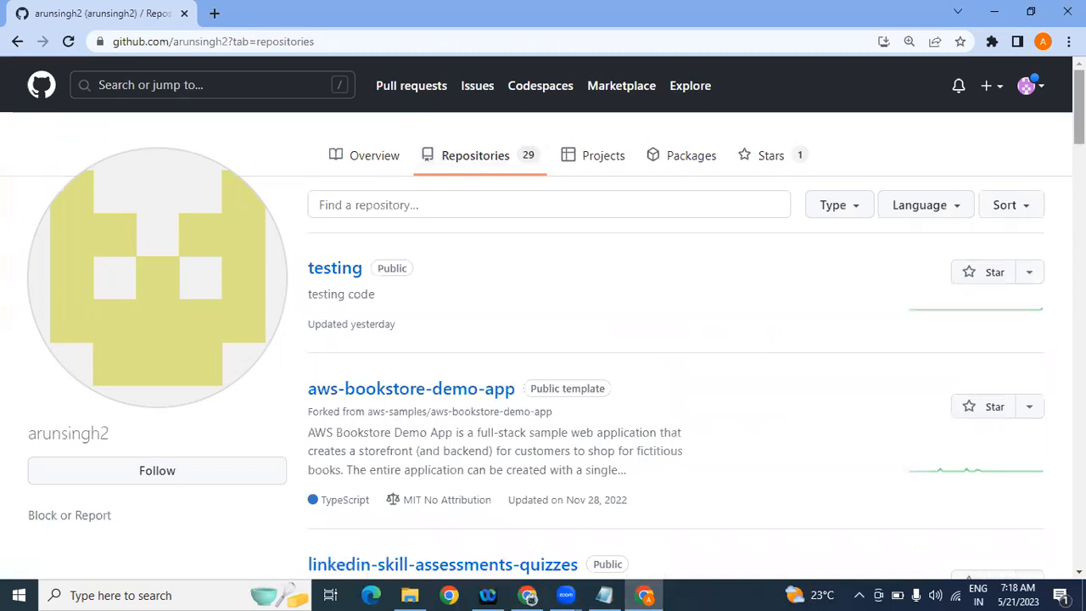
scroll(543, 322, "down", 5)
scroll(709, 155, "up", 5)
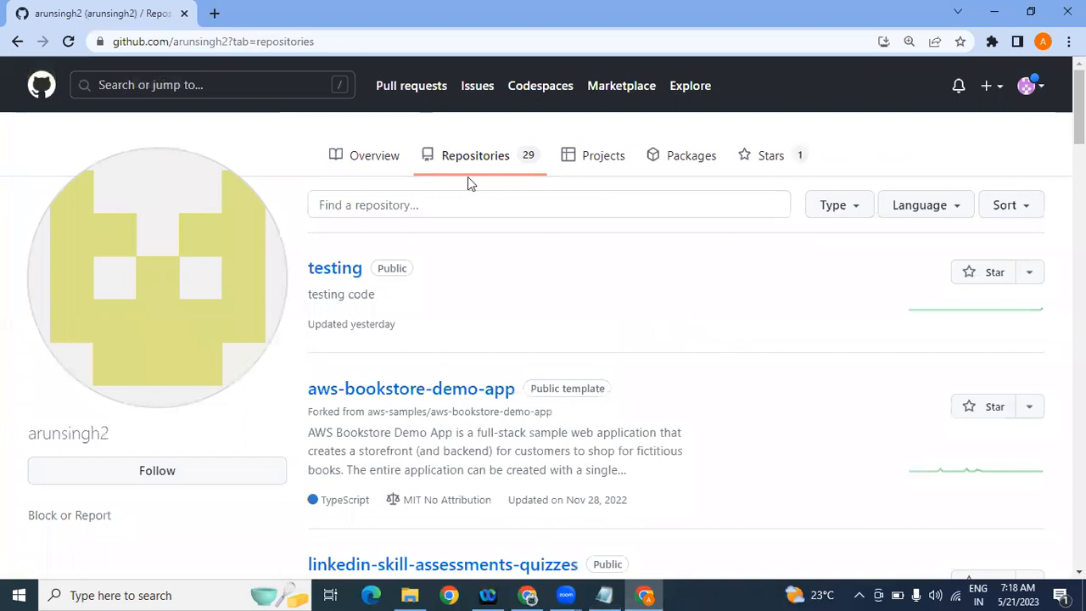
left_click(1039, 88)
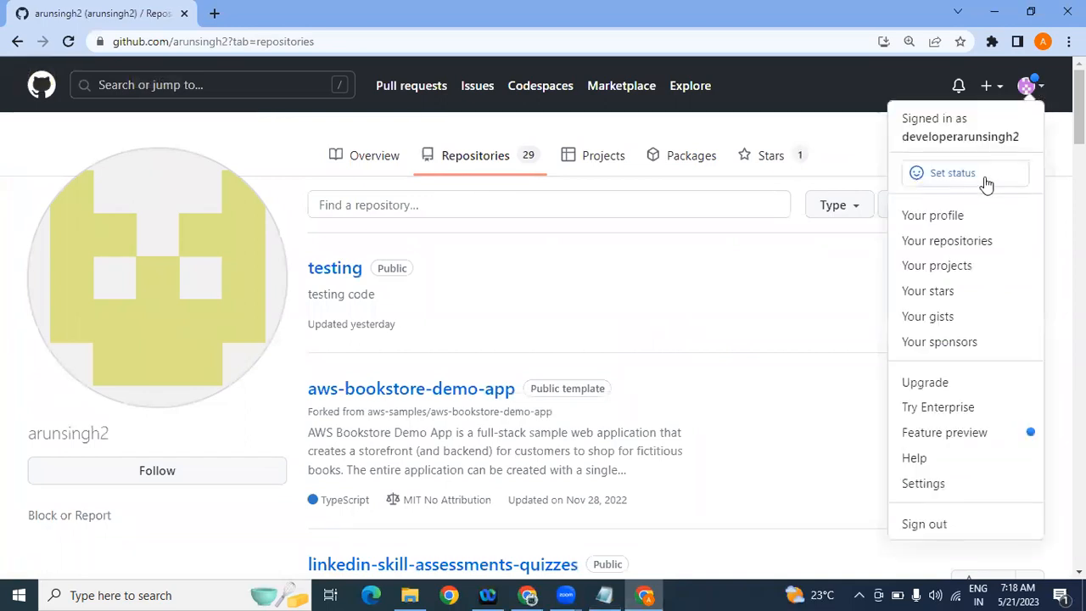
left_click(972, 216)
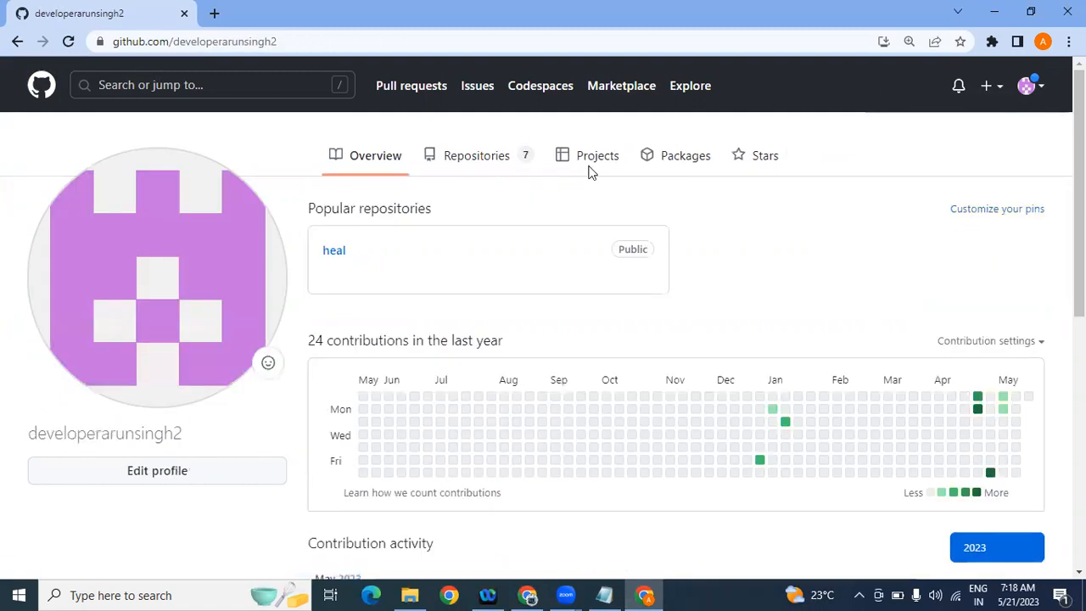
Step: Load the other user's profile through the address bar, then sign out of GitHub
double_click(248, 41)
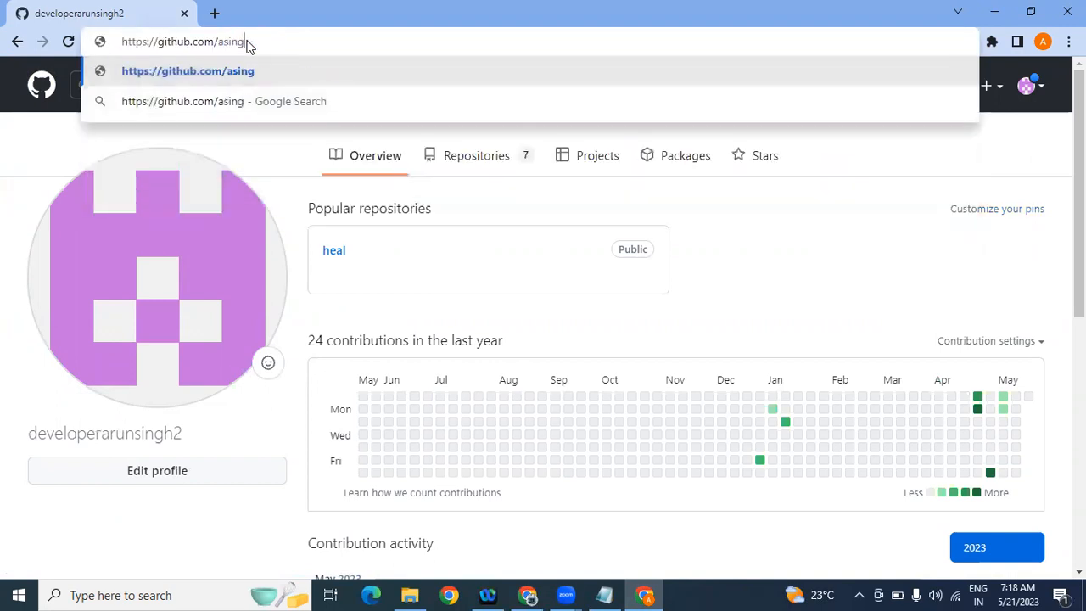
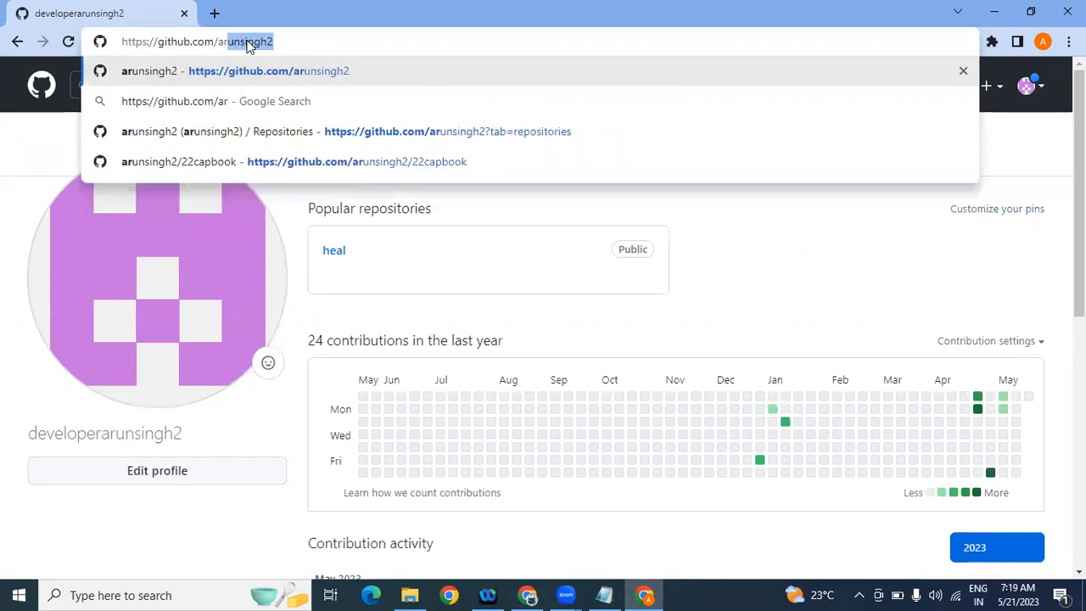
left_click(273, 67)
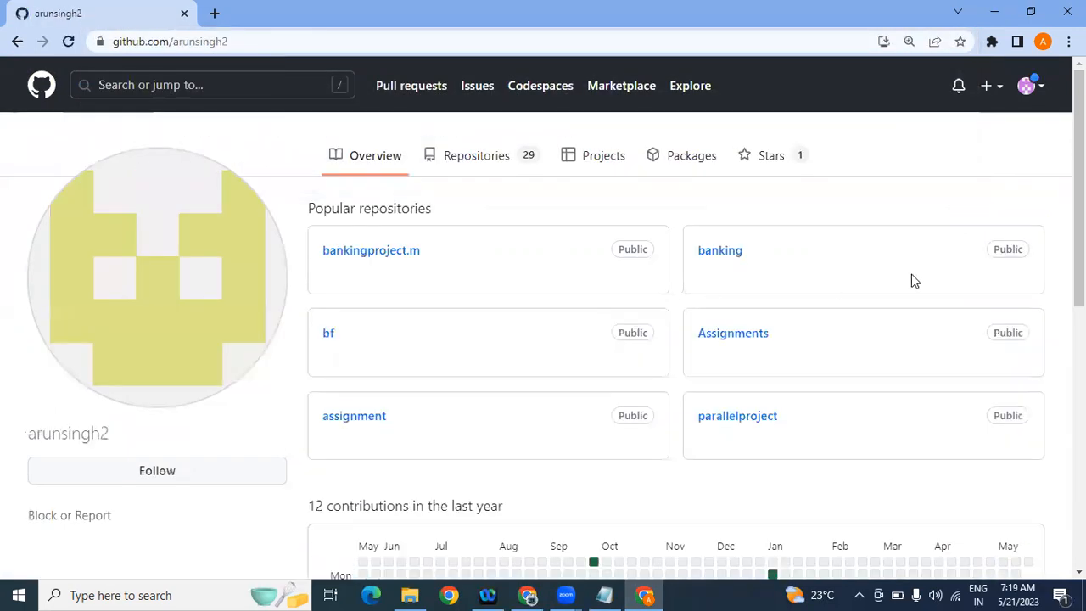
scroll(605, 170, "down", 2)
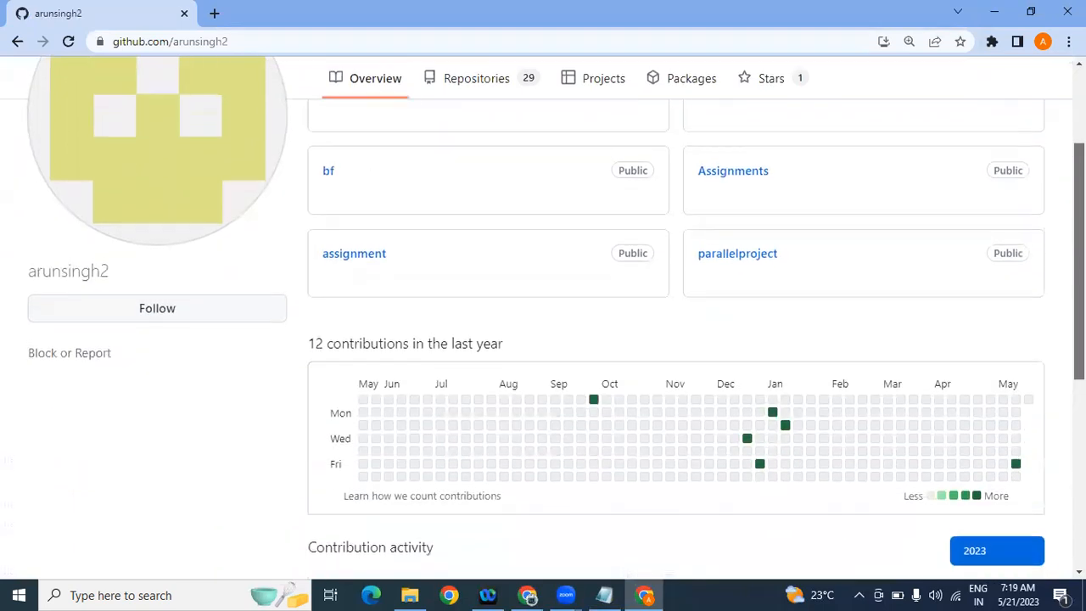
scroll(606, 169, "up", 2)
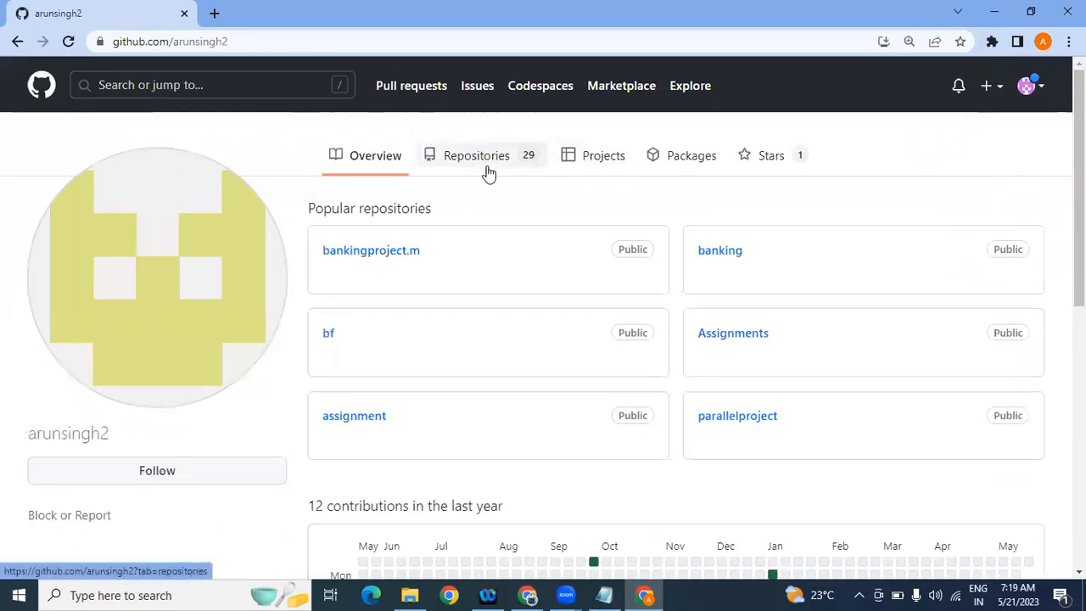
left_click(1040, 90)
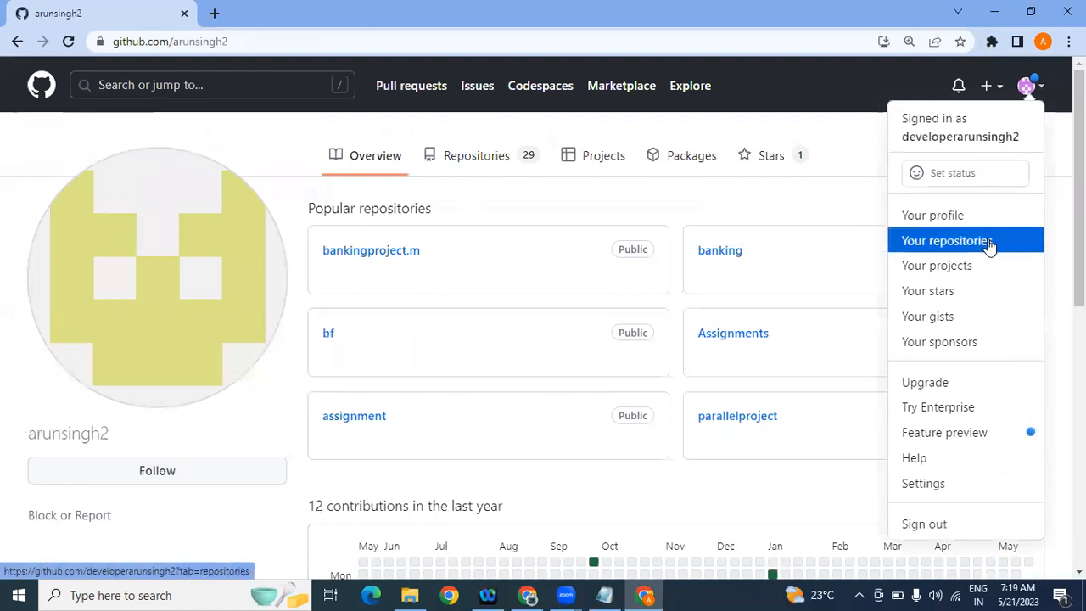
left_click(922, 533)
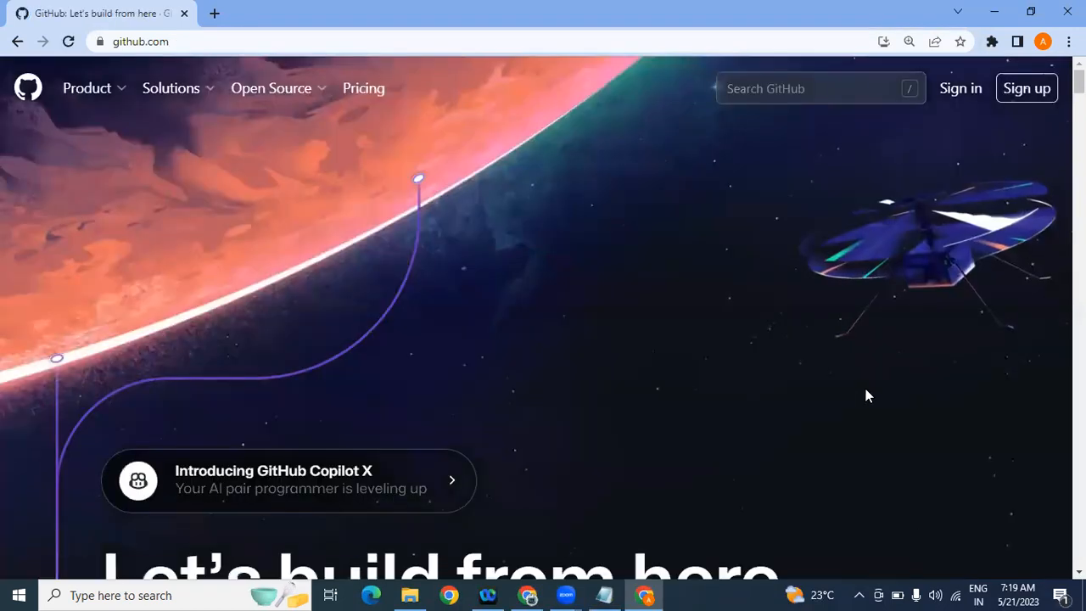
Step: Sign in with the other account's saved username and password, then open its profile
left_click(961, 88)
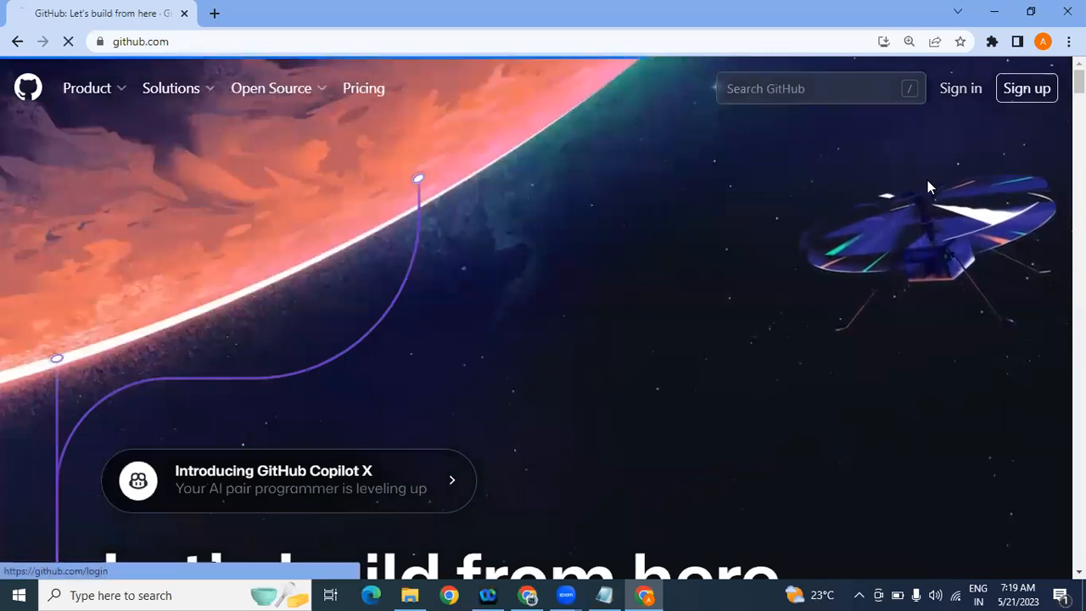
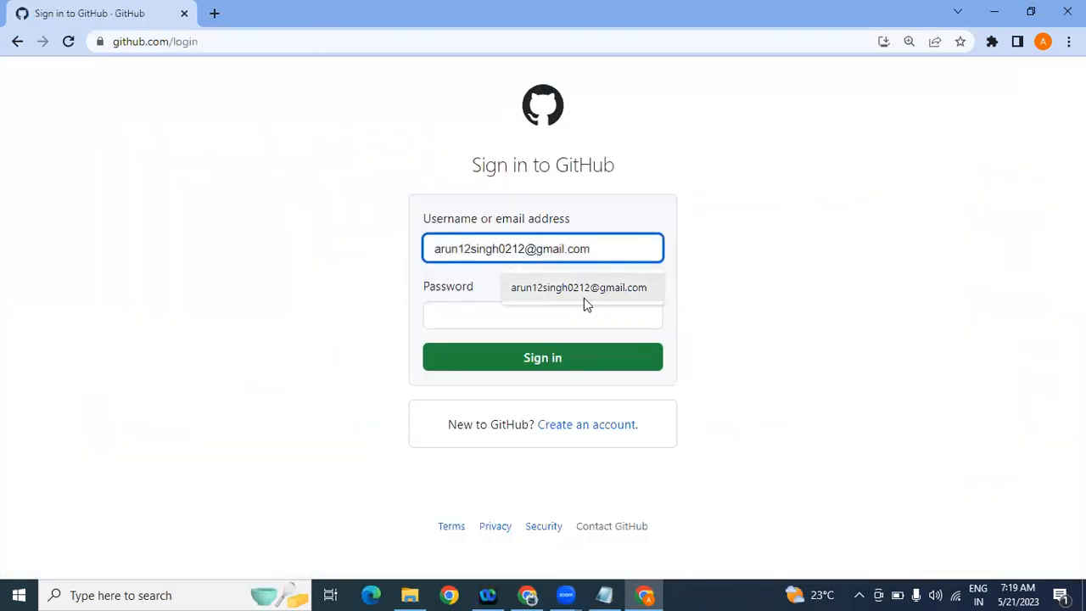
left_click(584, 297)
left_click(541, 322)
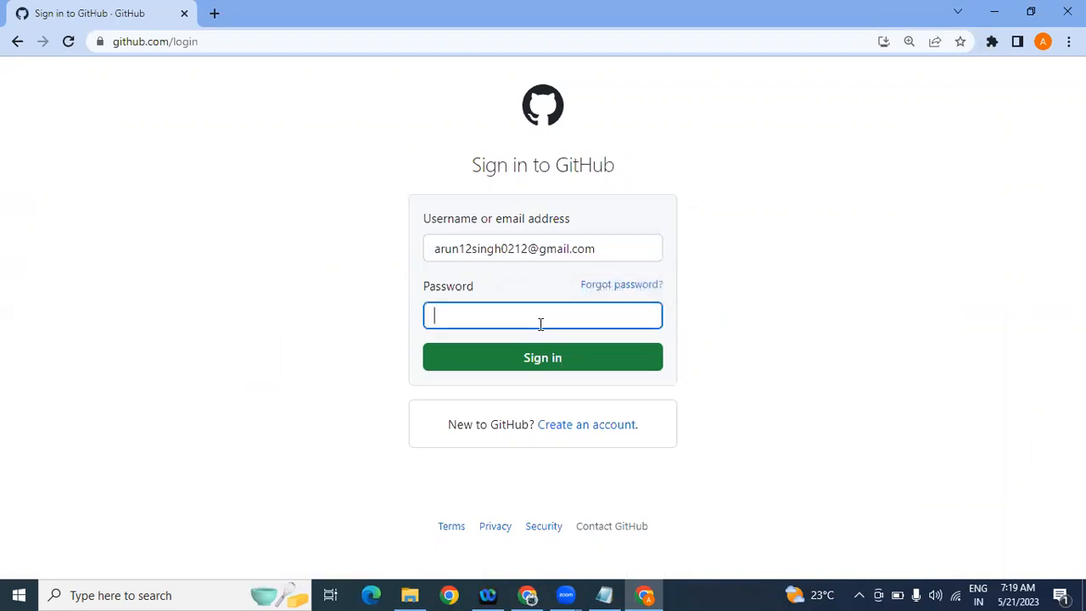
type("•")
key("Return")
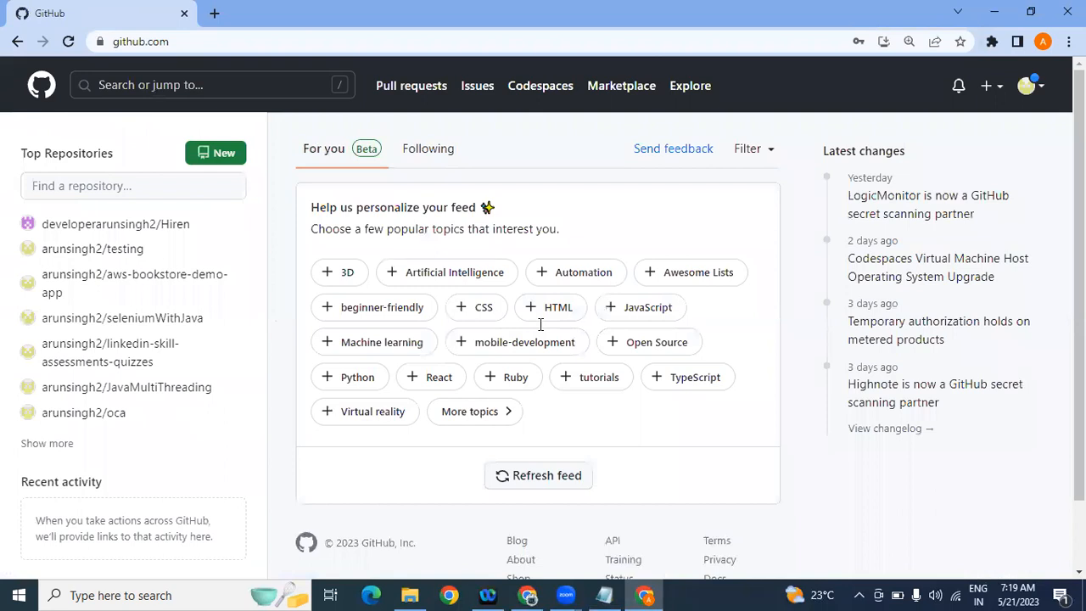
left_click(1029, 89)
left_click(957, 213)
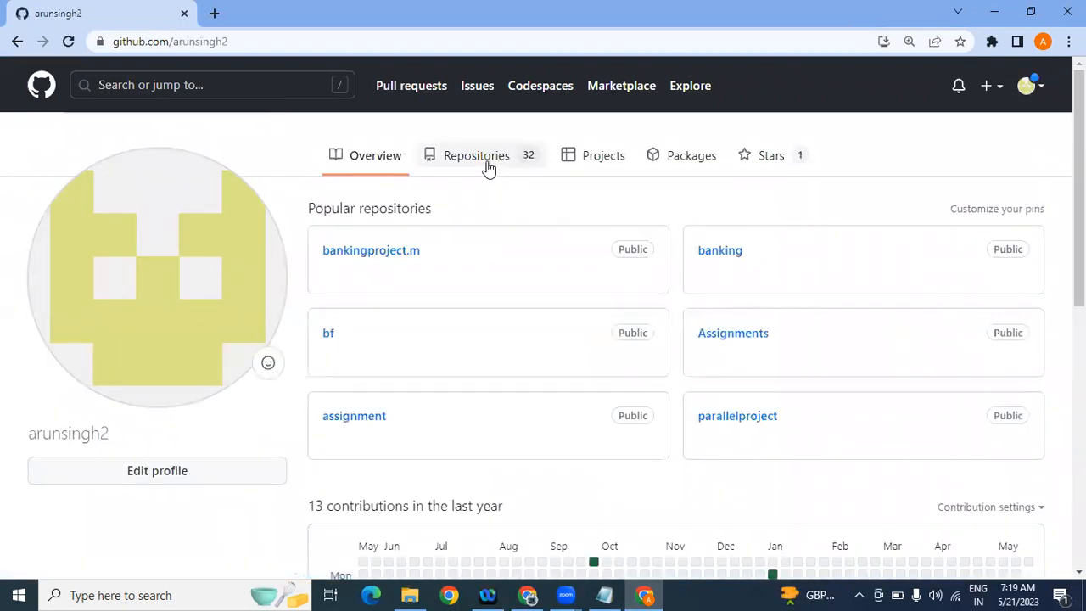
Step: From the Repositories tab, start a new repository and name it GitHubDemoRepository
left_click(533, 161)
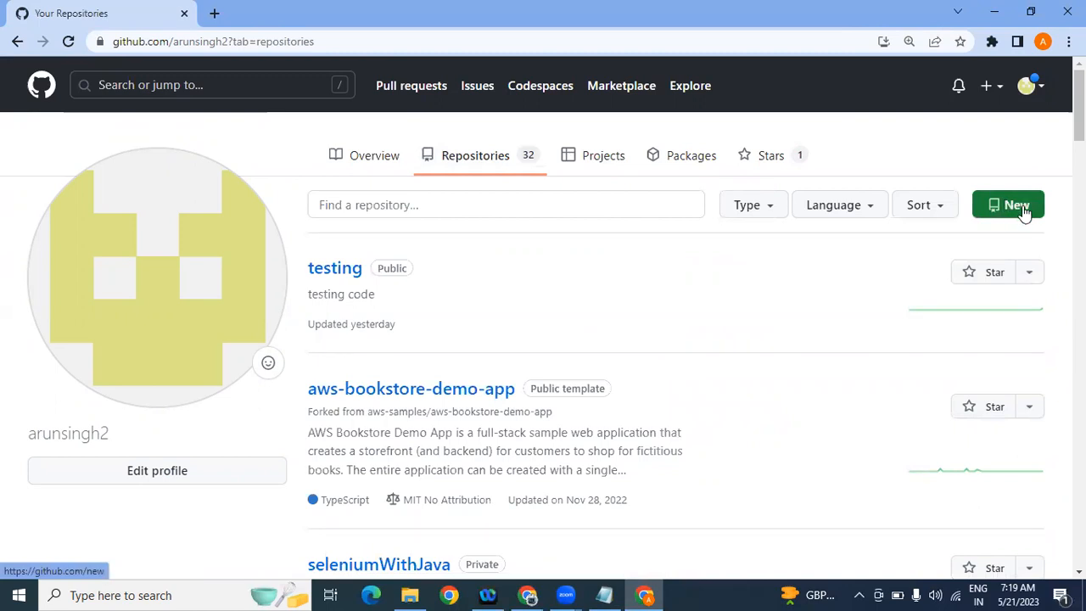
left_click(1024, 211)
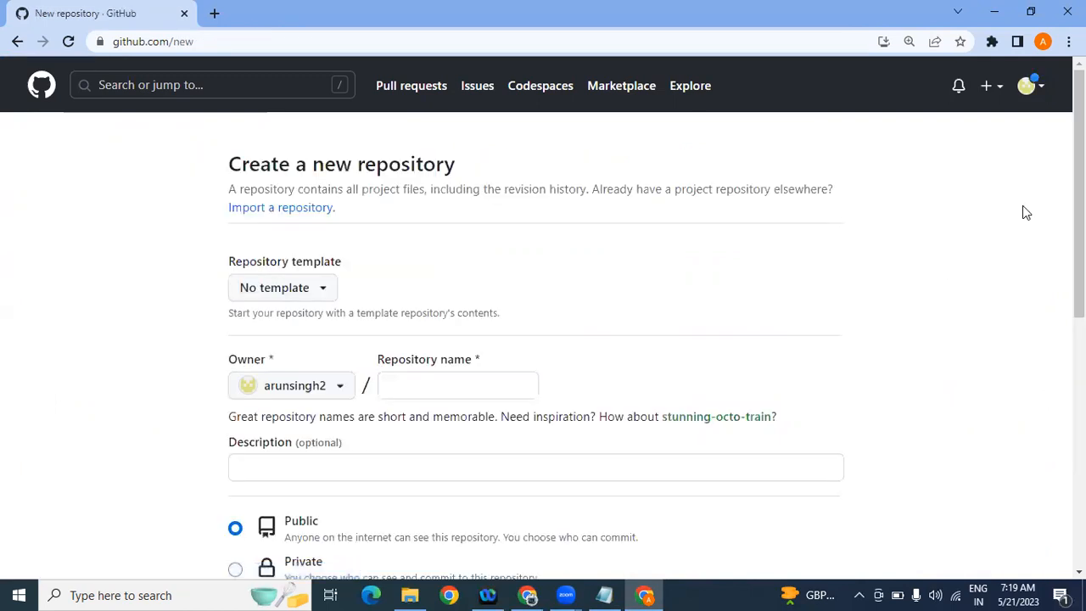
scroll(543, 320, "down", 1)
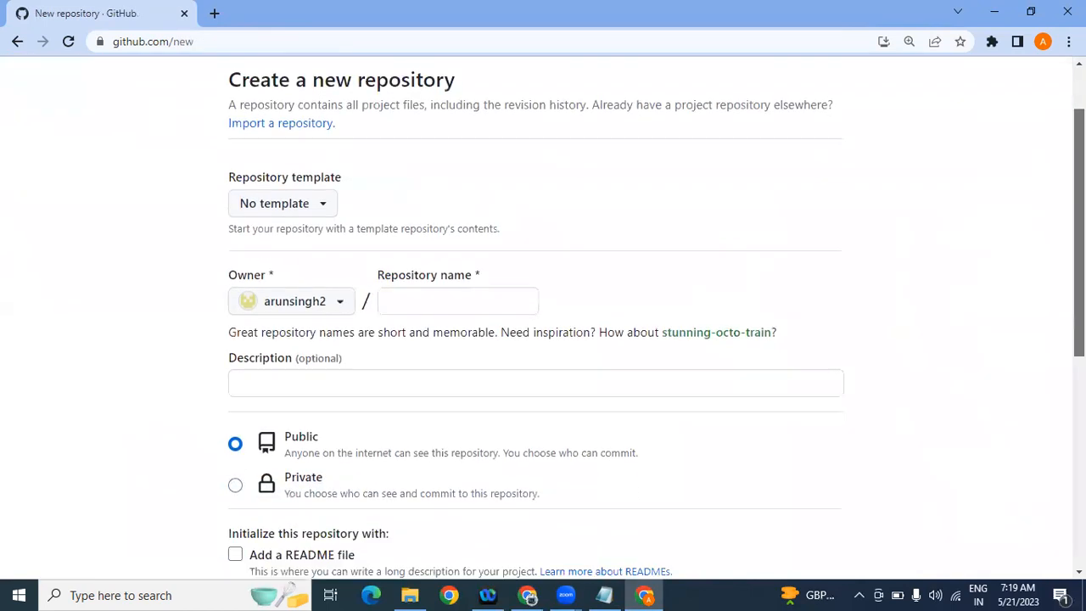
left_click(499, 295)
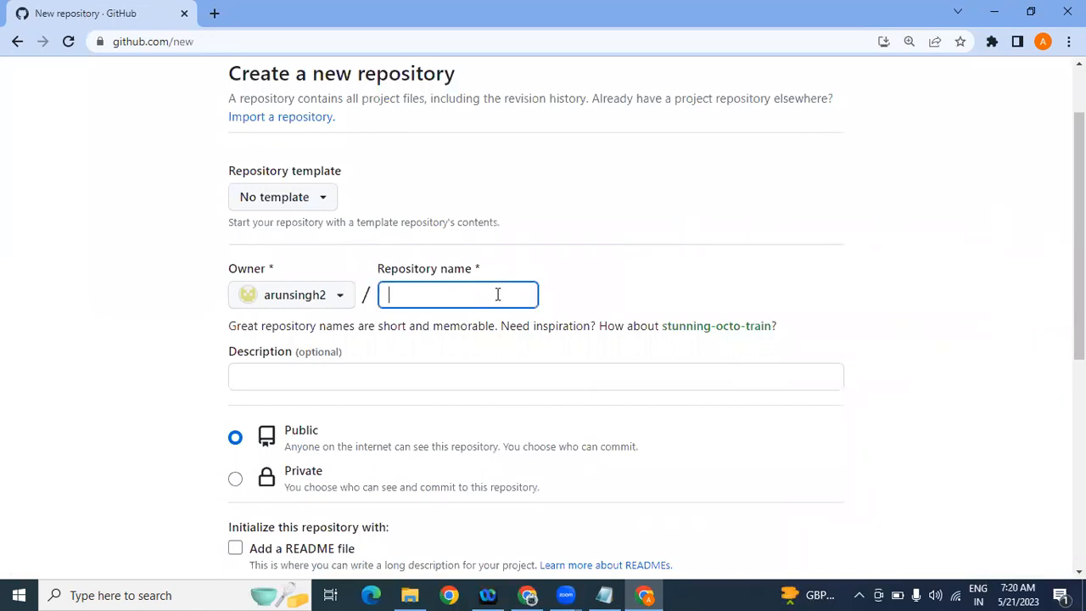
type("Git")
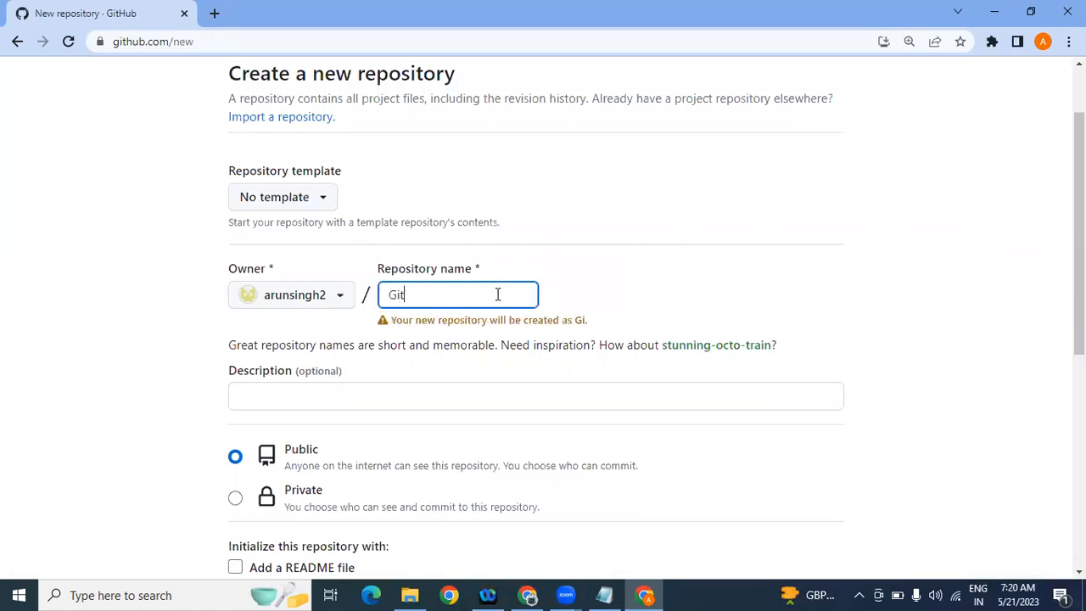
type("Hub")
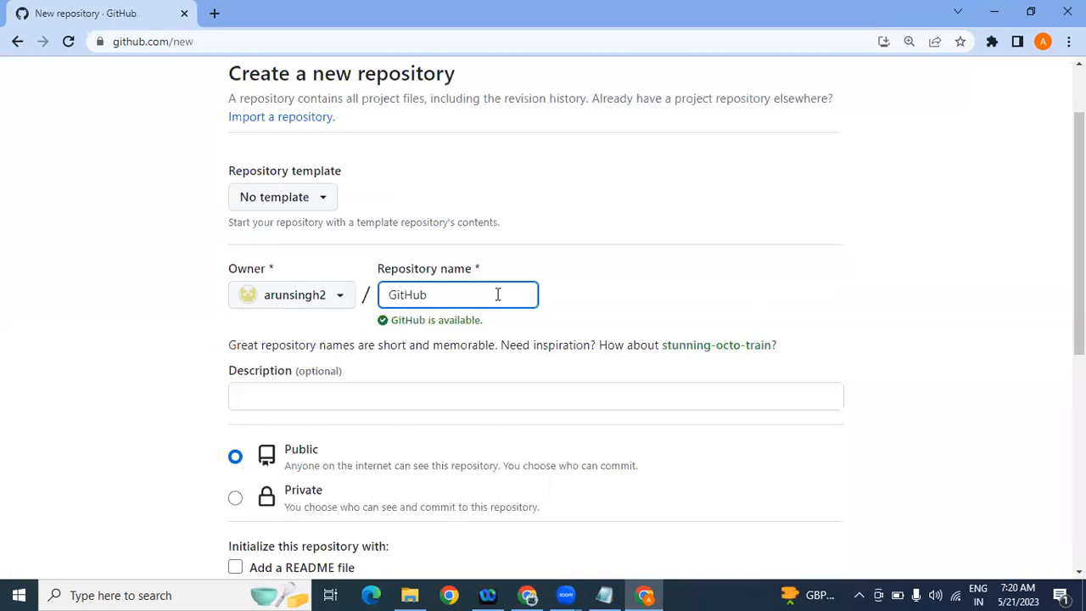
type("Demo")
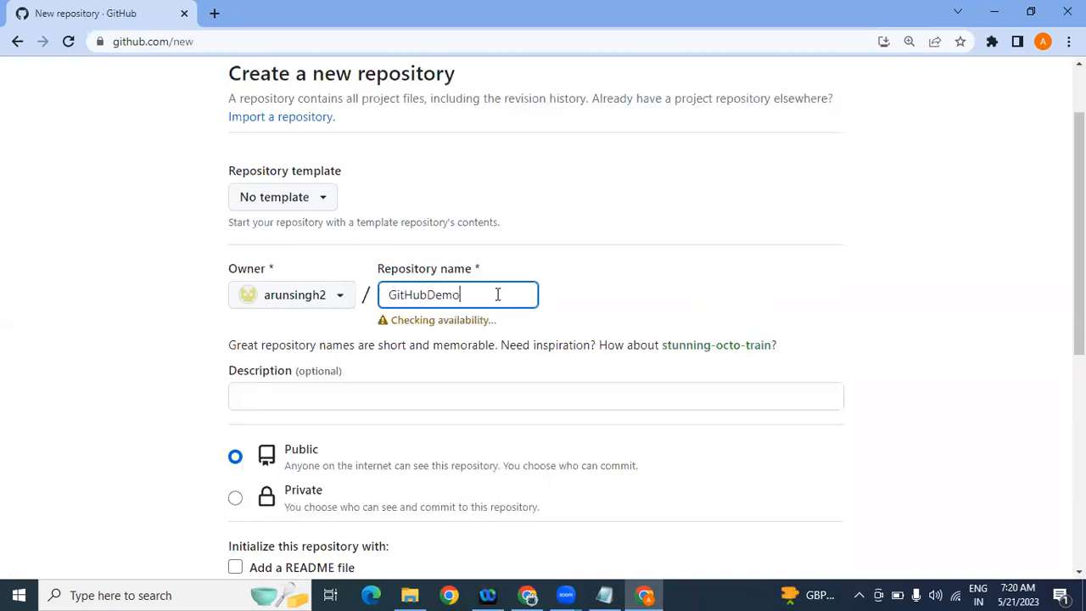
type("Repository")
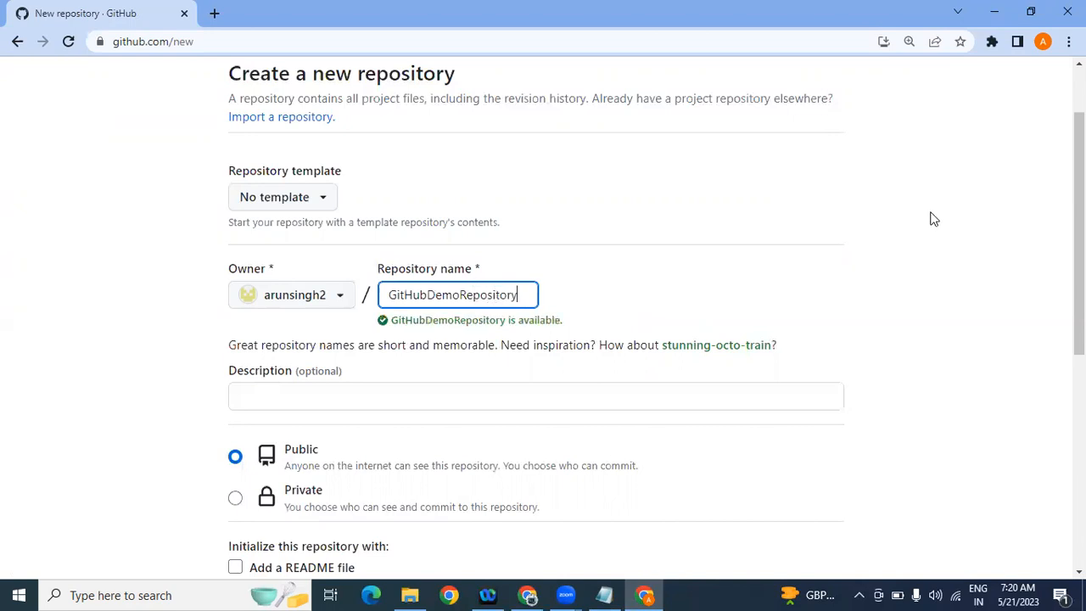
scroll(660, 212, "down", 1)
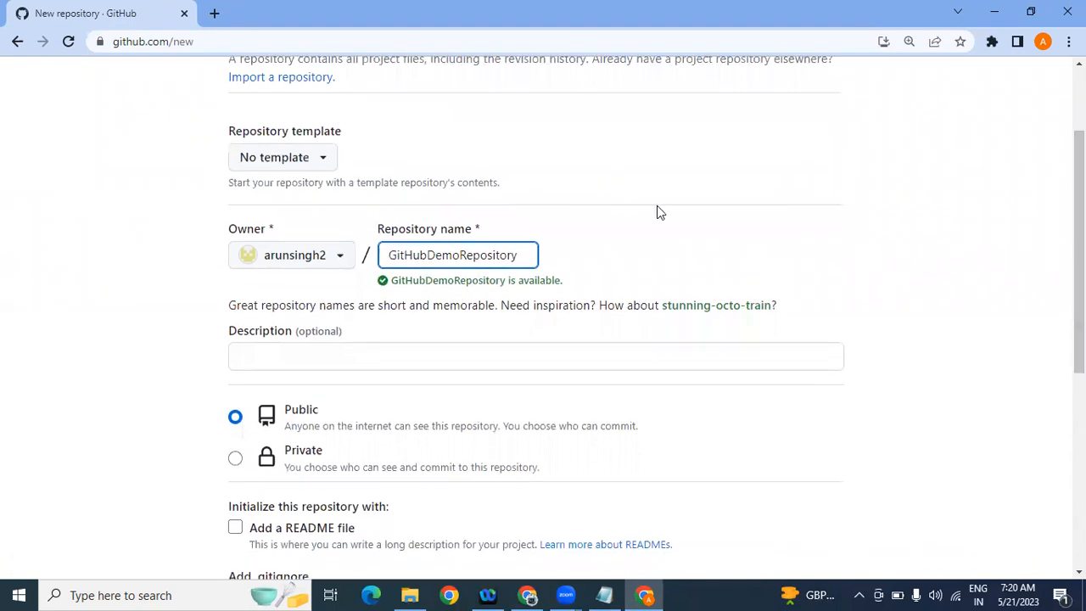
Step: Enter the description 'This repository will be consisting of steps followed for github'
double_click(464, 255)
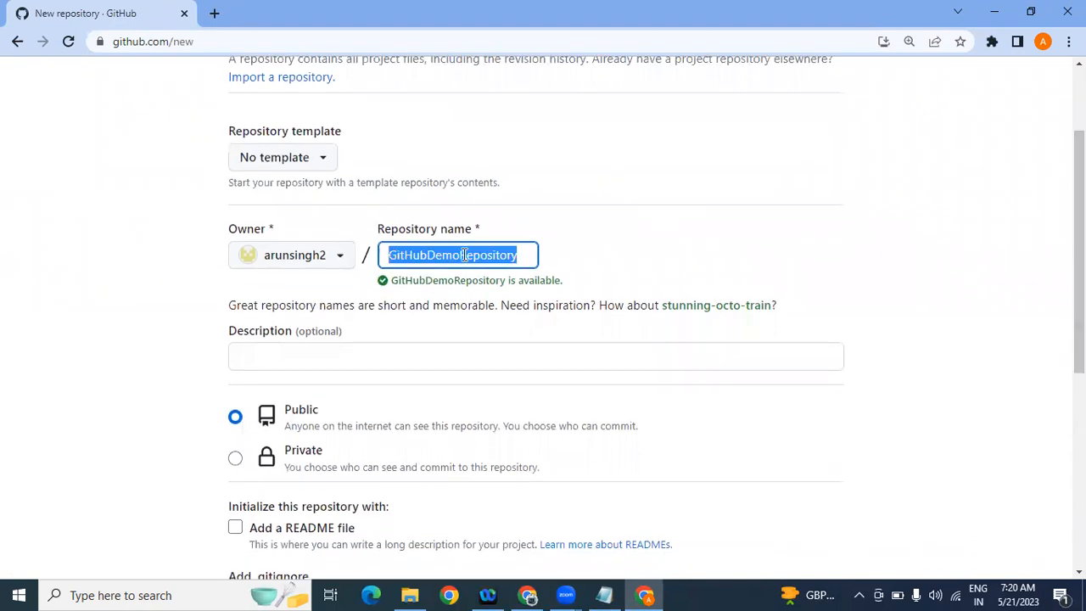
left_click(291, 355)
type("This rep")
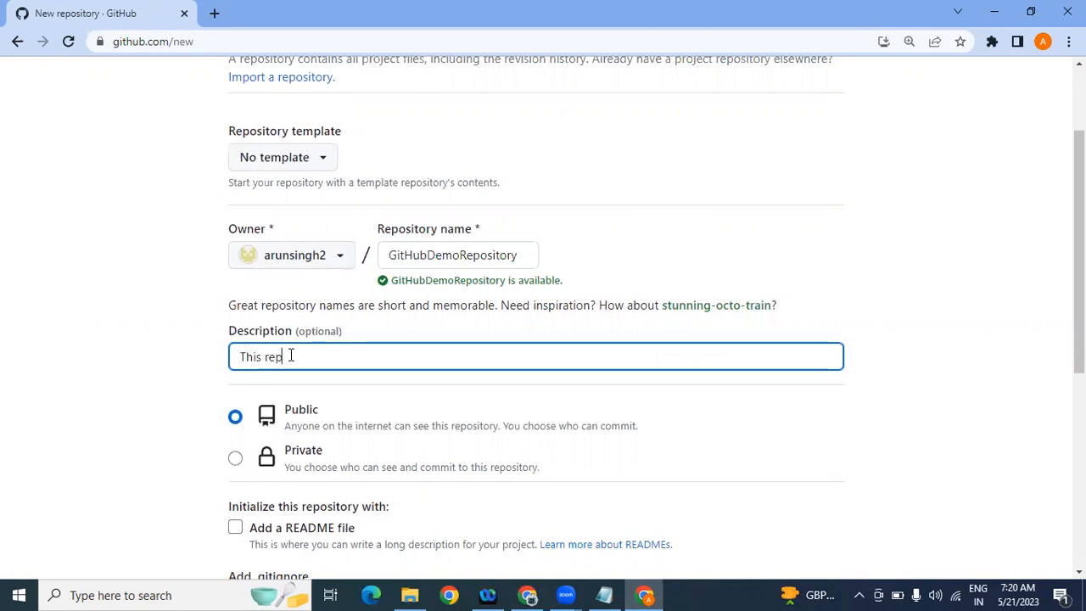
type("ository will be consisting ")
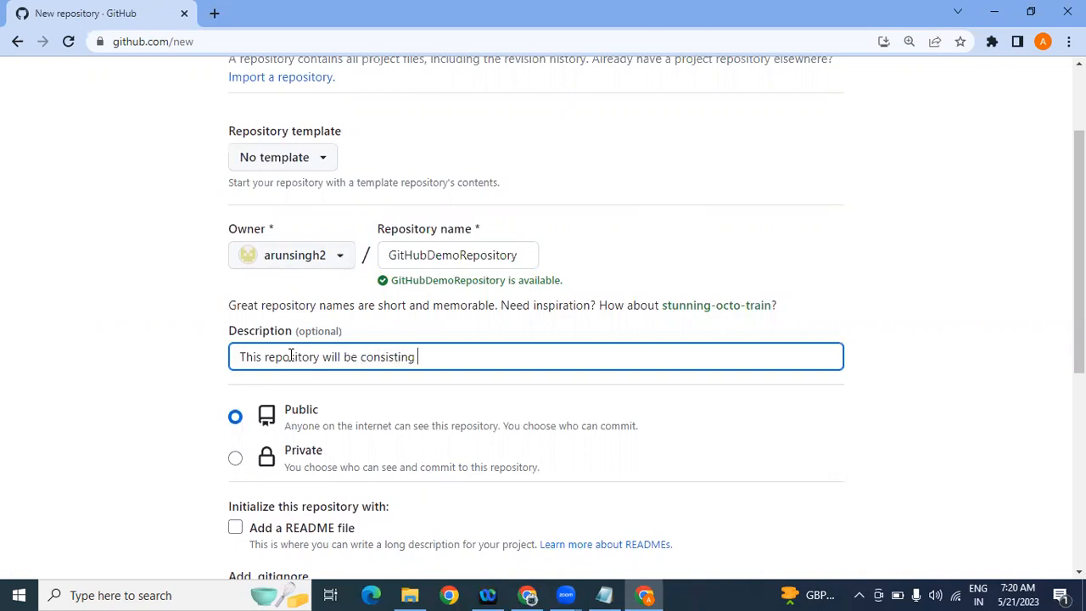
type("of steps followed in")
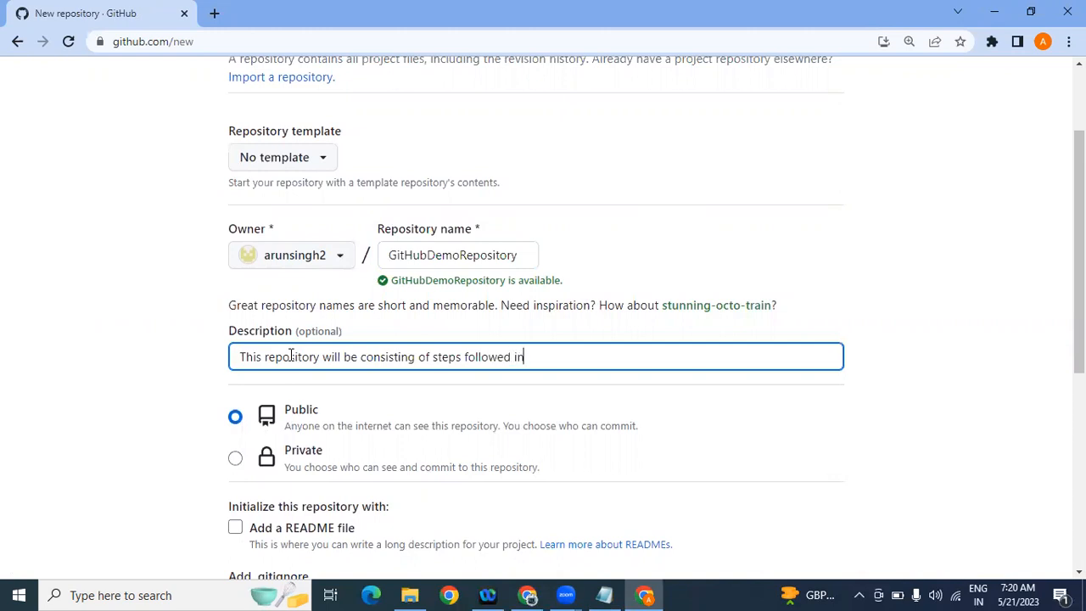
key("BackSpace")
key("BackSpace")
type("for github")
mouse_move(1079, 251)
left_mouse_down()
mouse_move(1080, 222)
mouse_move(1080, 258)
left_mouse_up()
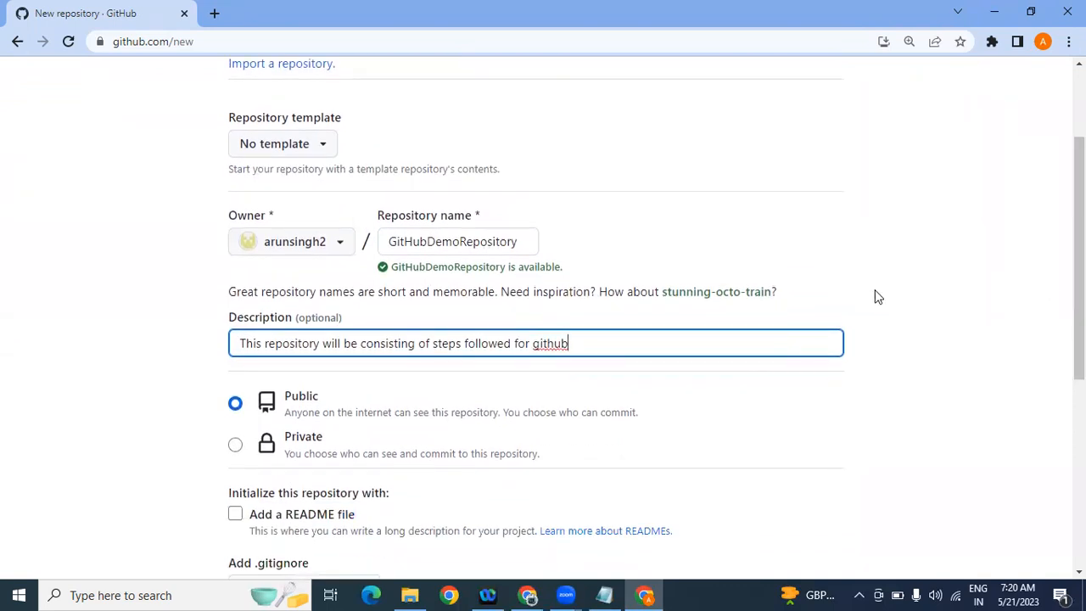
left_click_drag(606, 343, 201, 374)
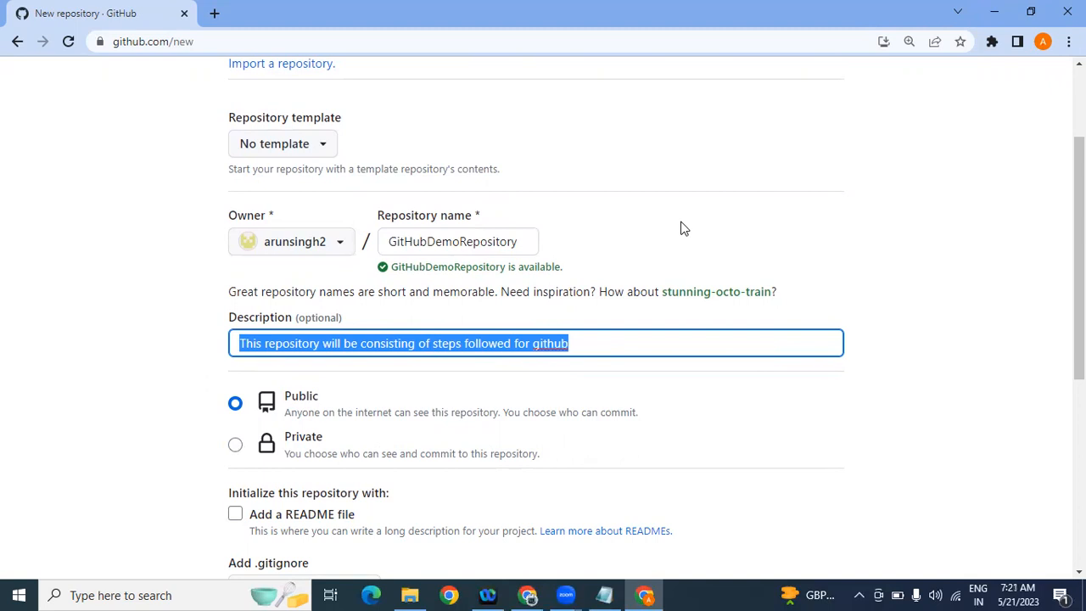
scroll(1079, 203, "down", 1)
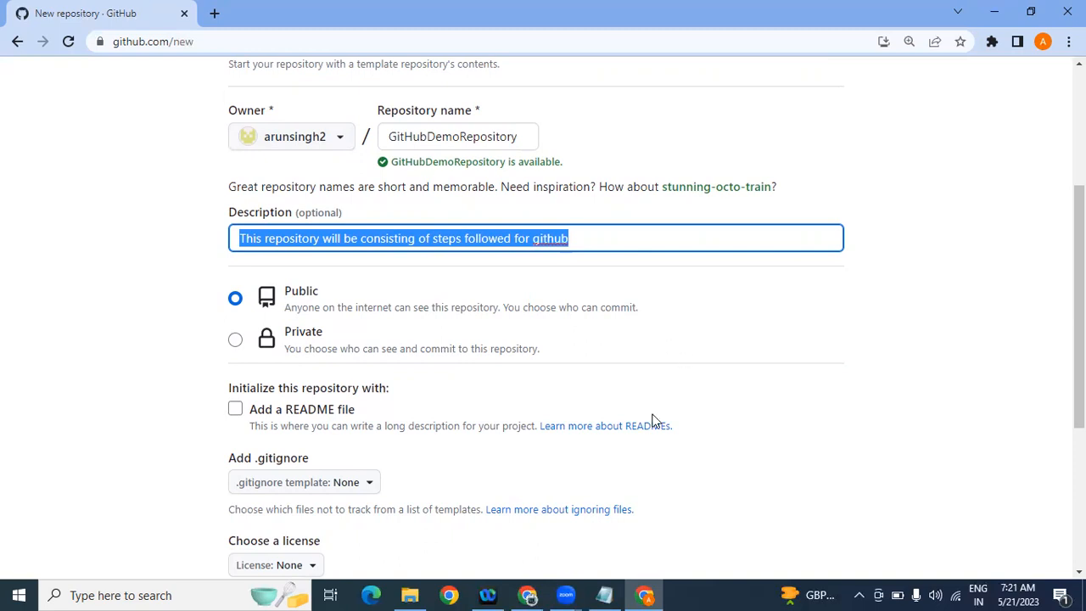
Step: Add the line 'commit: sending code to repository' below the first project step
left_click(606, 595)
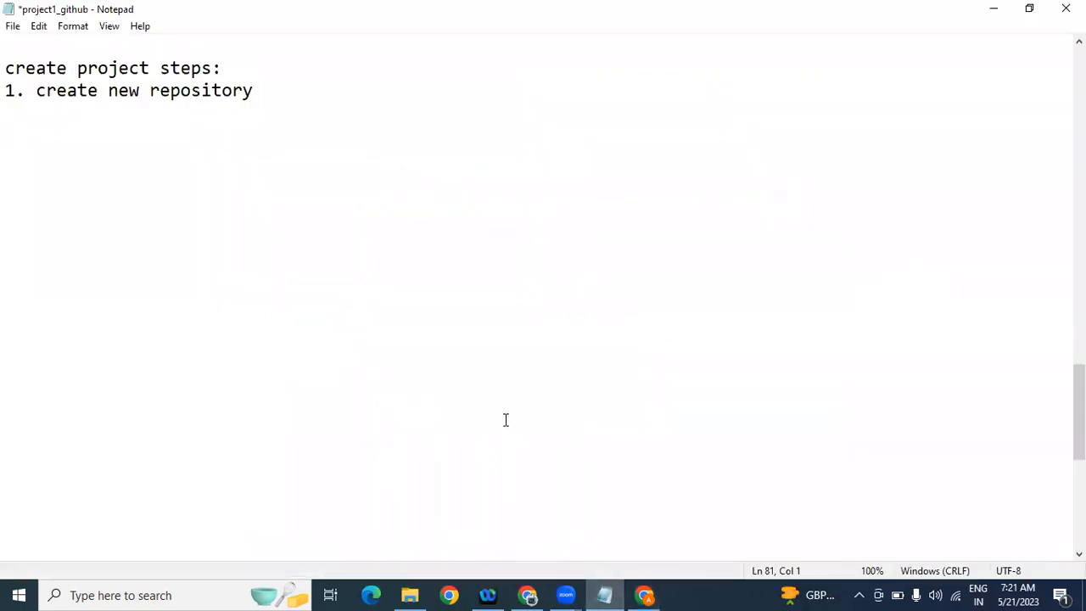
key("Return")
type("commit:")
type("s")
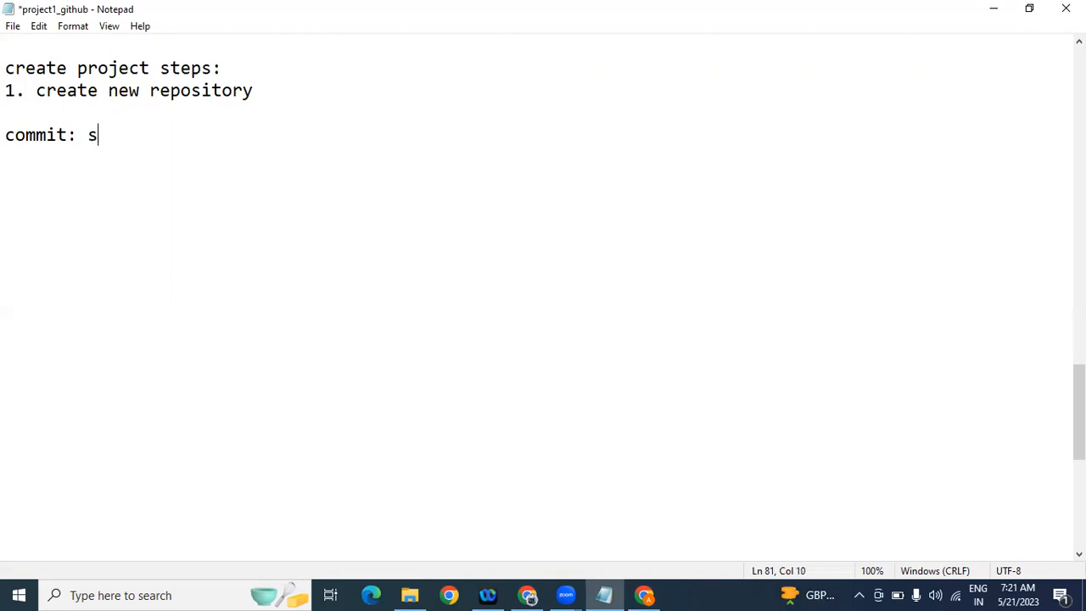
type("ending code")
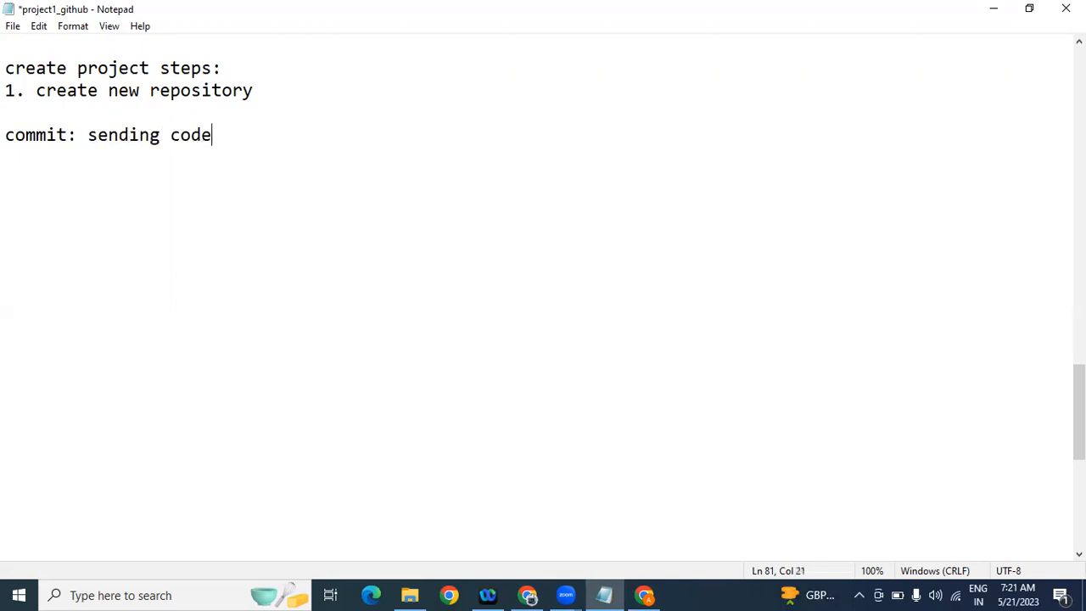
type(" to repository")
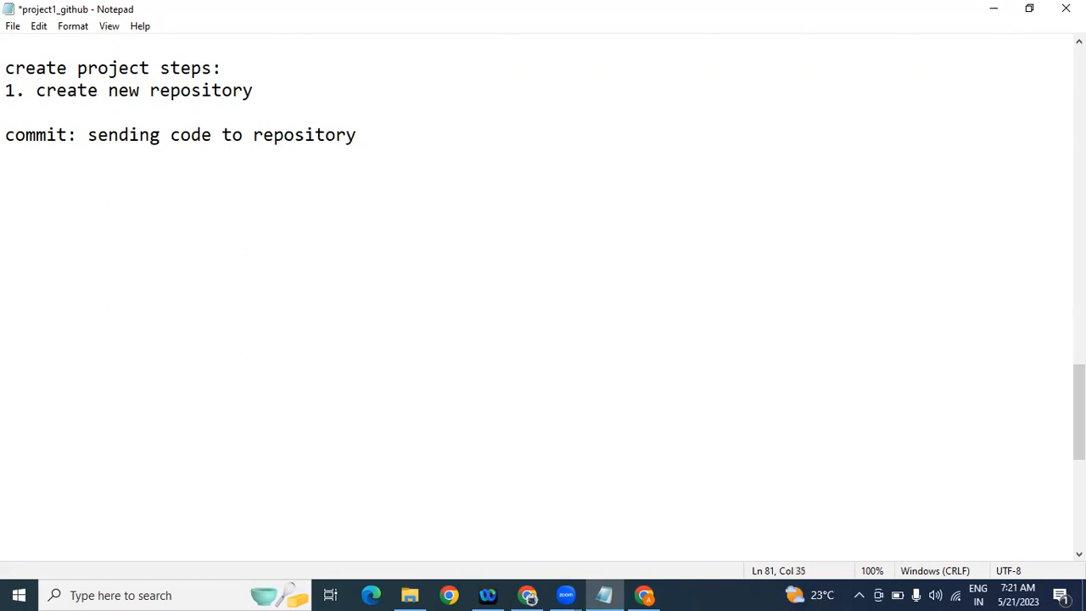
double_click(22, 138)
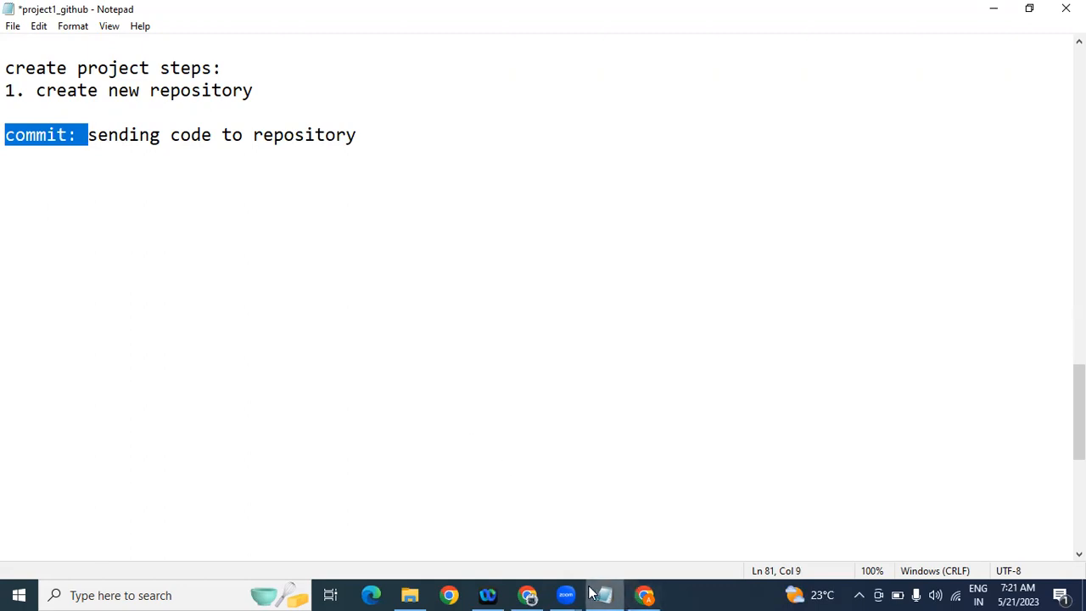
mouse_move(528, 595)
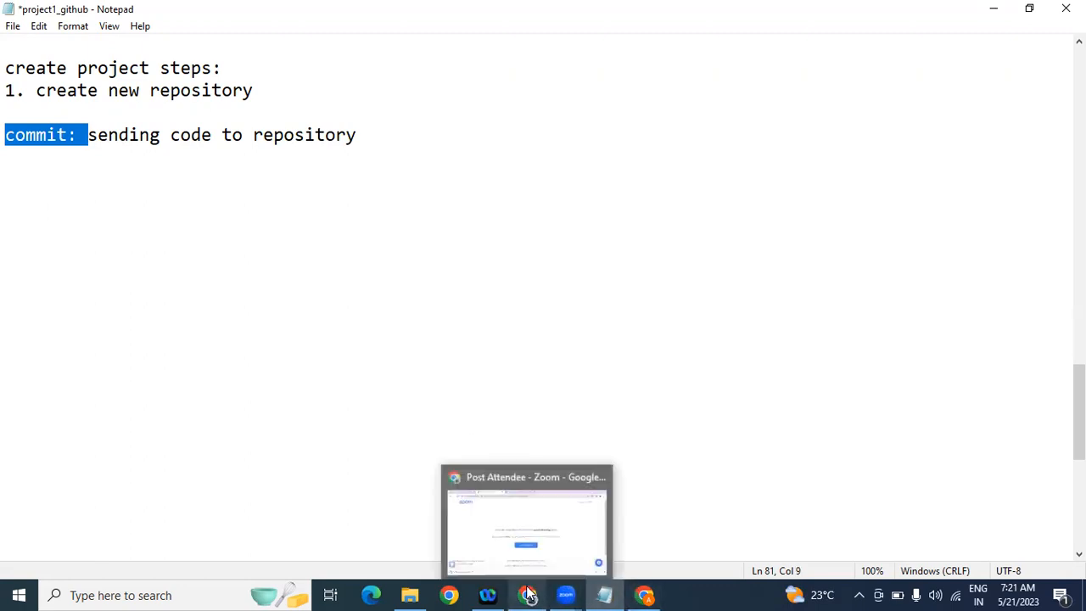
left_click(645, 595)
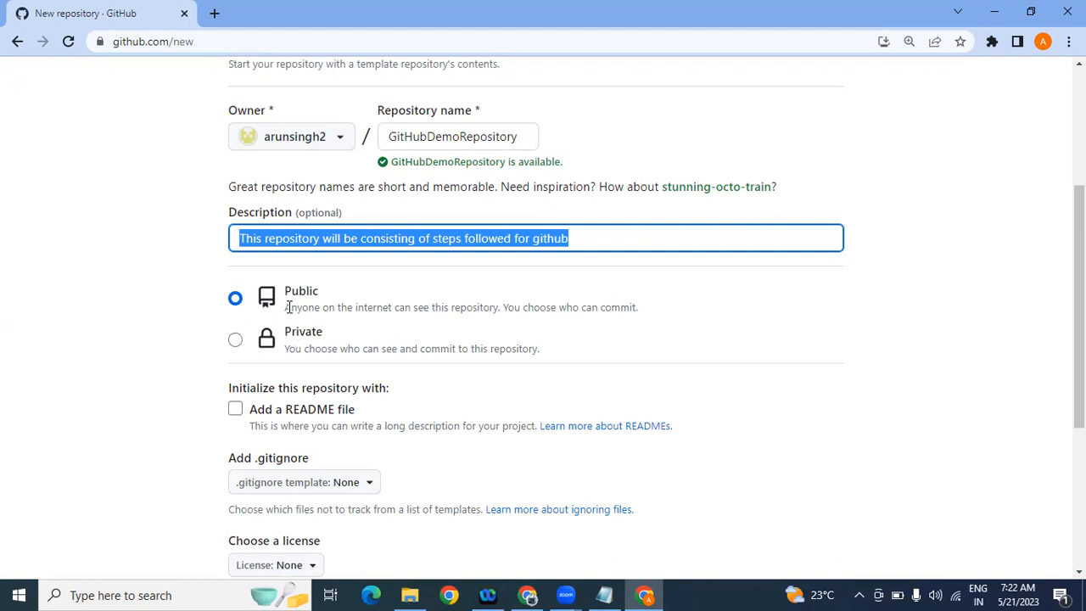
left_click_drag(286, 312, 644, 311)
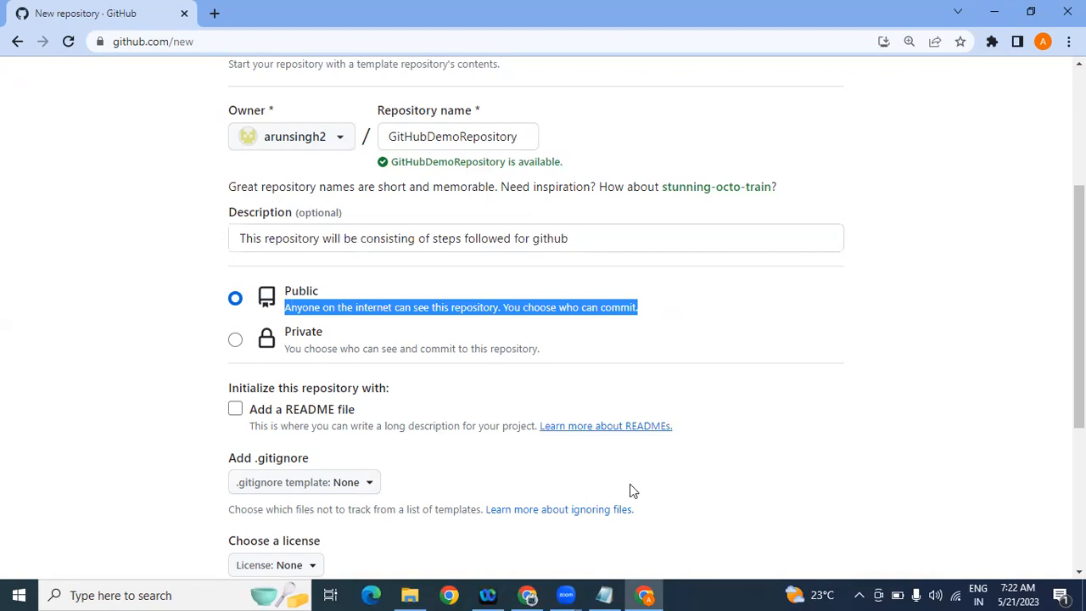
left_click(604, 595)
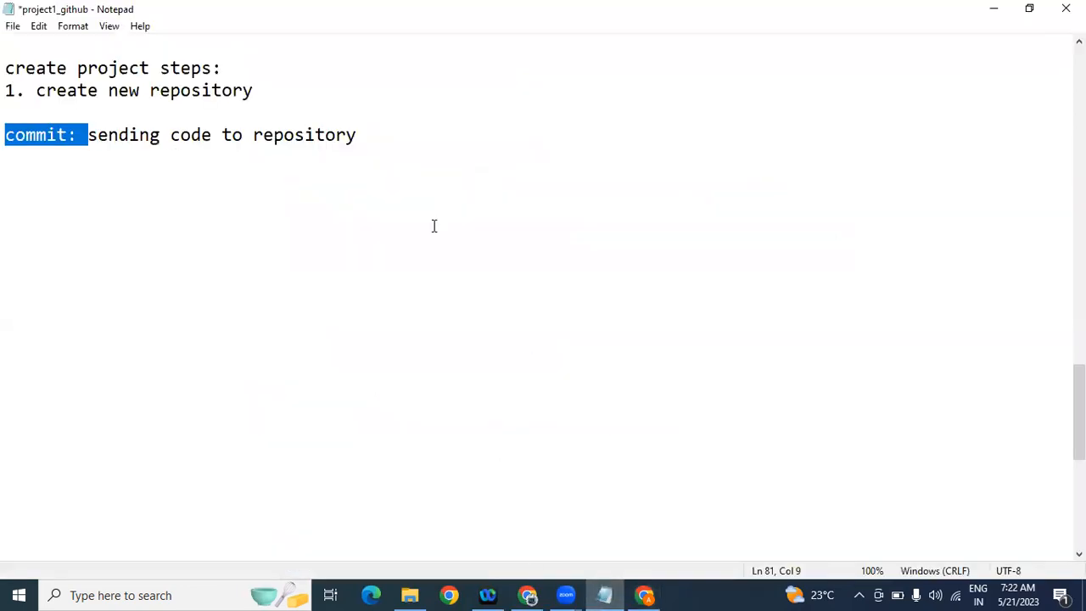
Step: Add an 'if profile is:' heading with 'public: all can see + you decide who will change code'
left_click(388, 143)
key("Return")
key("Return")
type("if profi")
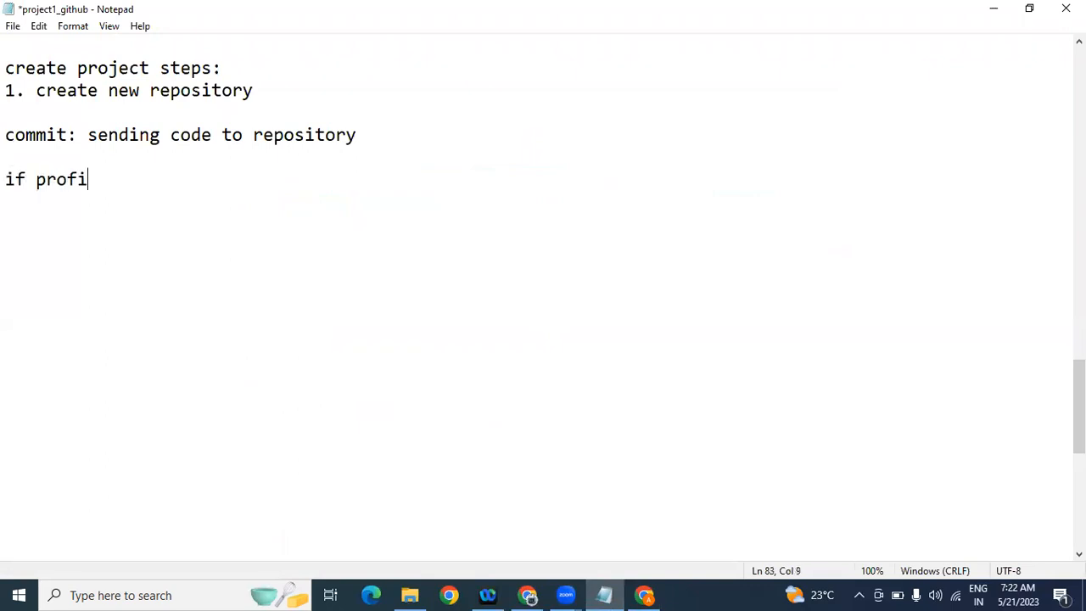
type("le is publi")
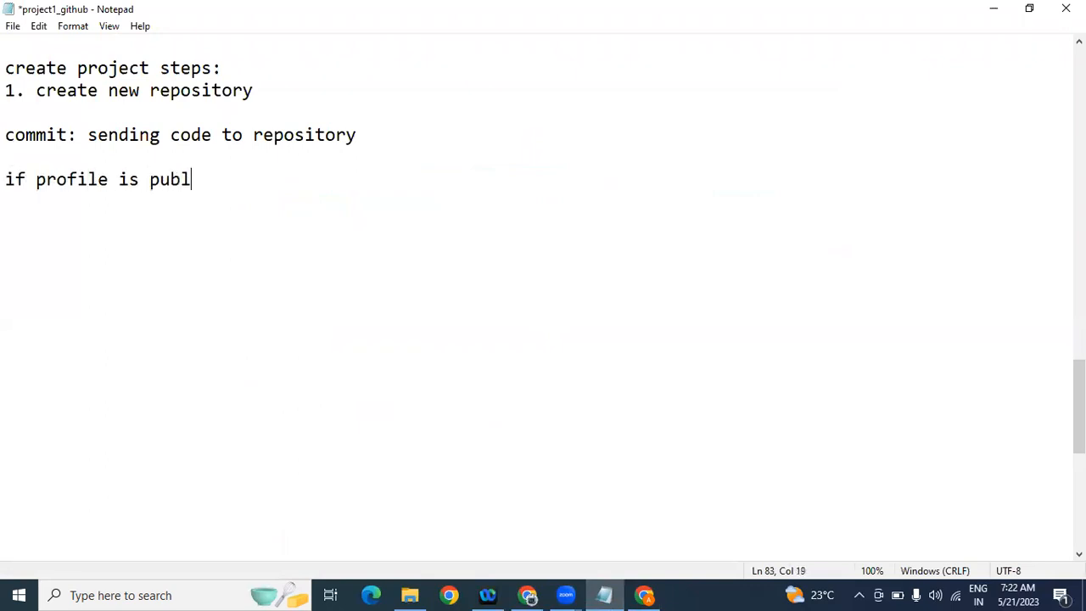
key("BackSpace")
key("BackSpace")
key("BackSpace")
key("BackSpace")
key("BackSpace")
key("BackSpace")
type(":")
key("Return")
type("public: all can see + you decide who will change code")
Step: Add 'private: you decide who can see+ who will change', then return to the new-repository form
key("Return")
type("pi")
key("BackSpace")
type("rivate: you decide who can see+ who will ch")
key("BackSpace")
type("change")
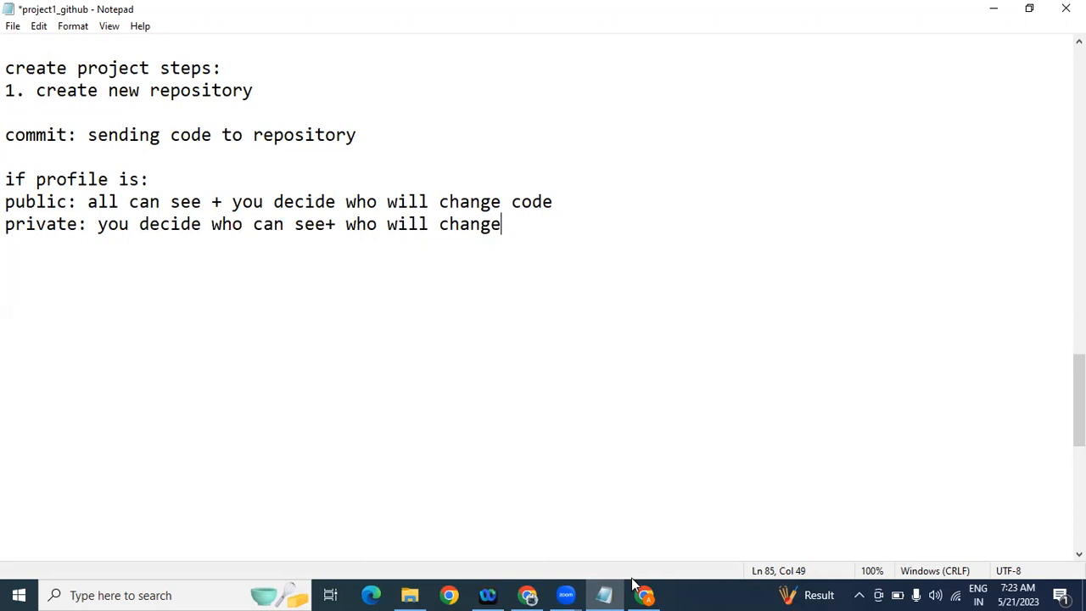
left_click(645, 595)
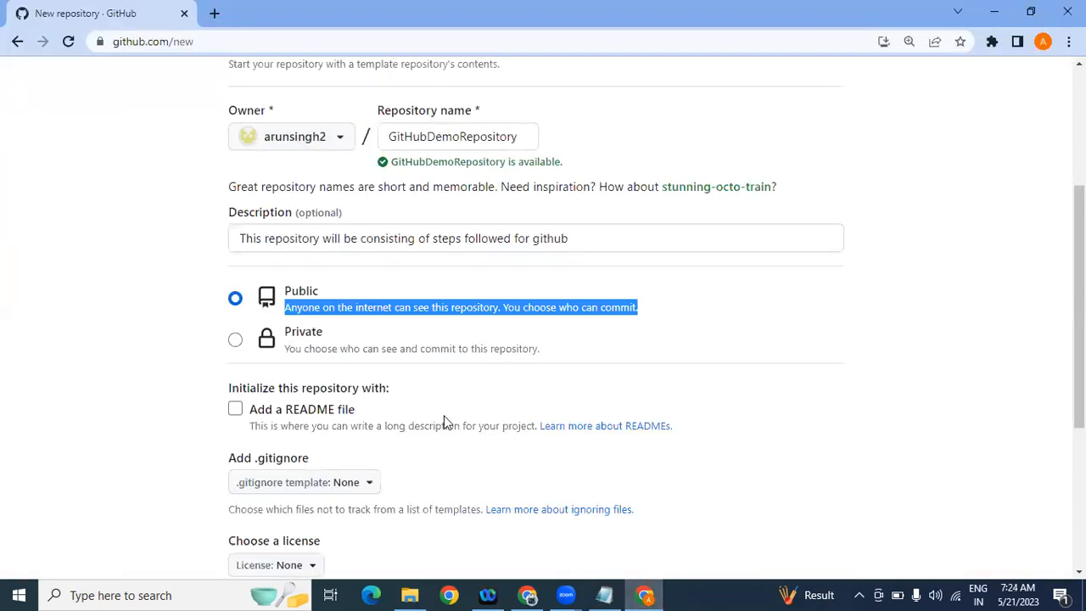
Step: Scroll down and tick 'Add a README file' so the repository starts with a main branch
mouse_move(1080, 365)
left_mouse_down()
mouse_move(1080, 379)
mouse_move(1080, 354)
left_mouse_up()
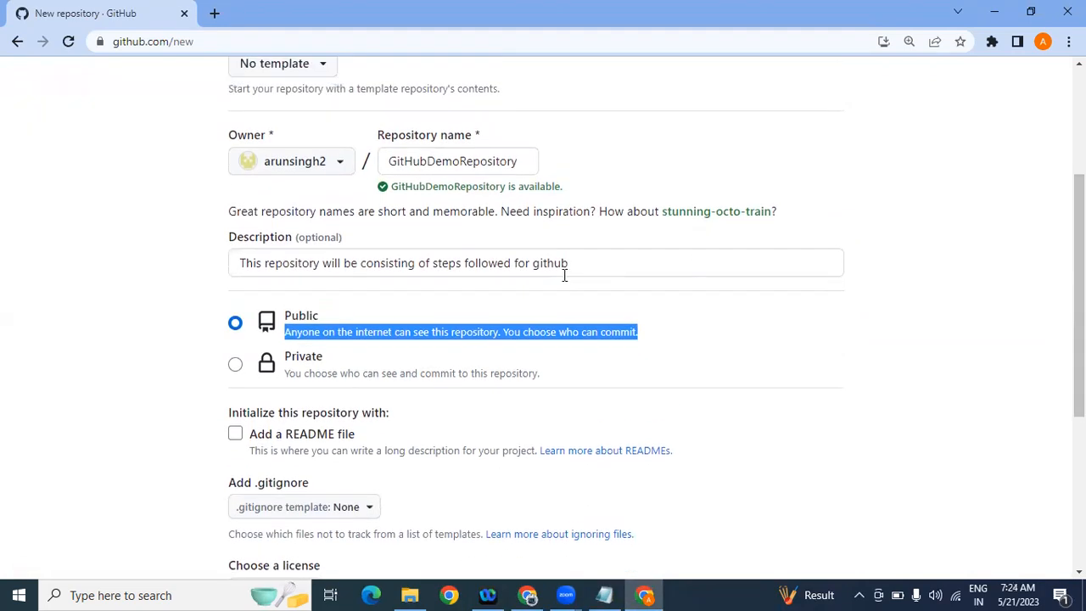
left_click(116, 341)
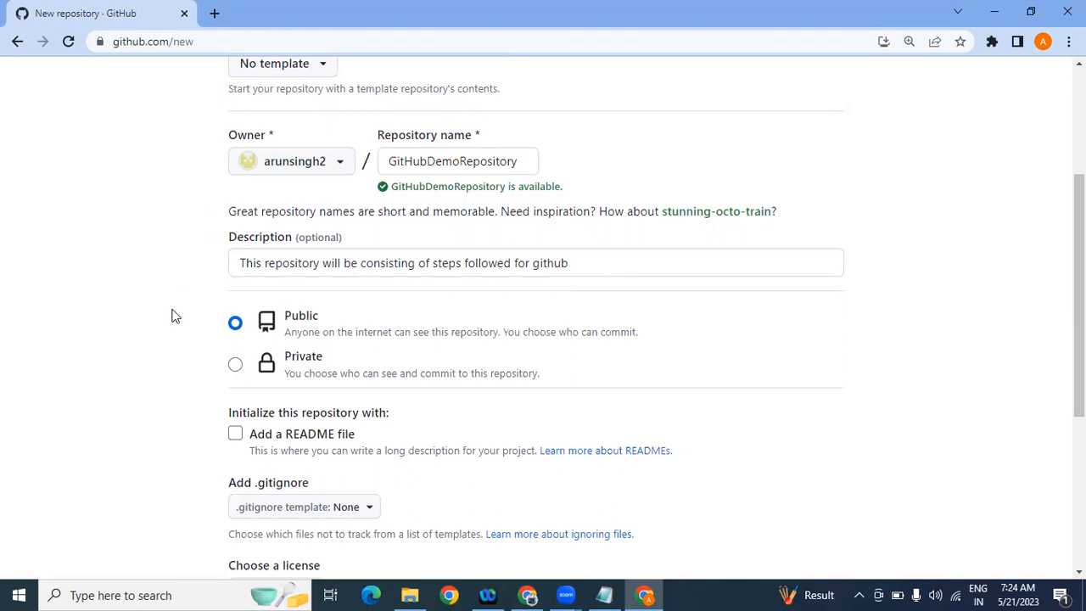
left_click_drag(1079, 263, 1079, 329)
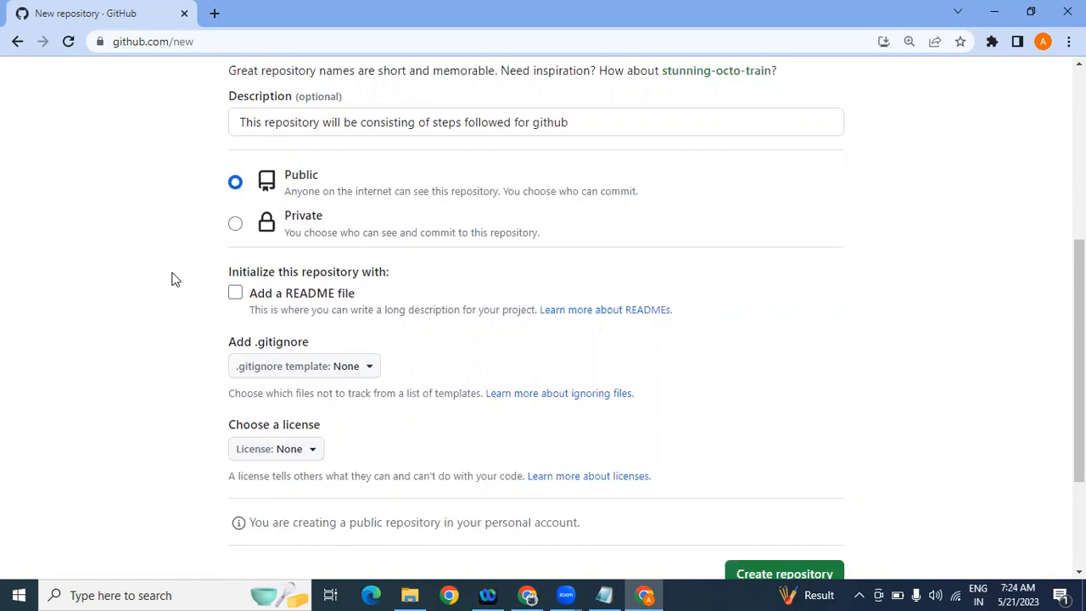
left_click(236, 294)
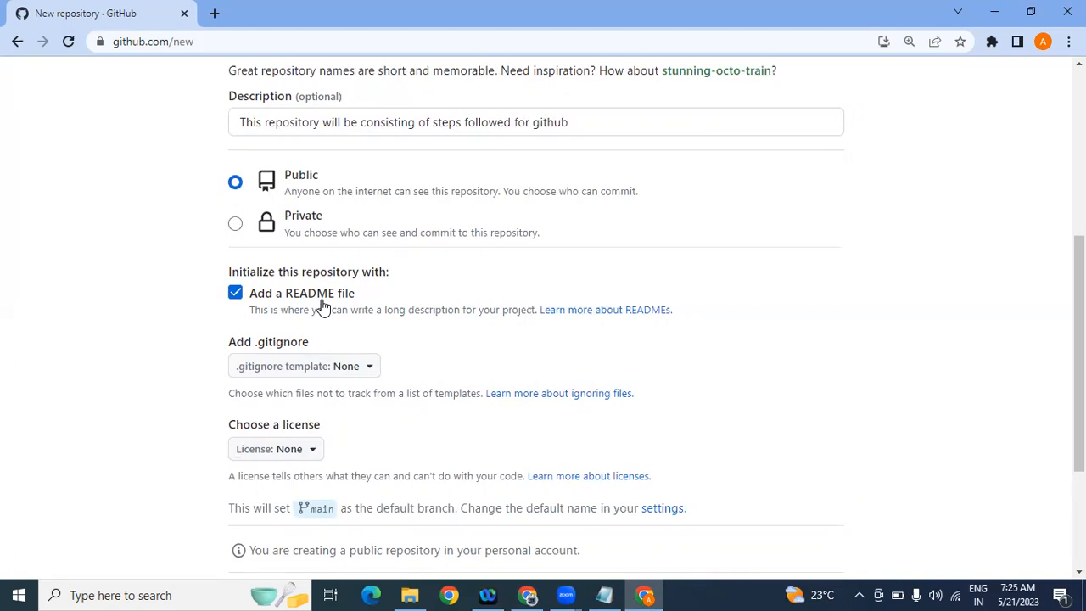
Step: Open 'Learn more about READMEs' in a new tab and read the About READMEs introduction
right_click(611, 312)
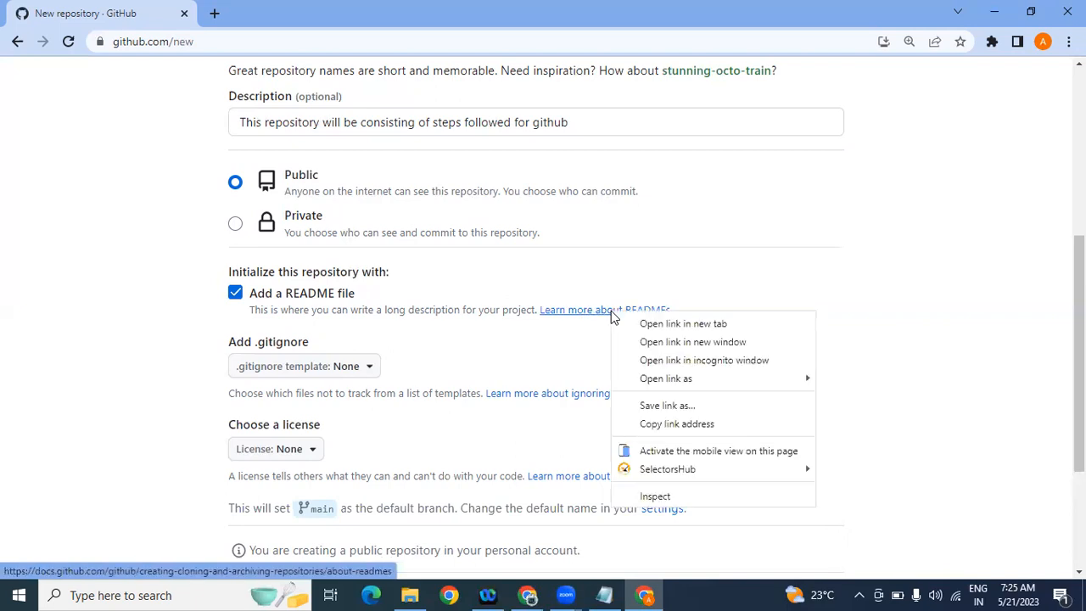
left_click(653, 323)
left_click(291, 12)
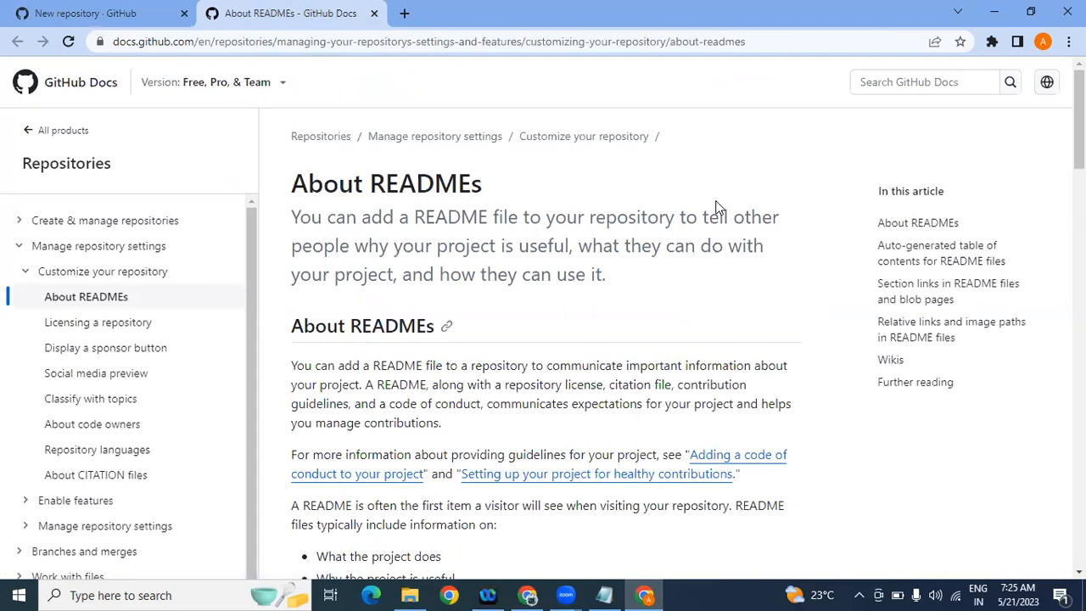
left_click_drag(689, 218, 760, 270)
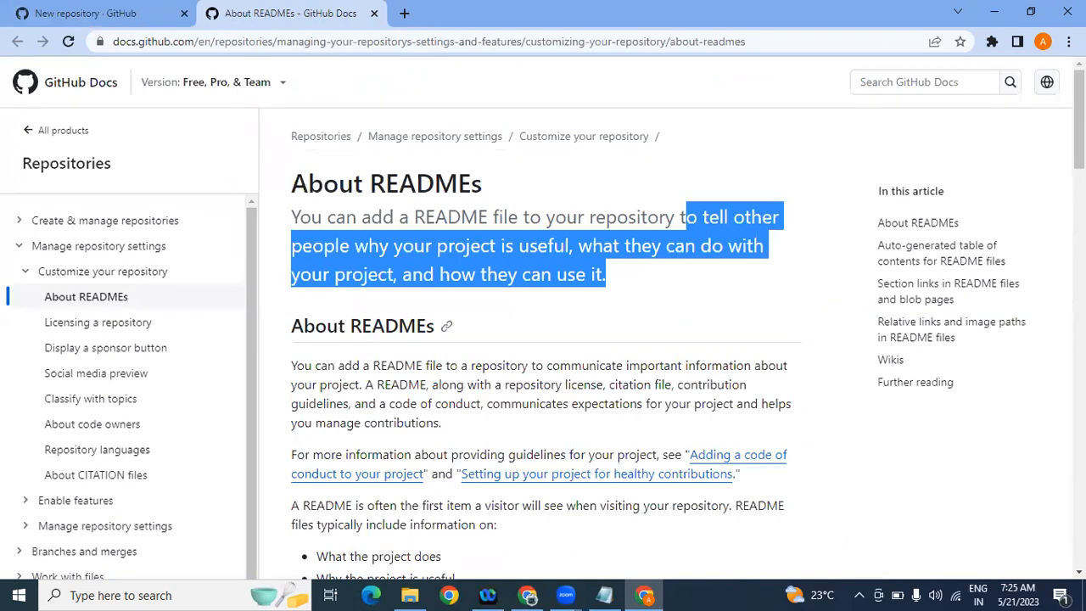
Step: Scroll through the About READMEs article, then return to the New repository tab
scroll(543, 339, "down", 6)
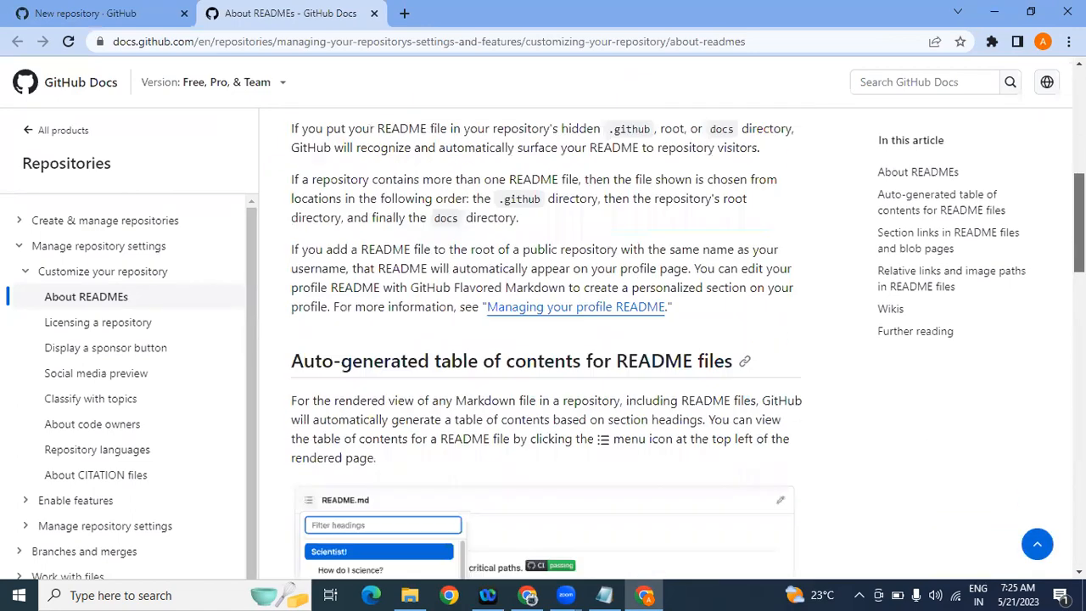
scroll(543, 340, "down", 20)
scroll(543, 340, "down", 2)
scroll(544, 339, "up", 10)
scroll(543, 339, "up", 12)
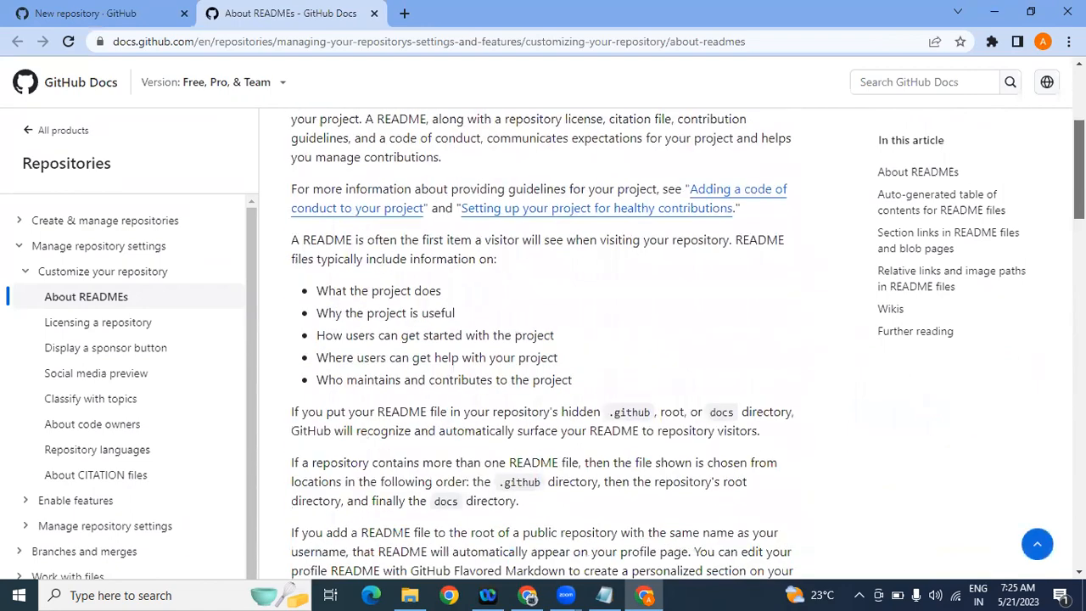
left_click(115, 8)
left_click(250, 11)
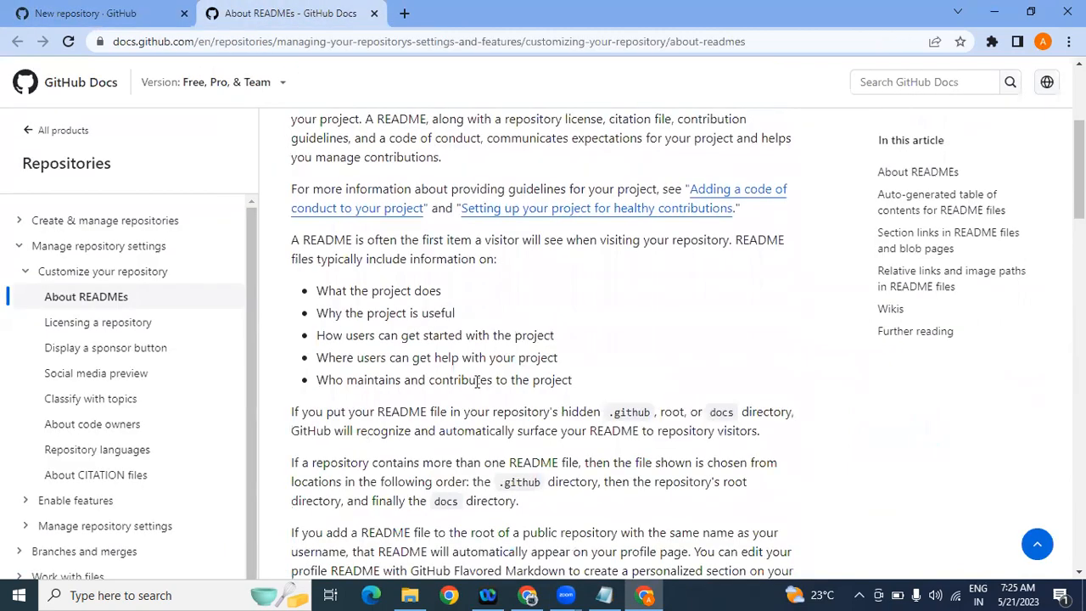
scroll(1078, 170, "down", 1)
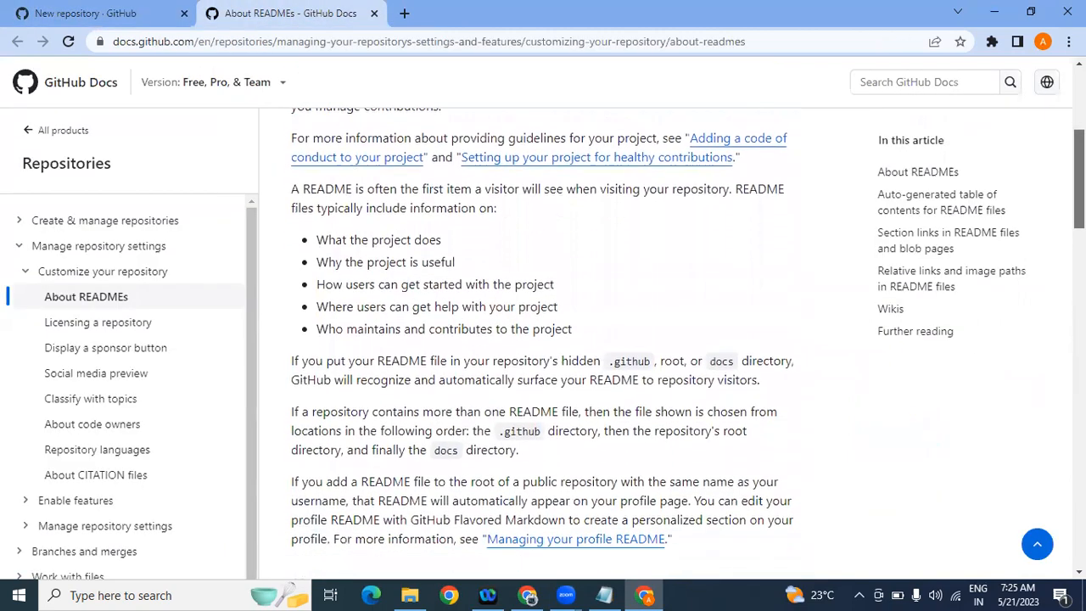
scroll(1078, 178, "down", 15)
left_click_drag(1080, 395, 1079, 117)
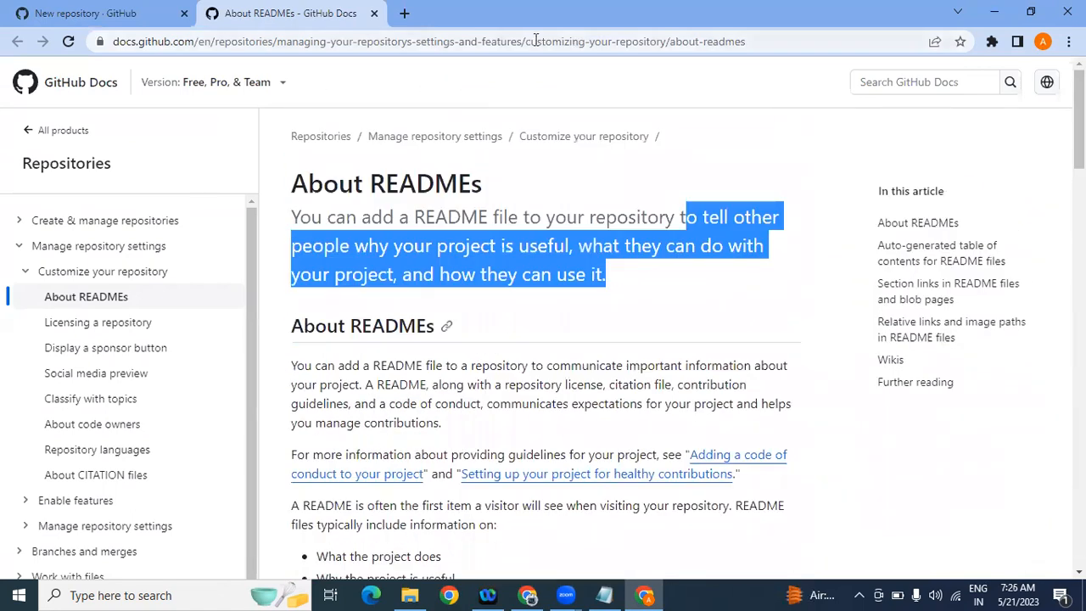
left_click(102, 10)
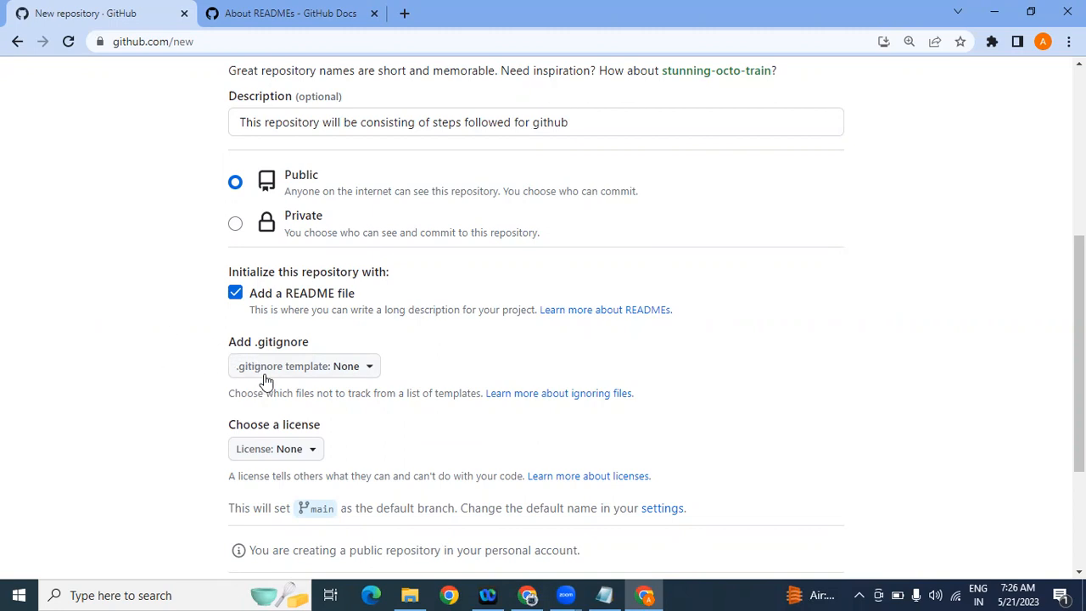
left_click(373, 378)
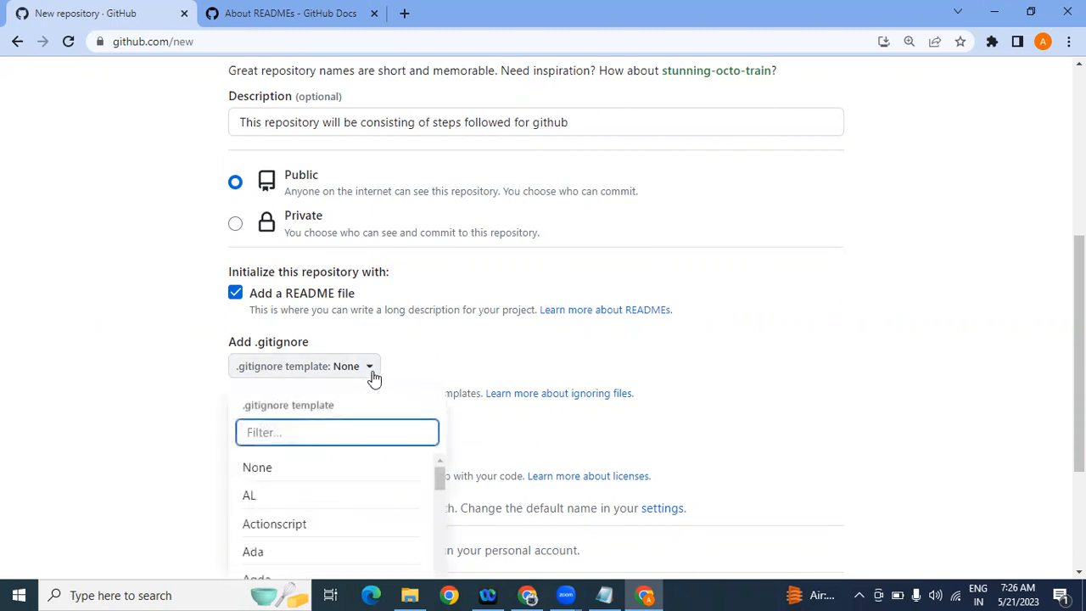
left_click_drag(1080, 313, 1080, 405)
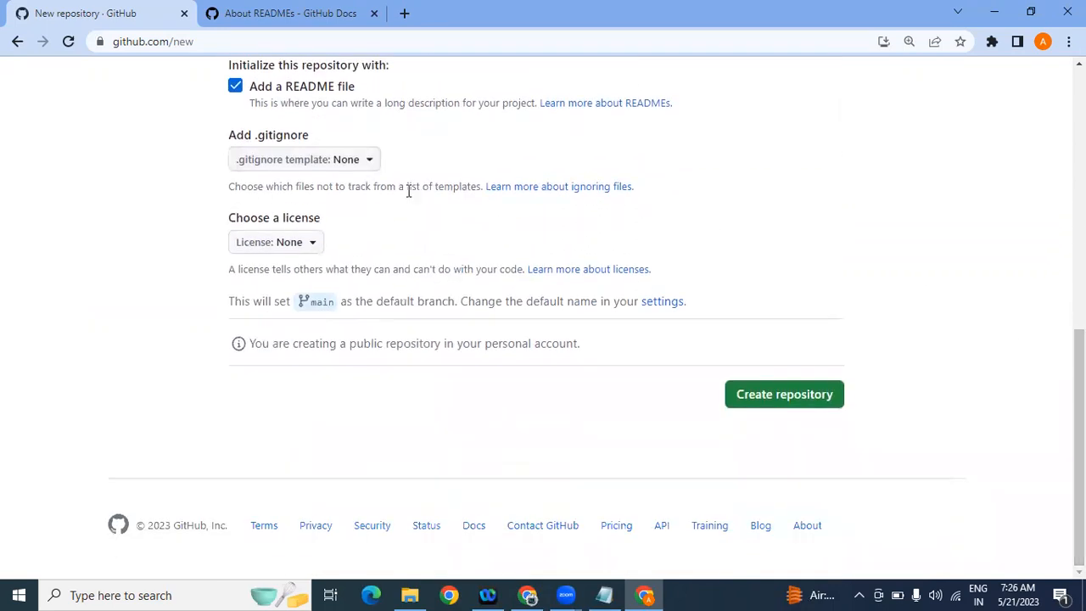
left_click(370, 164)
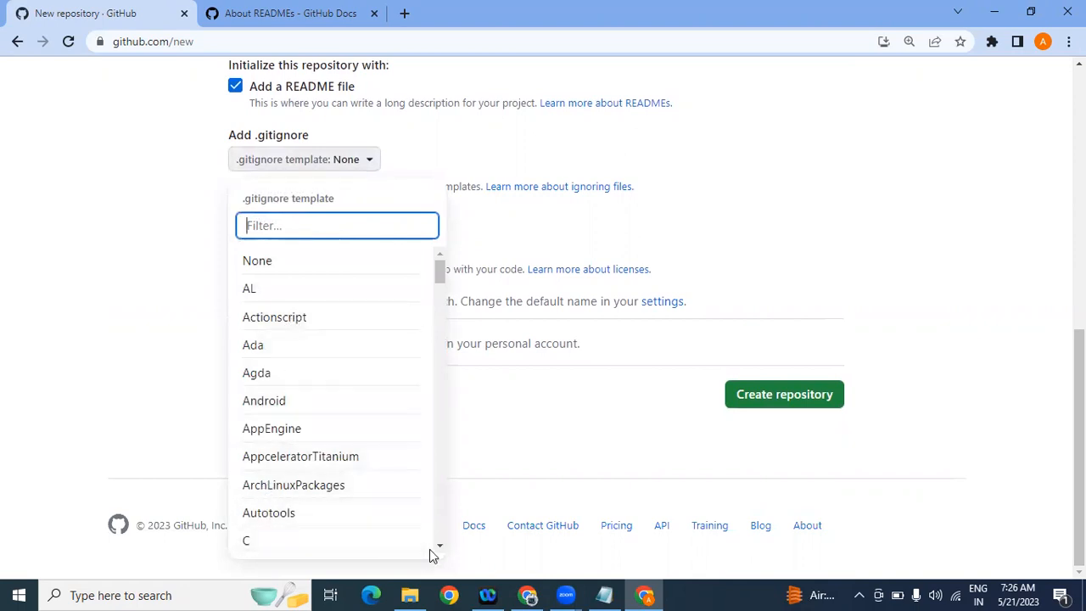
left_click(439, 549)
left_click(439, 549)
left_click(440, 549)
left_click(440, 550)
left_click(440, 549)
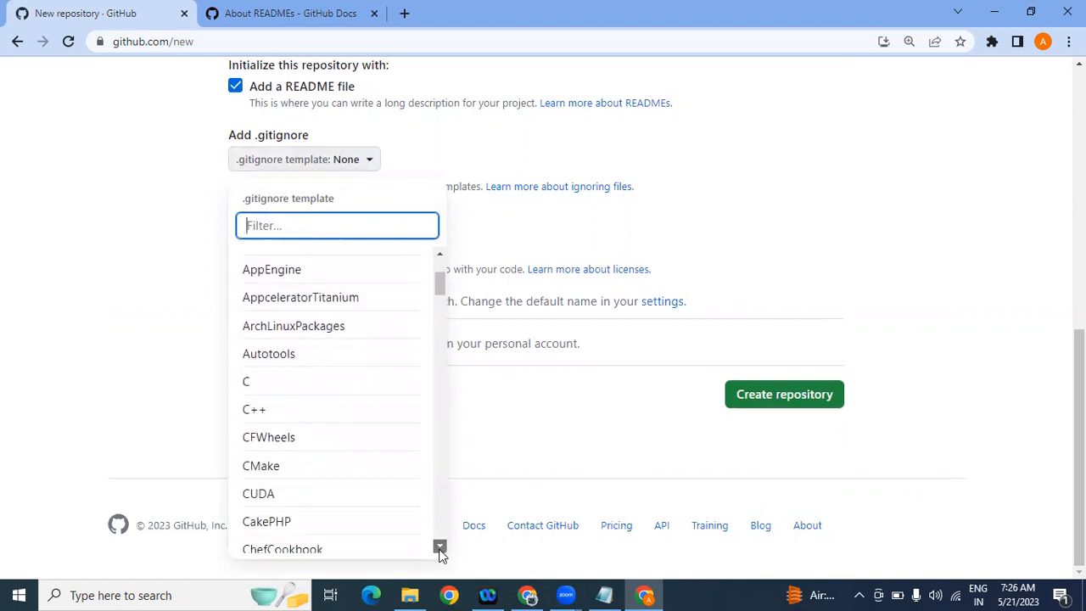
left_click(440, 549)
left_click(440, 550)
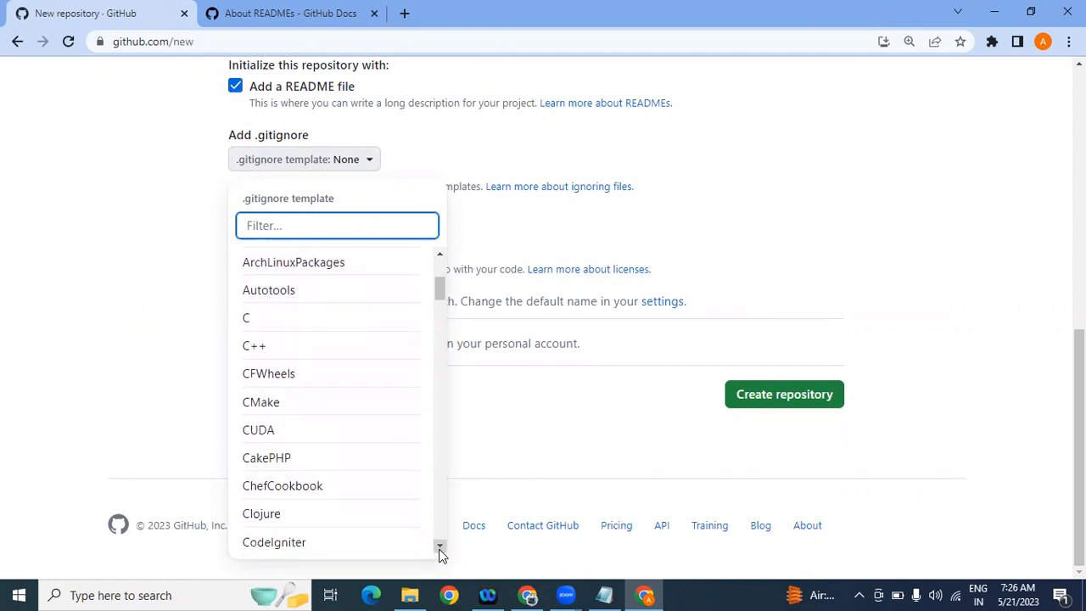
left_click(263, 363)
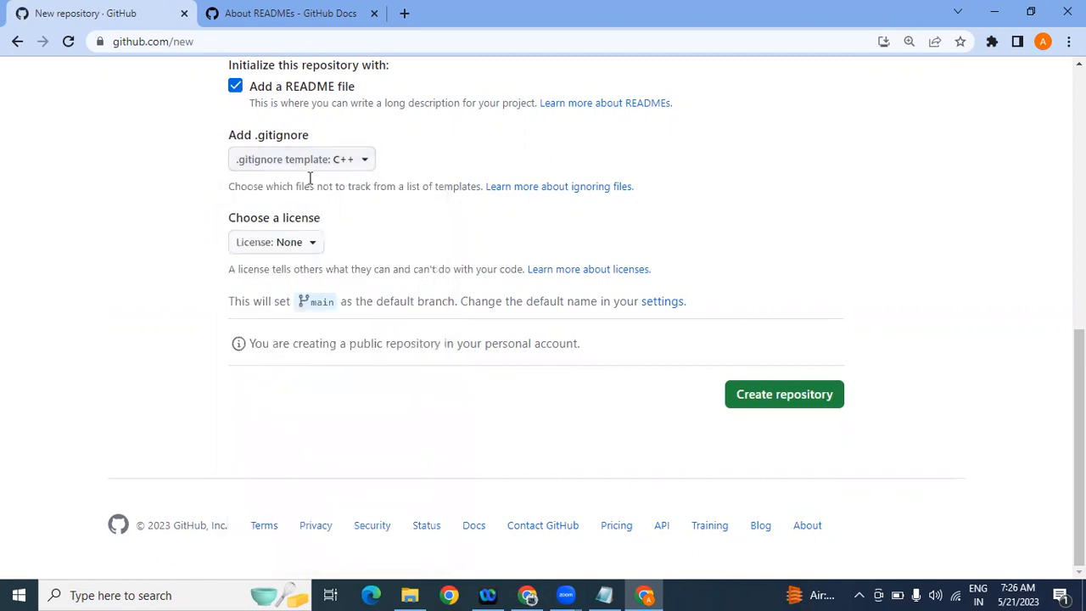
left_click(369, 167)
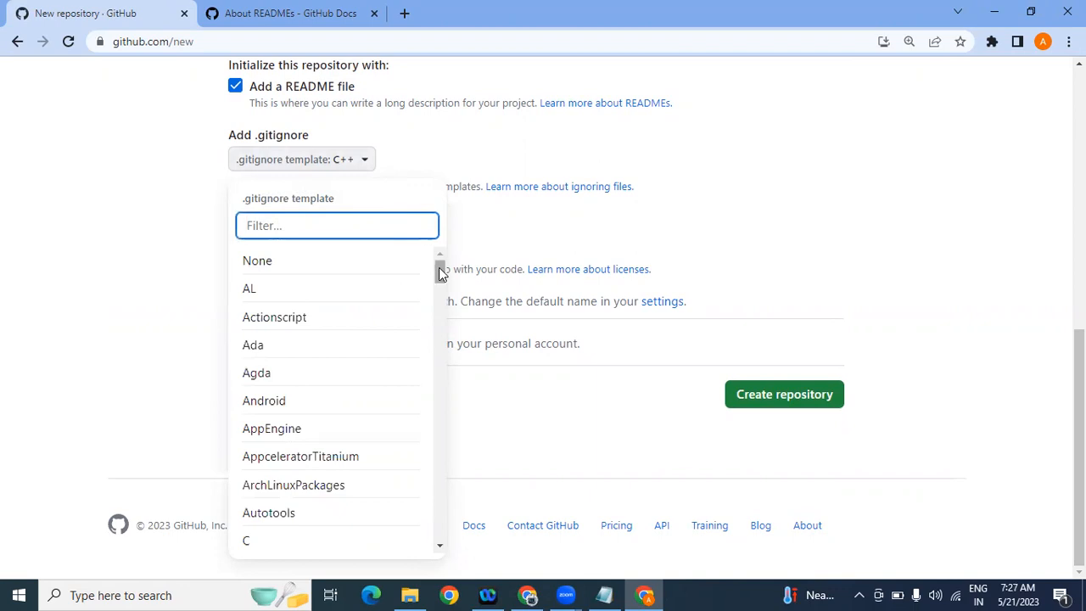
left_click_drag(441, 272, 437, 533)
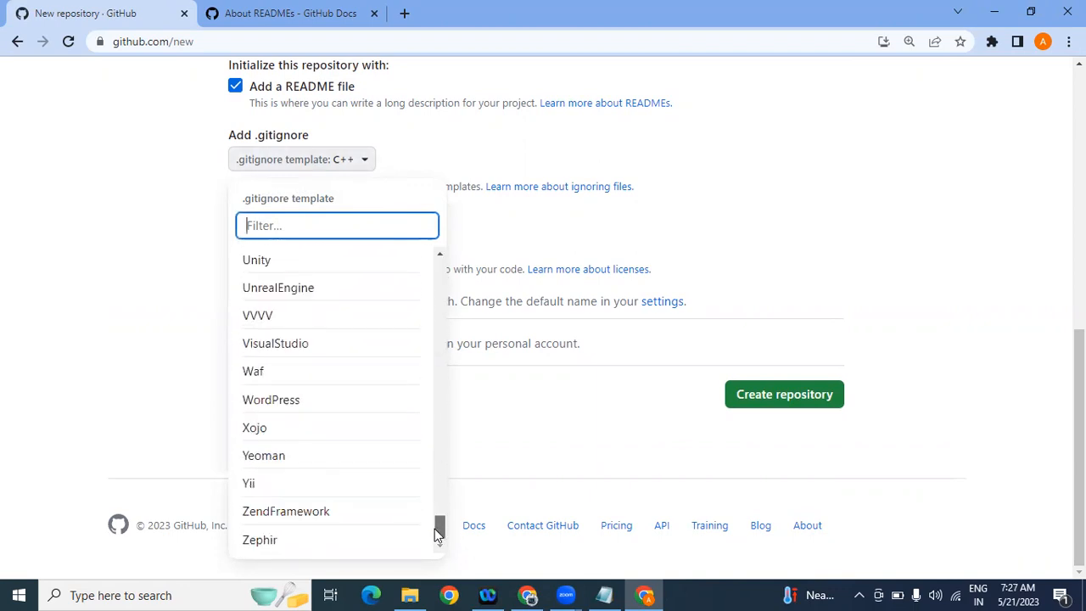
left_click(367, 167)
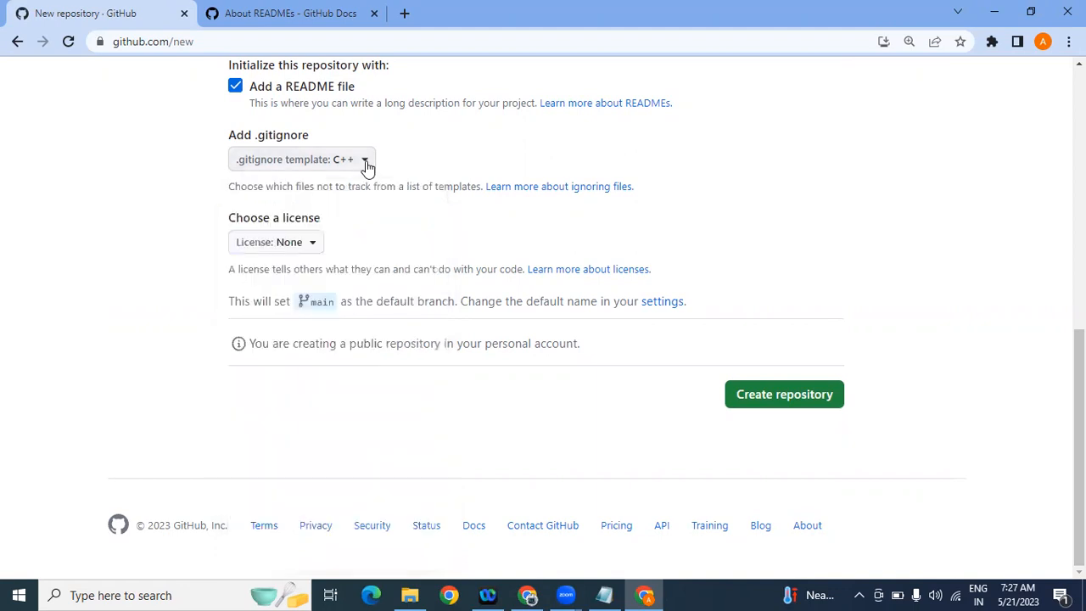
left_click(368, 167)
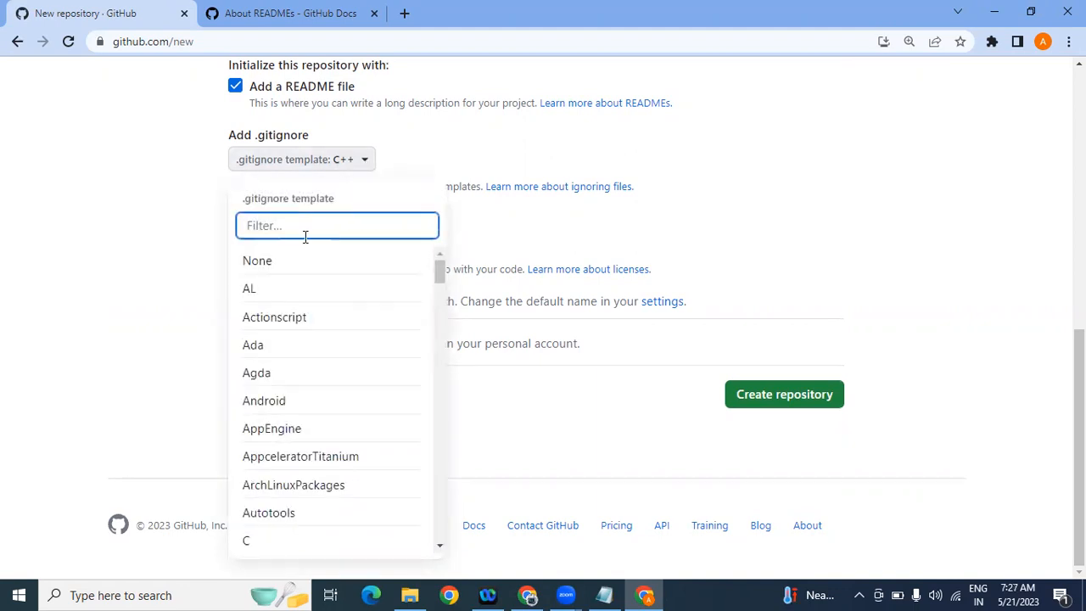
left_click(267, 263)
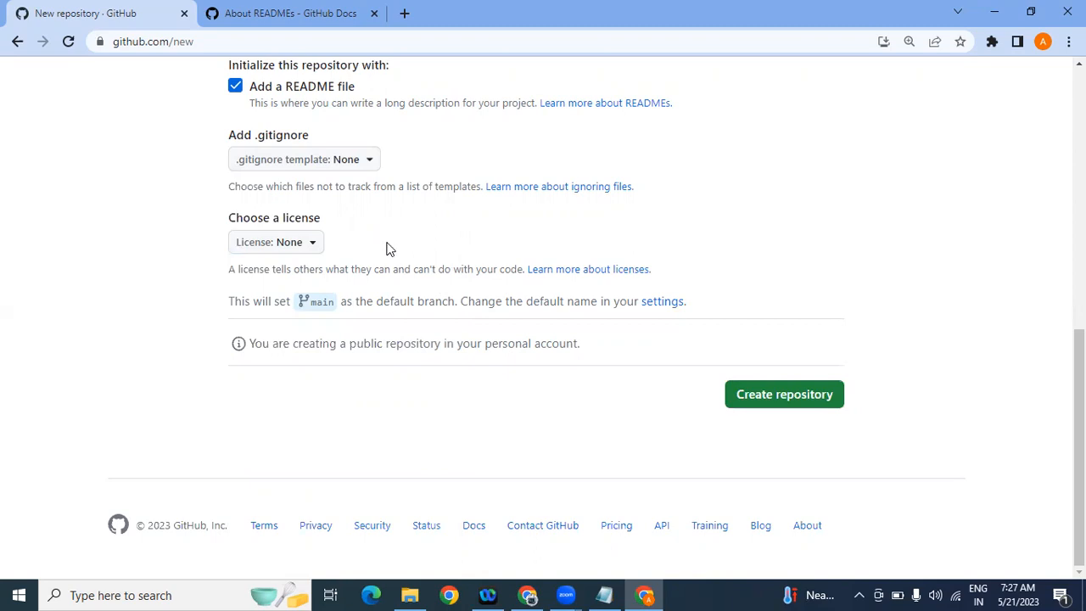
Step: Browse the License list, leave it at None, and bring the project1_github notes forward
left_click(313, 243)
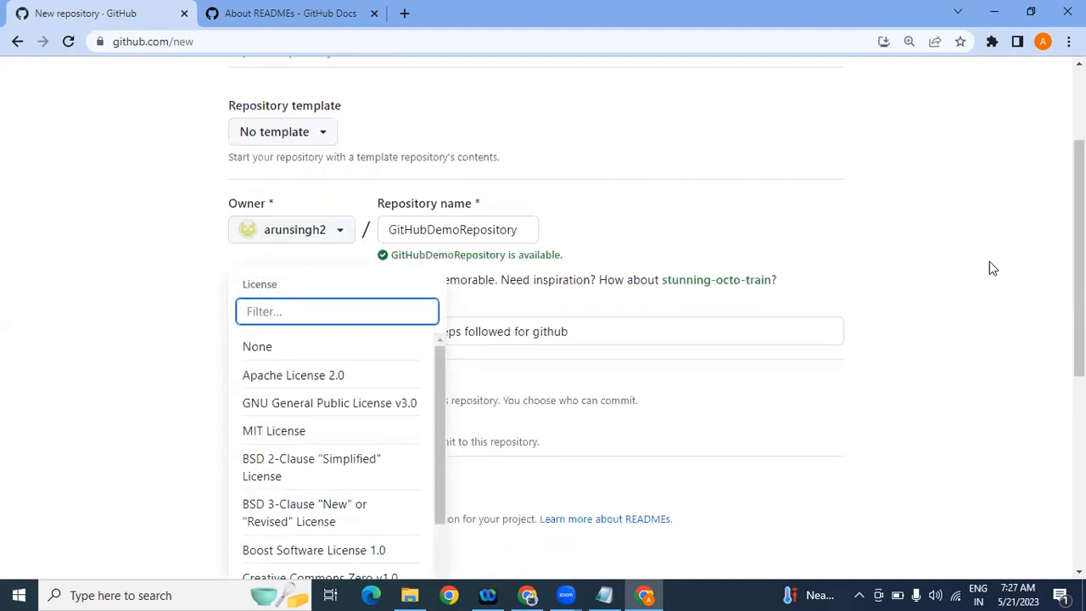
left_click_drag(1081, 258, 1081, 407)
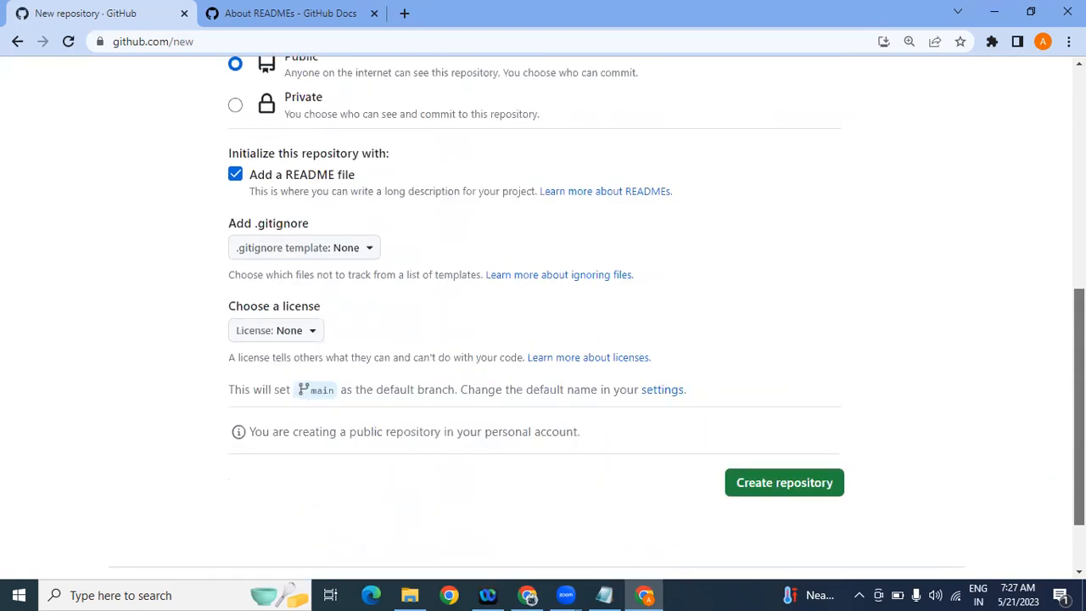
left_click(315, 338)
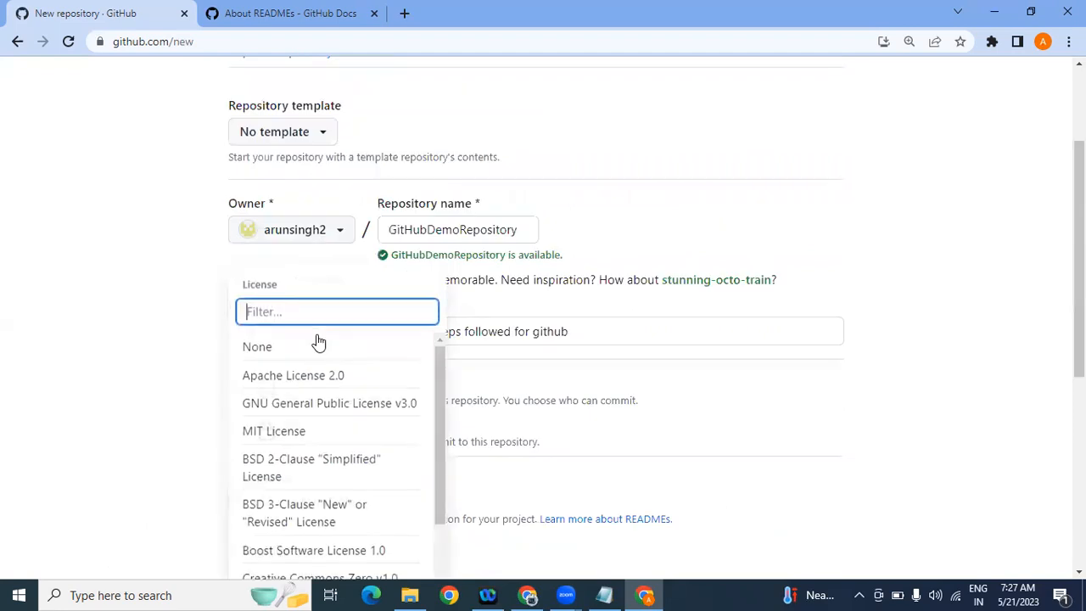
left_click_drag(442, 374, 439, 488)
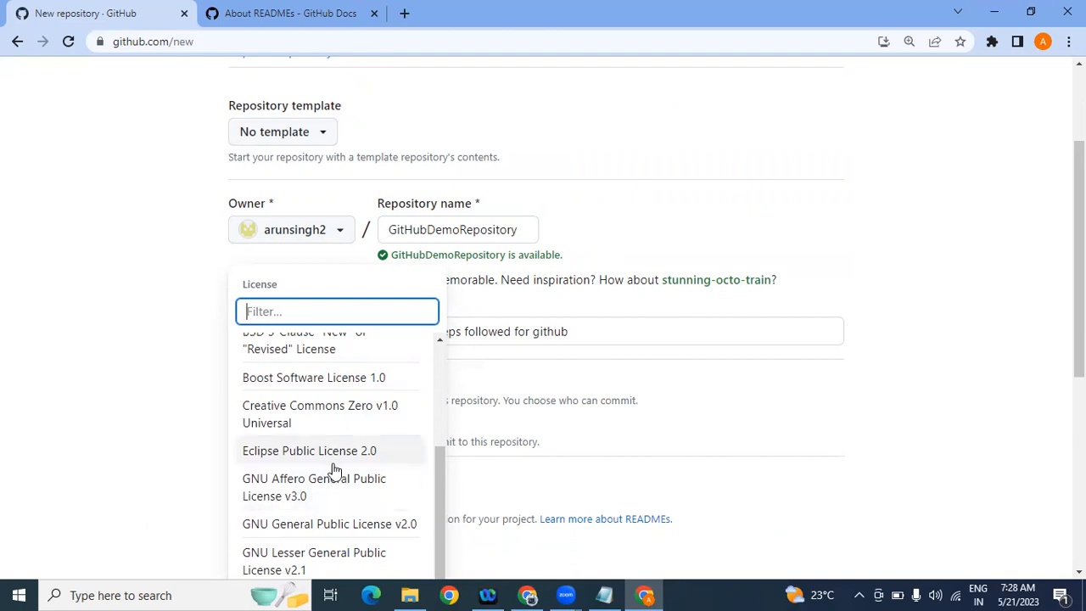
left_click(133, 399)
scroll(134, 399, "down", 4)
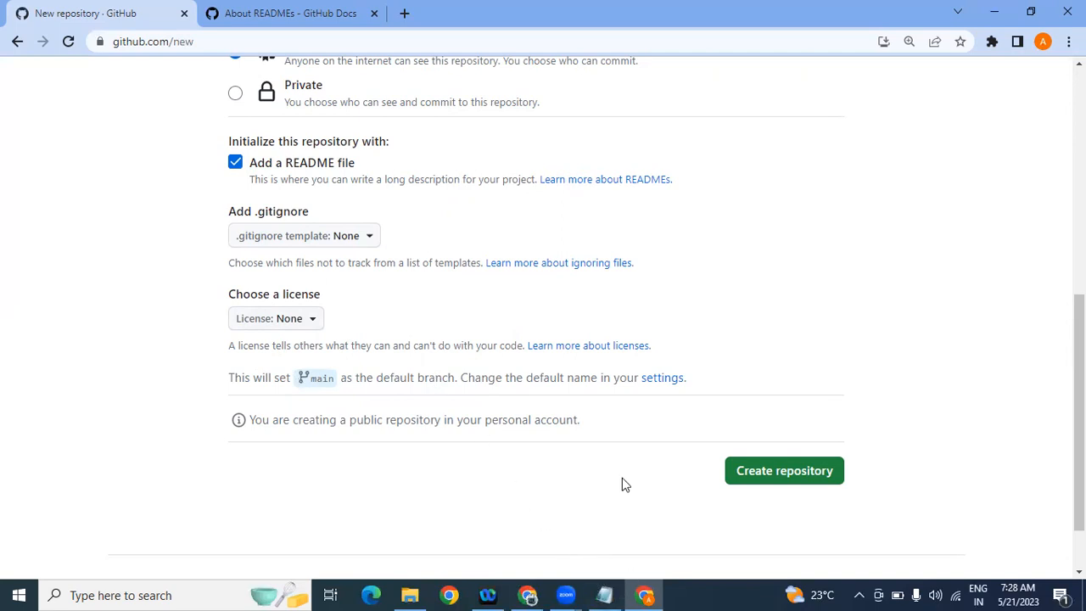
left_click(606, 595)
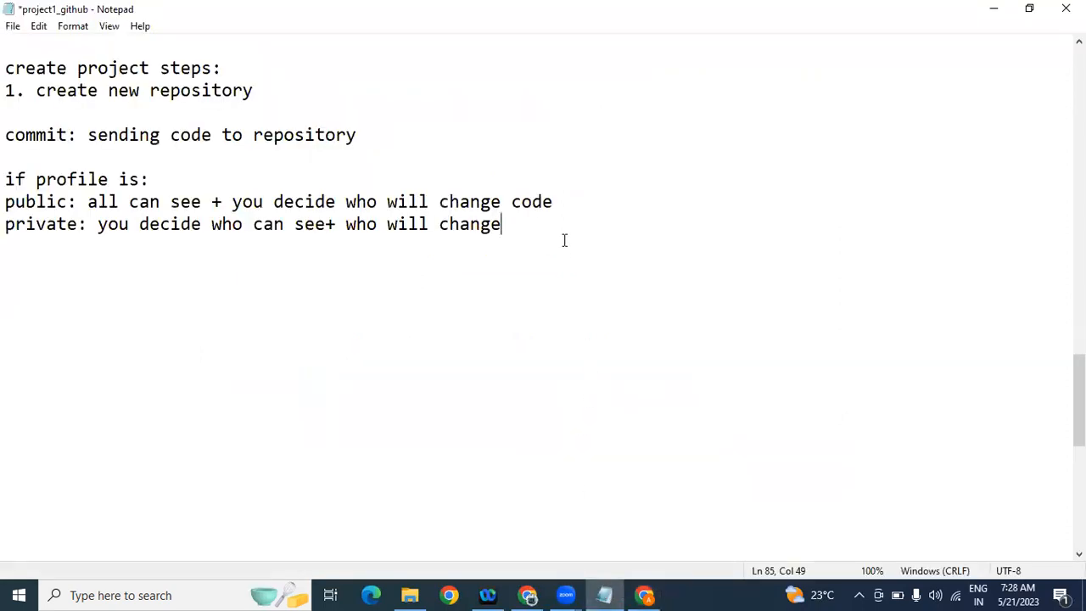
Step: Type 'What is branch?' with the answer 'maintain versions' on the line below it
key("Return")
key("Return")
type("What is ba")
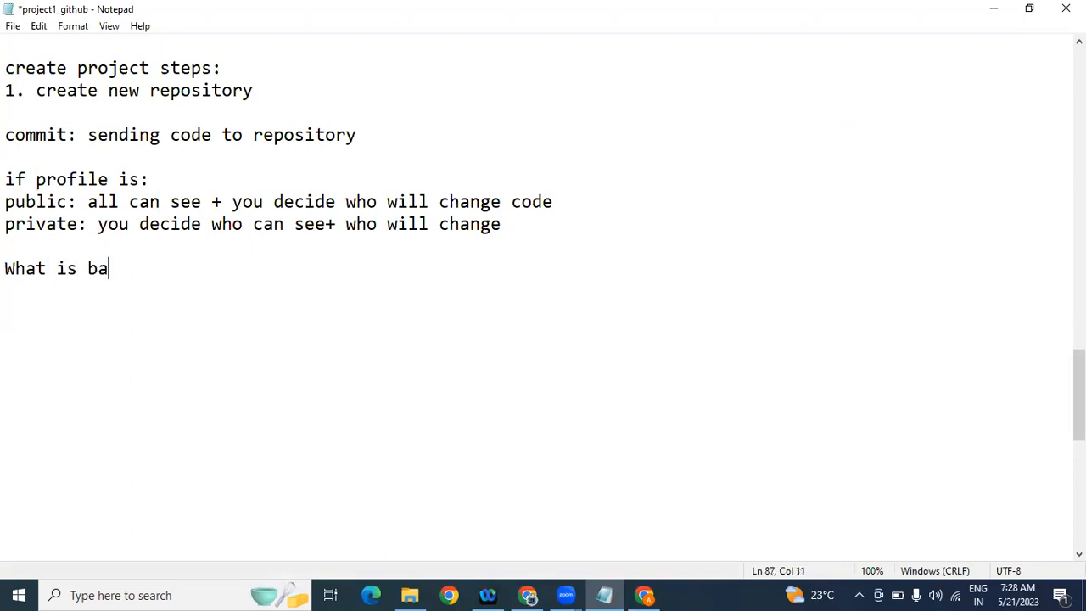
key("BackSpace")
type("ranch?")
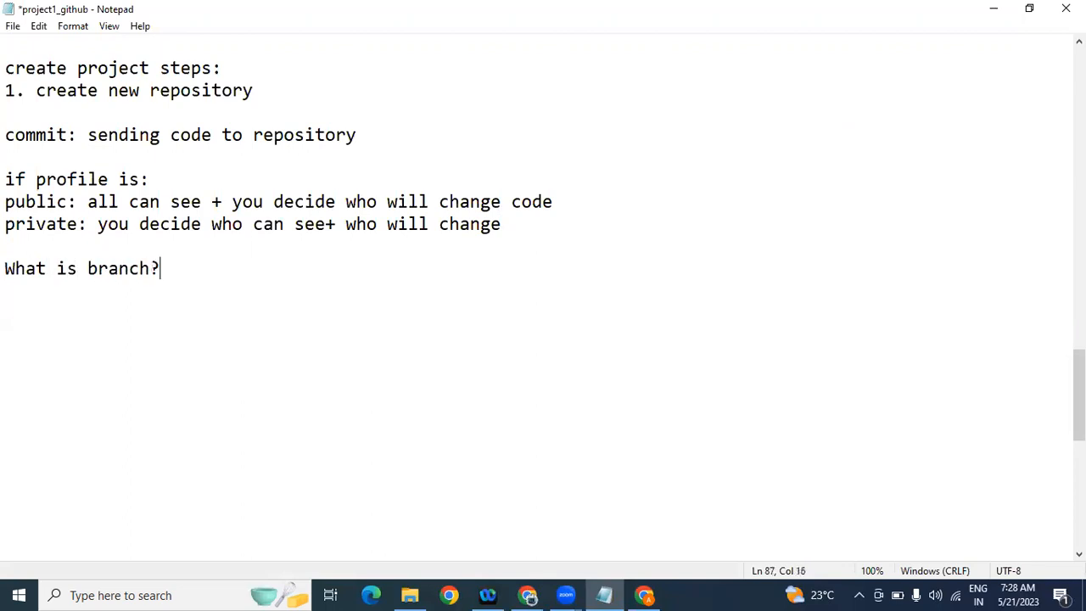
key("Return")
type("version")
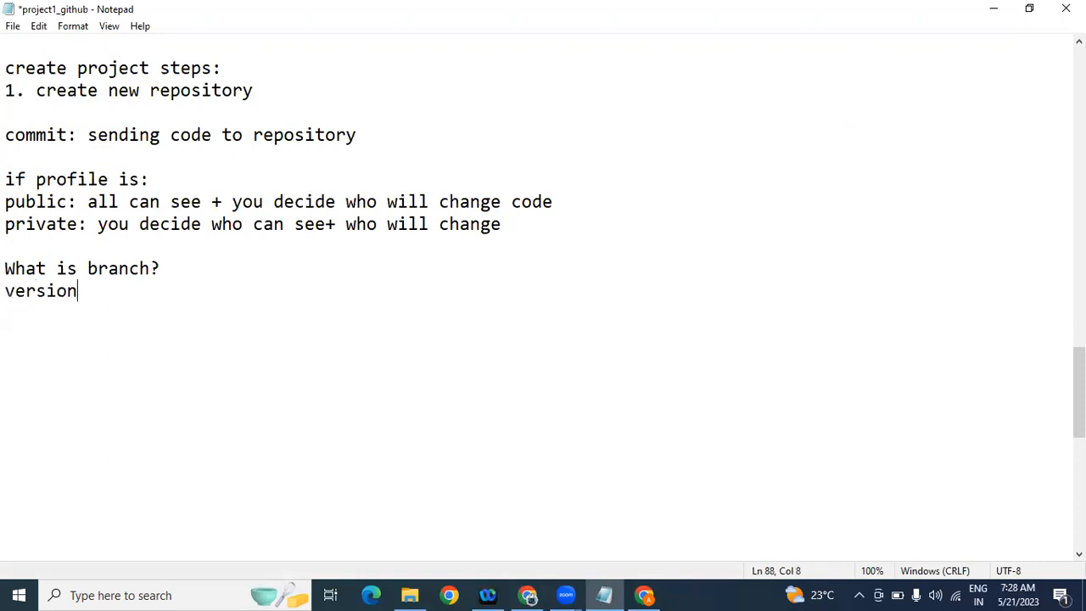
type("s")
key("Left")
key("Left")
key("Left")
key("Left")
key("Left")
key("Left")
key("Left")
key("Left")
type("maintain")
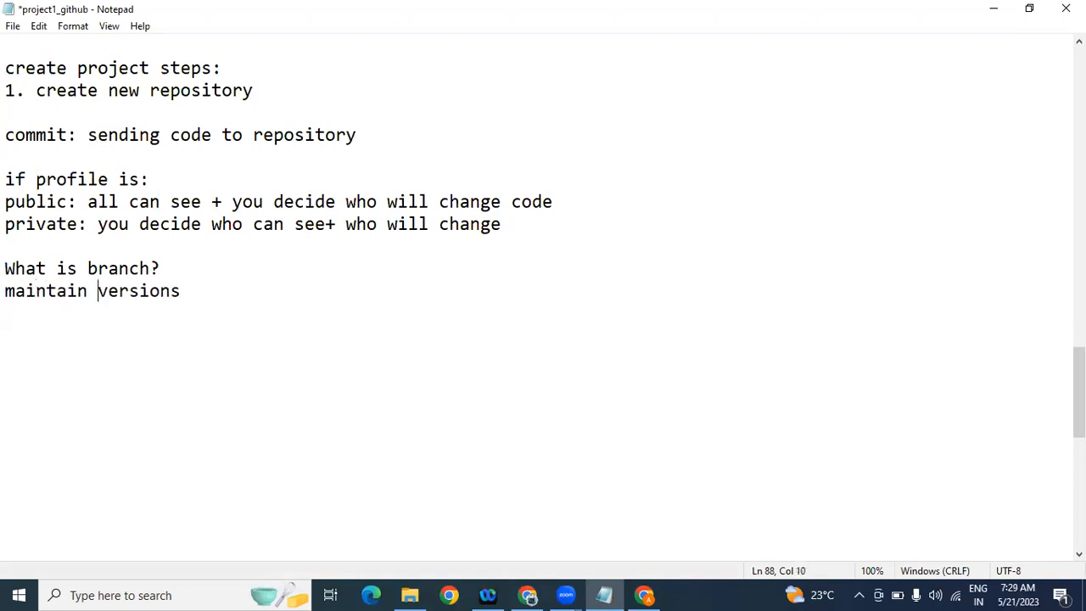
left_click(368, 300)
key("Return")
Step: Return to the GitHub New repository tab, review the public-repository notice, and scroll to Create repository
left_click(530, 595)
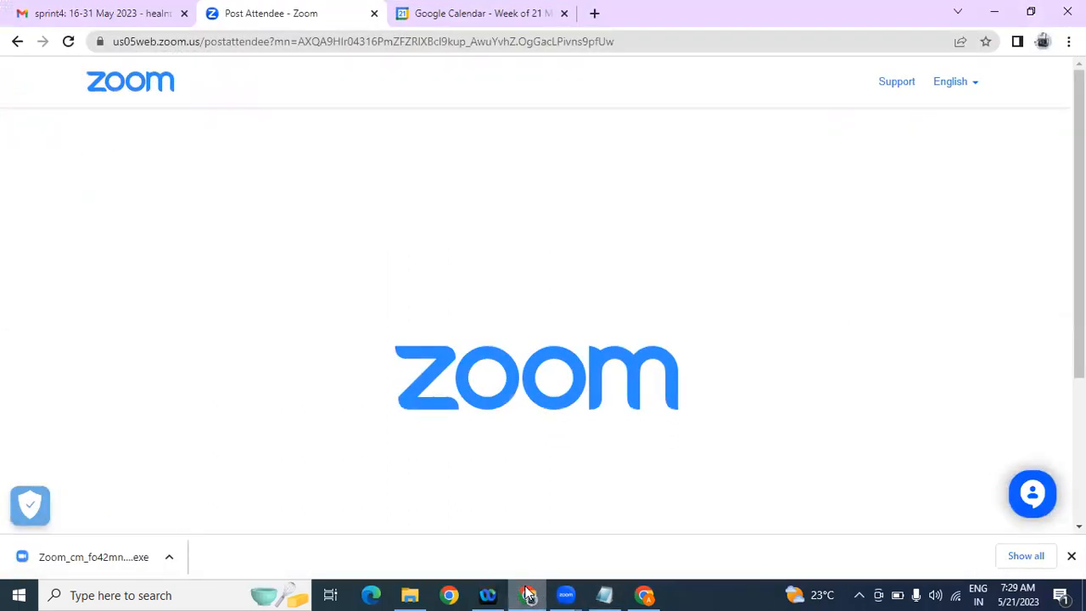
left_click(645, 595)
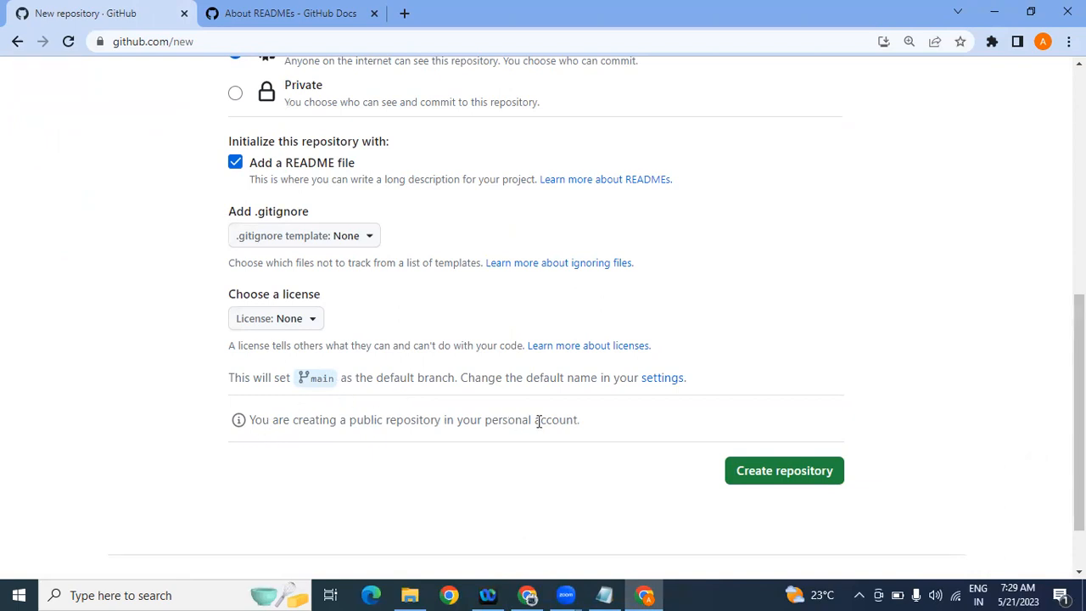
left_click_drag(277, 429, 364, 429)
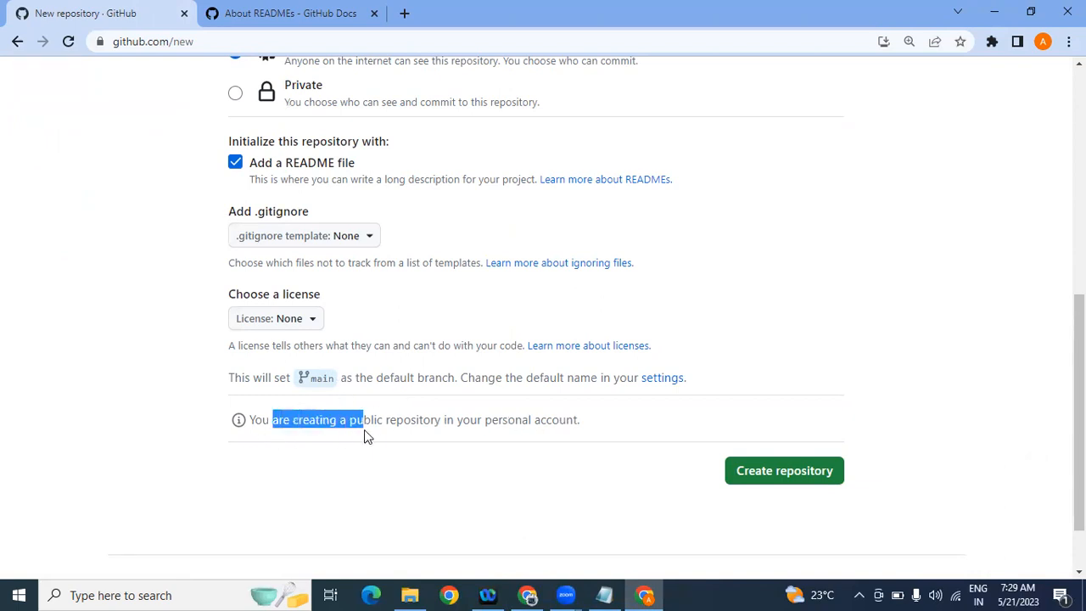
left_click(457, 419)
left_click_drag(457, 419, 582, 425)
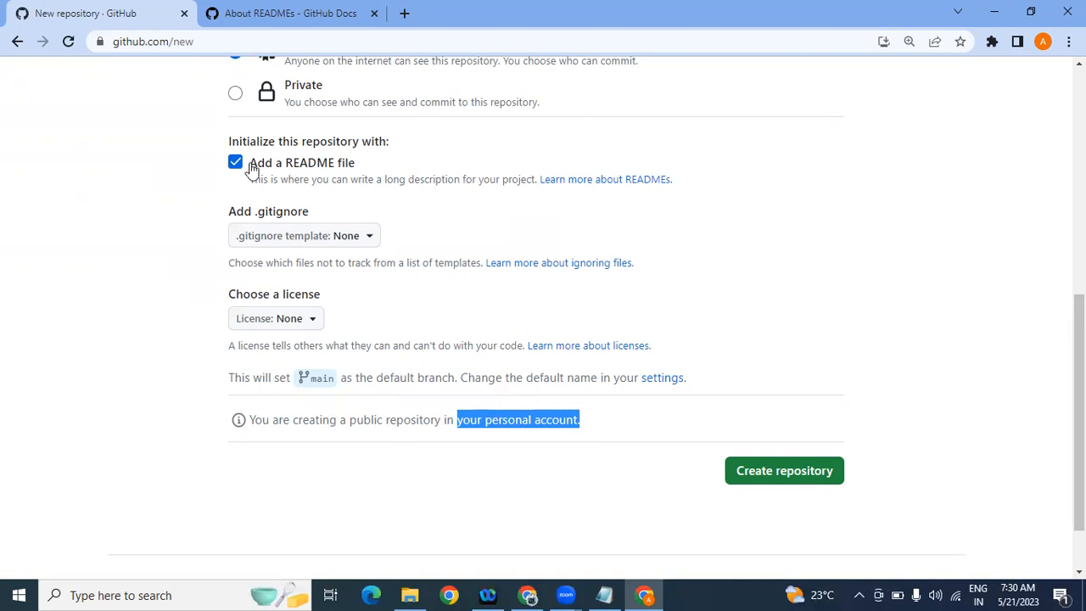
left_click_drag(202, 41, 113, 41)
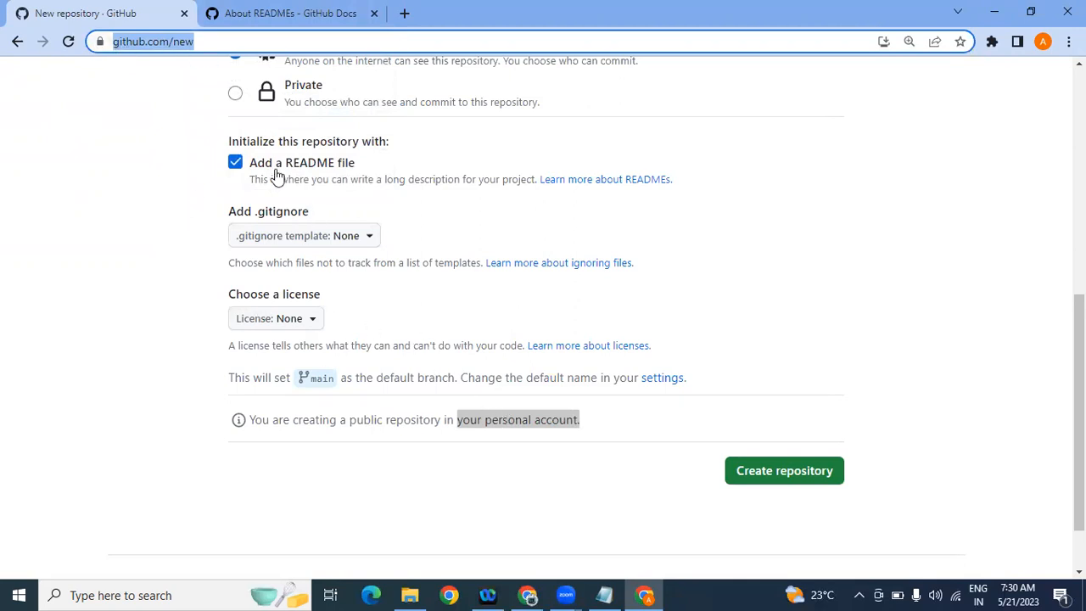
left_click_drag(474, 417, 556, 424)
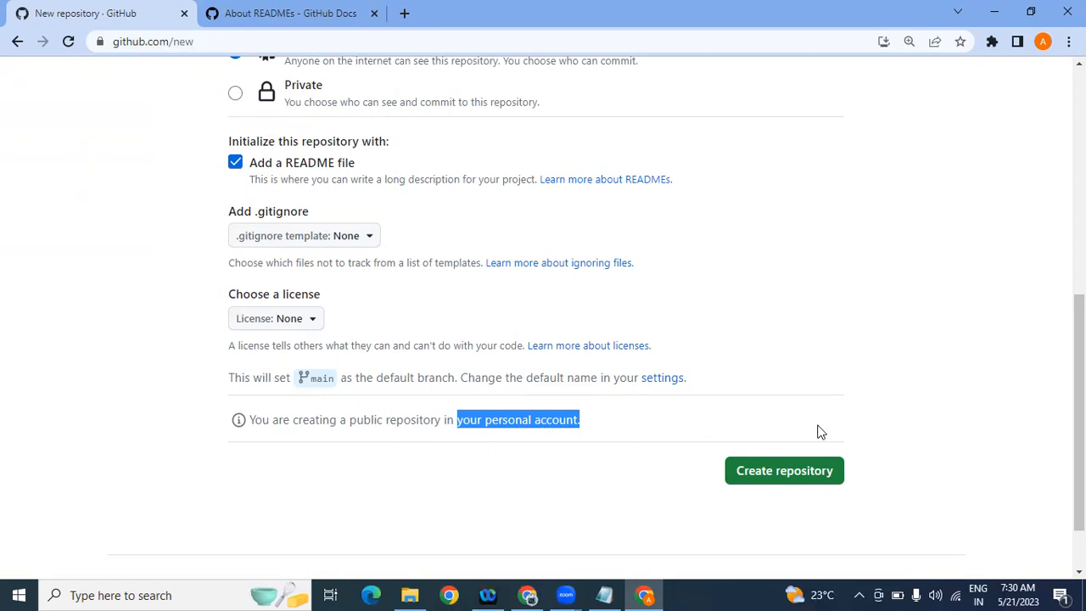
scroll(816, 429, "down", 2)
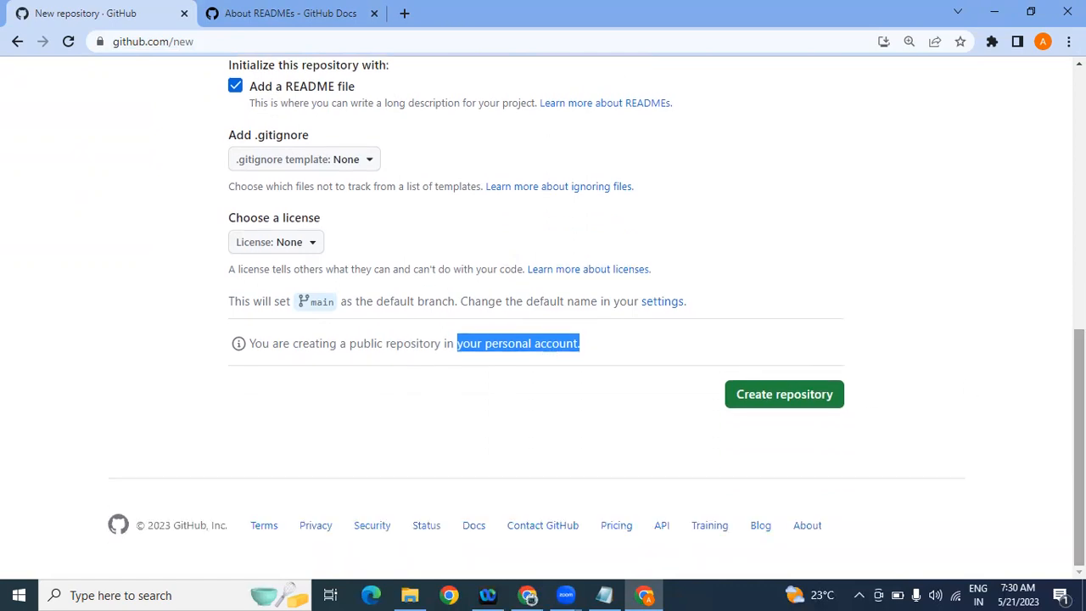
Step: Create GitHubDemoRepository and review its README showing the repository description
left_click(806, 402)
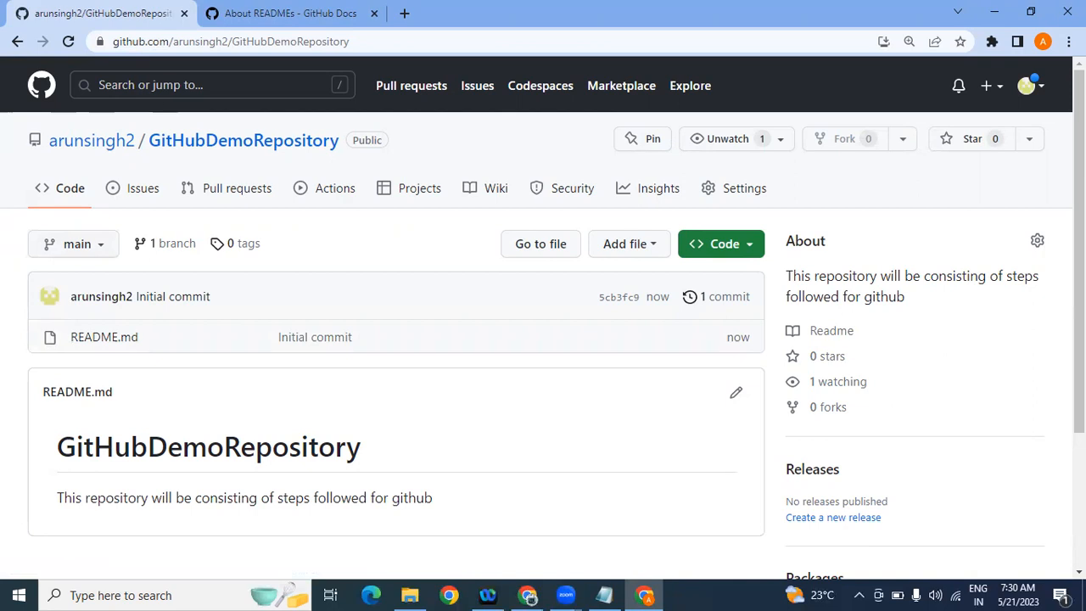
mouse_move(1079, 212)
left_mouse_down()
mouse_move(1080, 345)
mouse_move(1079, 211)
left_mouse_up()
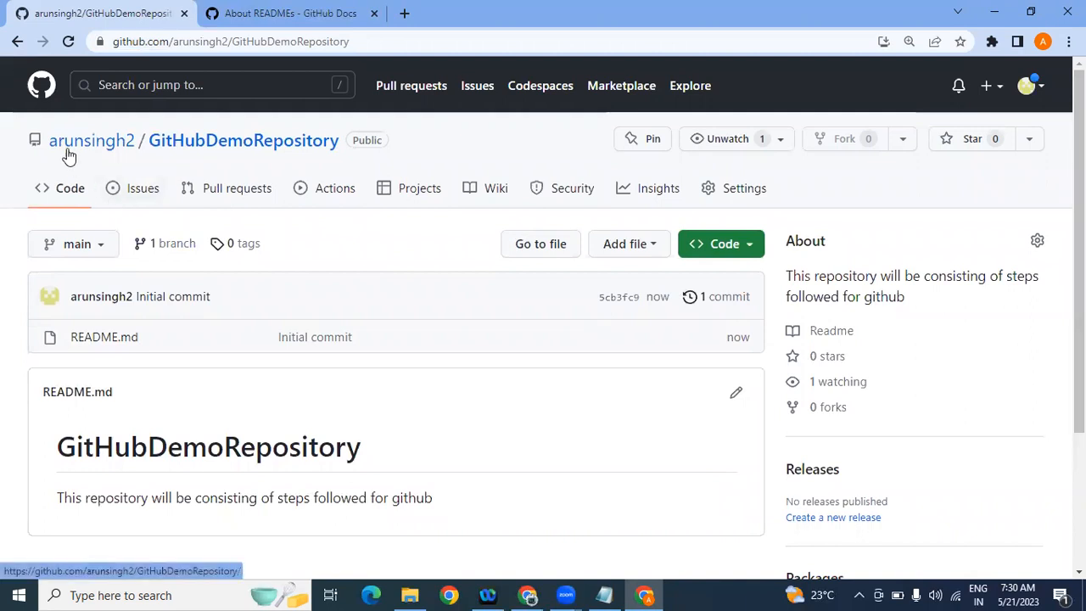
mouse_move(80, 149)
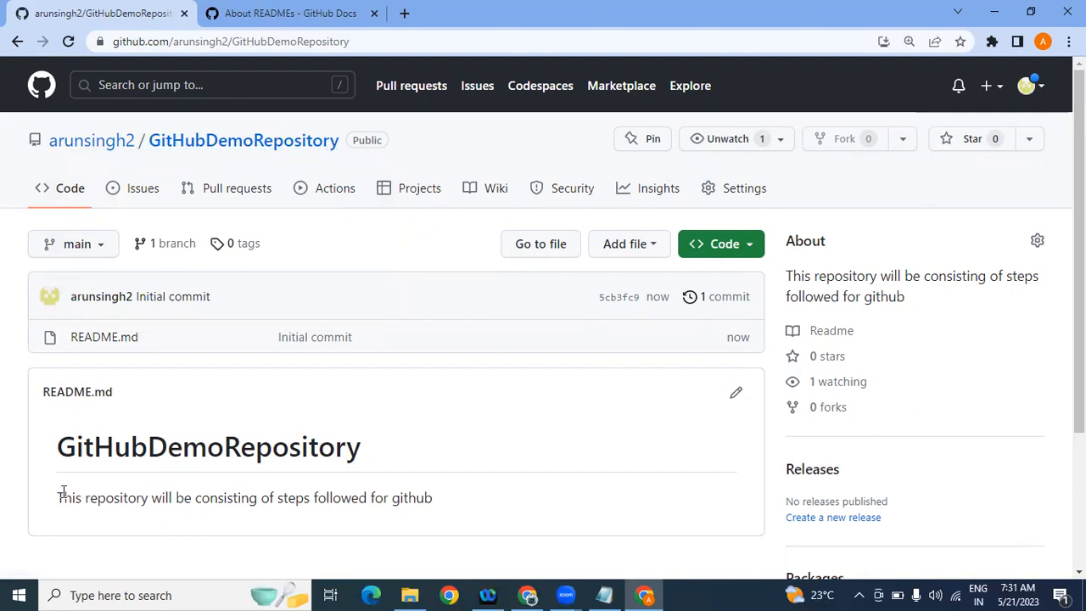
left_click_drag(59, 497, 440, 530)
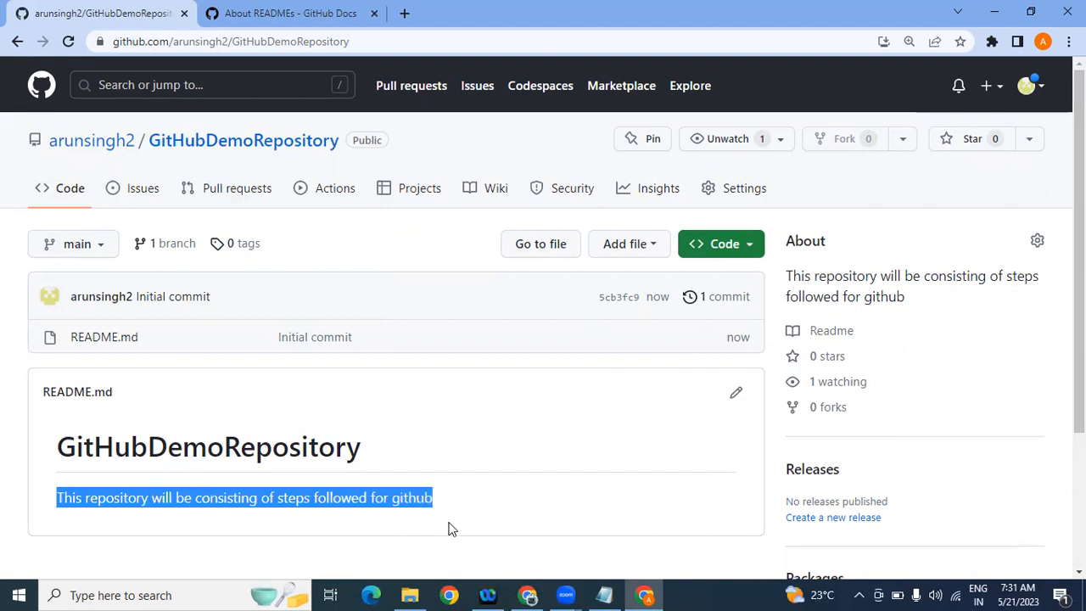
mouse_move(1080, 374)
left_mouse_down()
mouse_move(1079, 459)
mouse_move(1080, 374)
left_mouse_up()
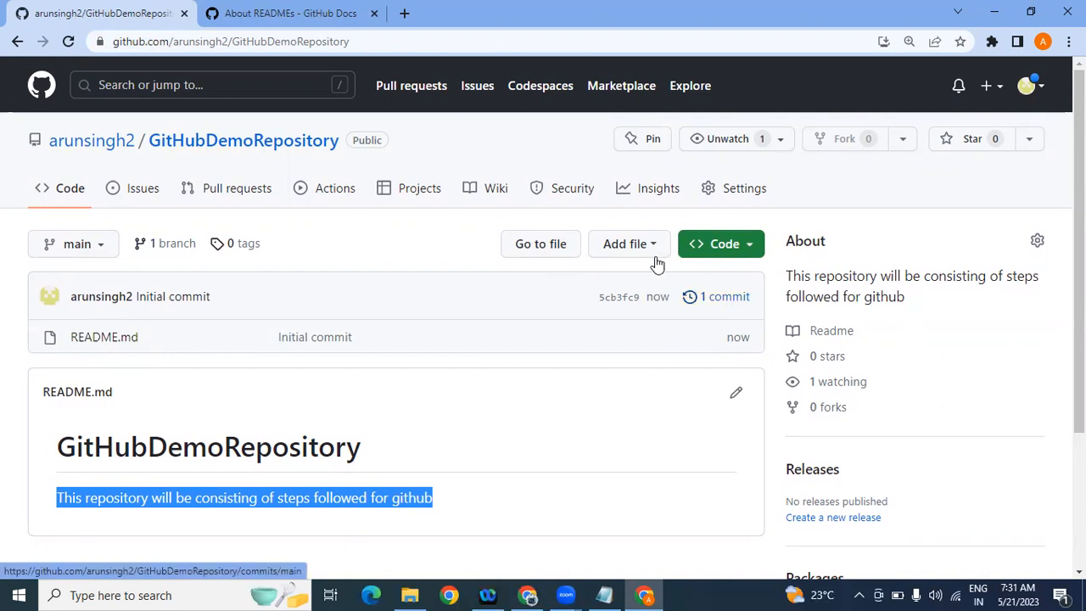
Step: Open '1 commit' and then the Initial commit 5cb3fc9 to view its README.md additions
left_click(735, 307)
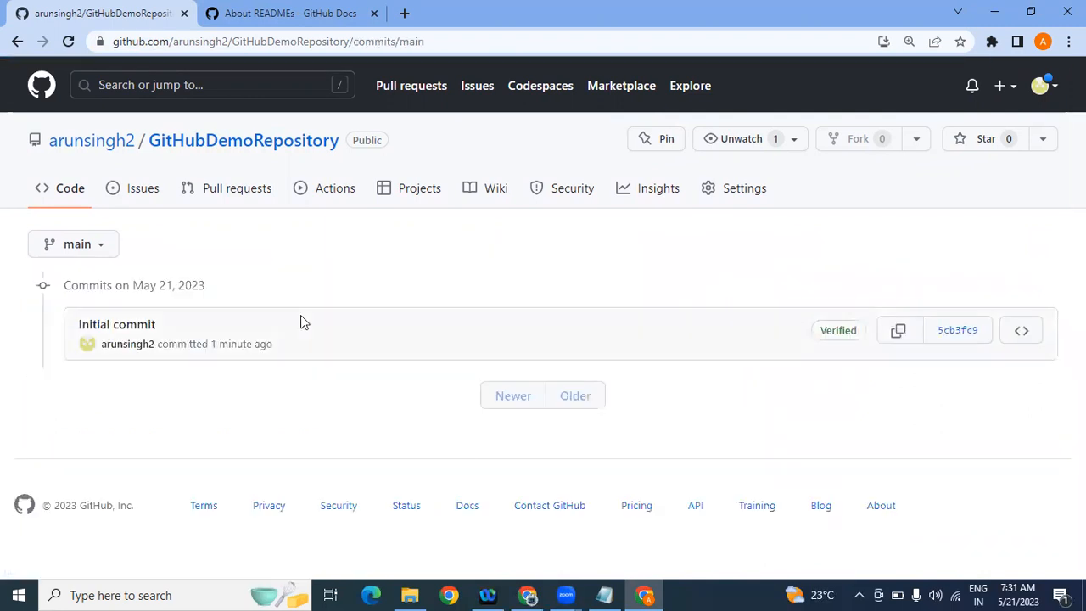
left_click(116, 327)
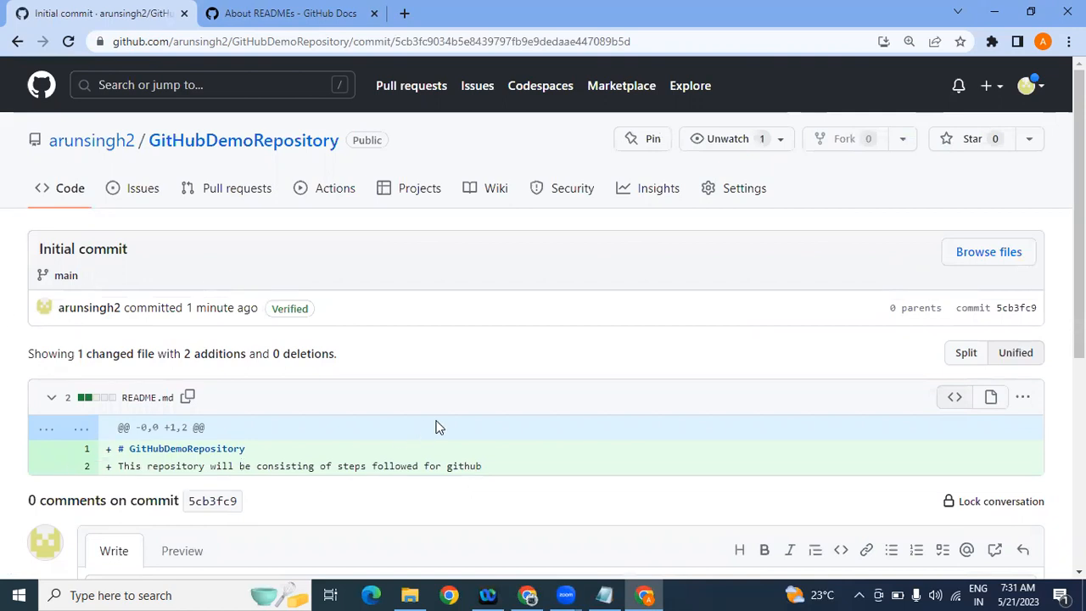
double_click(1023, 308)
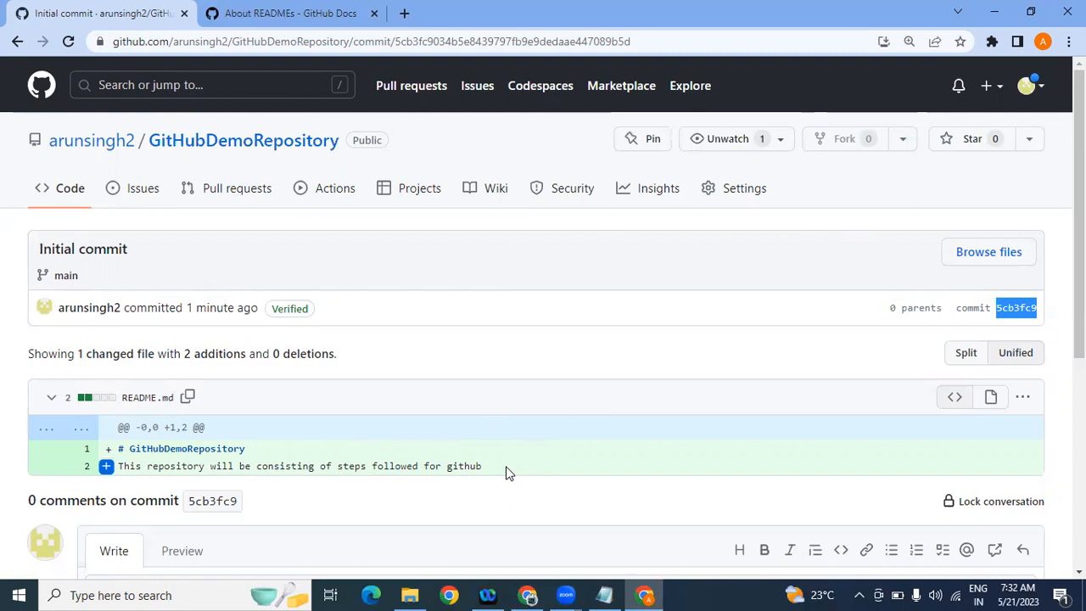
left_click_drag(505, 466, 409, 452)
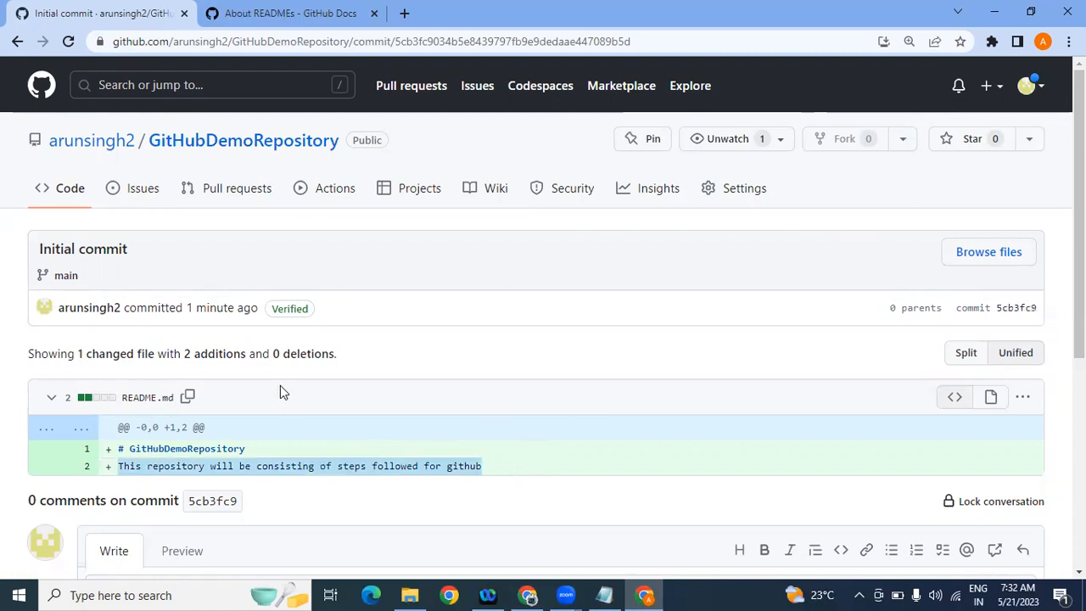
left_click_drag(151, 243, 34, 245)
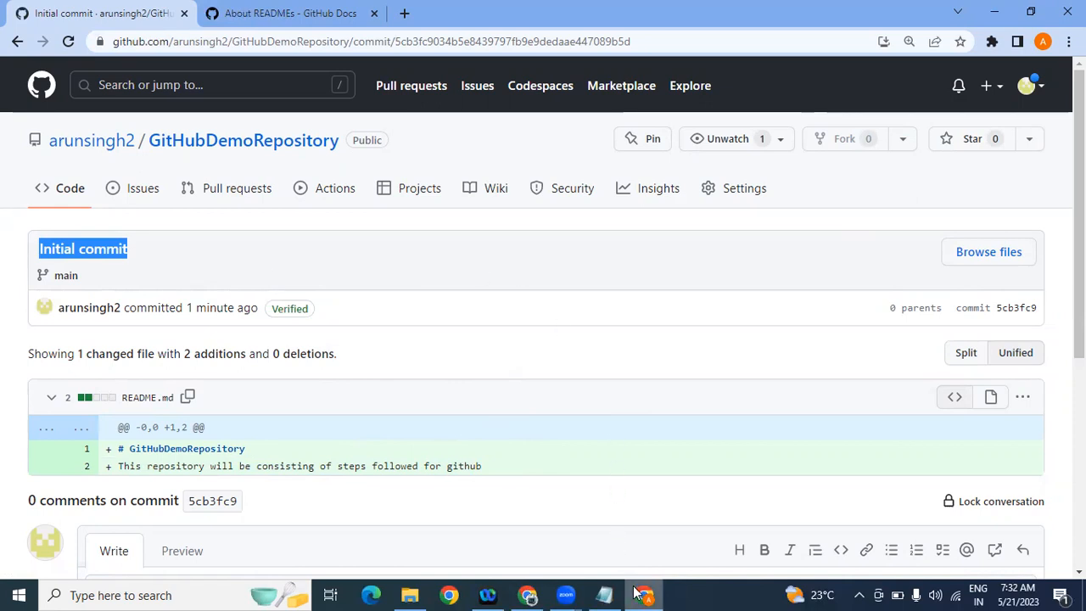
Step: Add a note that a commit is an identification for pushing code each time
left_click(601, 593)
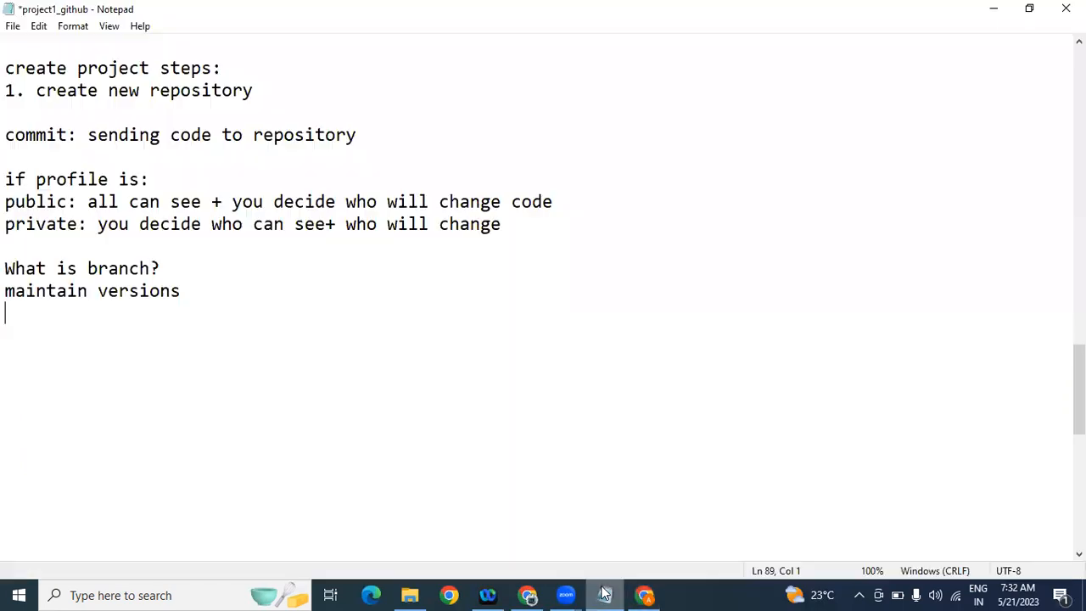
type("co")
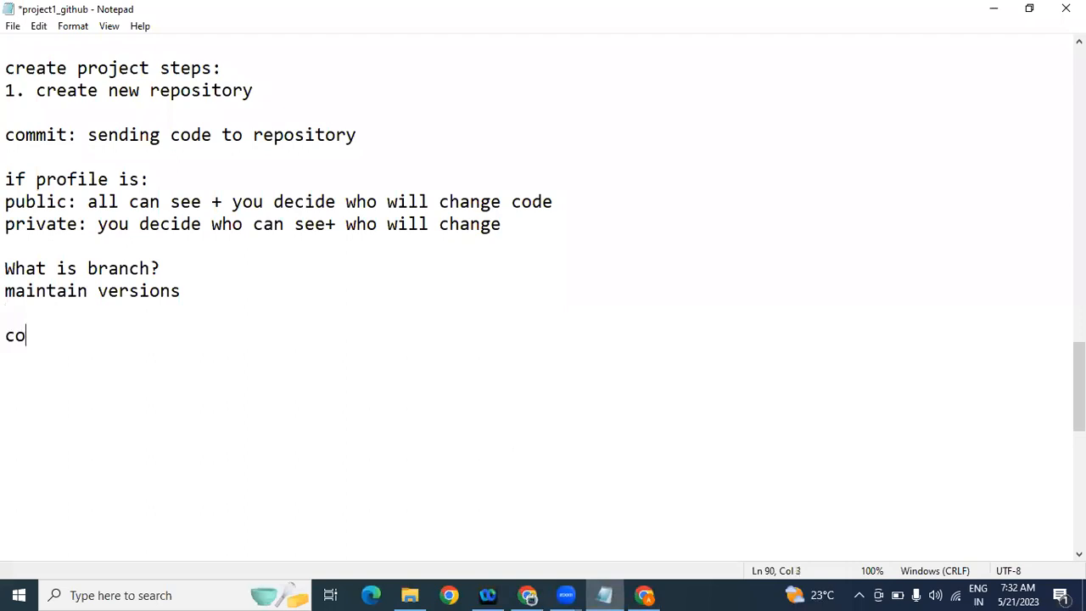
type("mmit: pu")
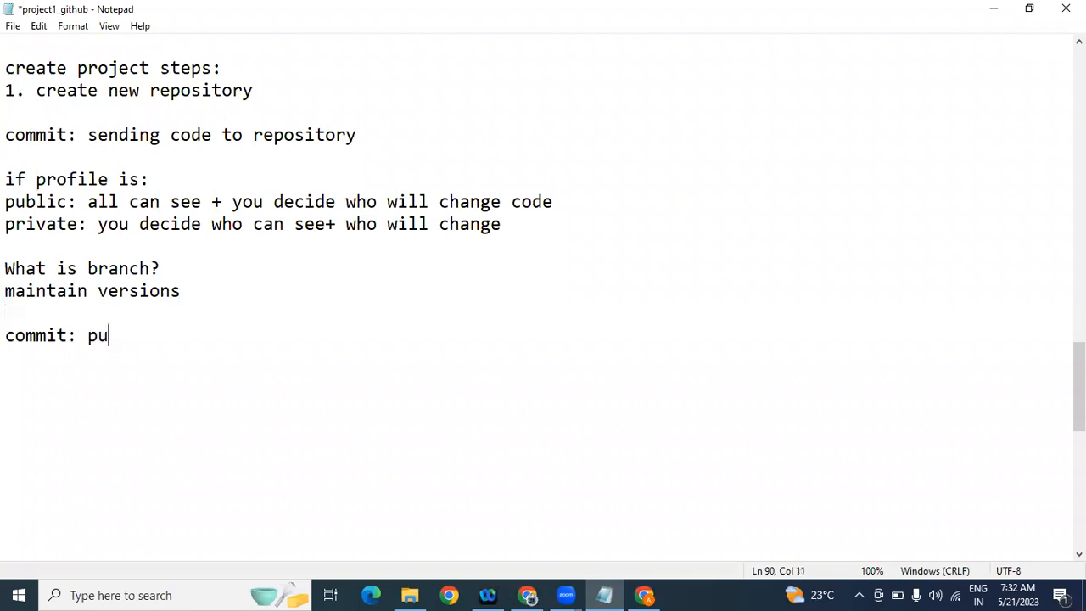
key("BackSpace")
key("BackSpace")
type("identi")
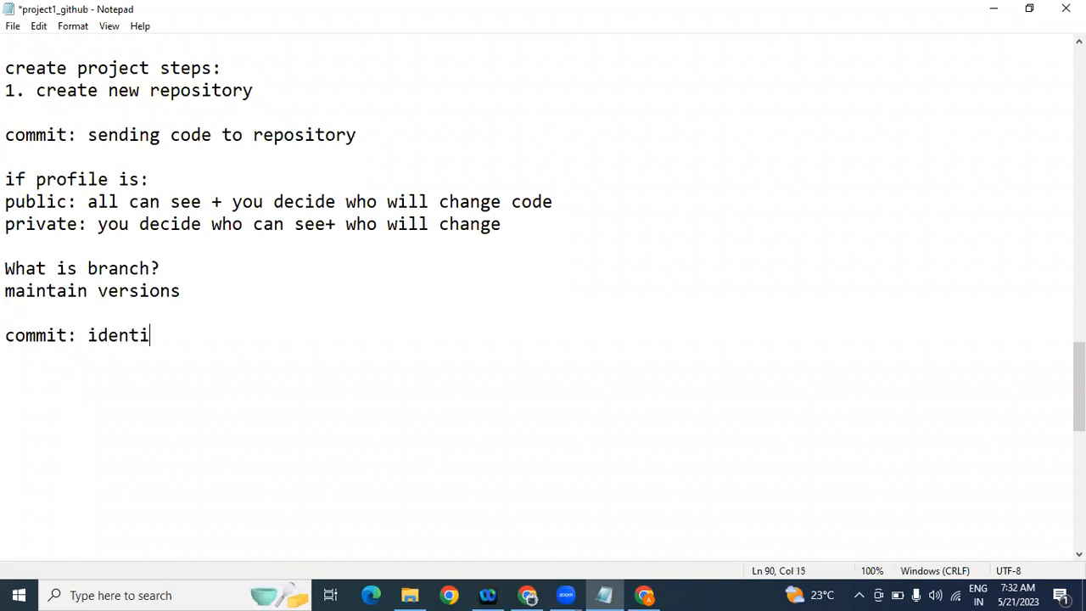
type("fication,")
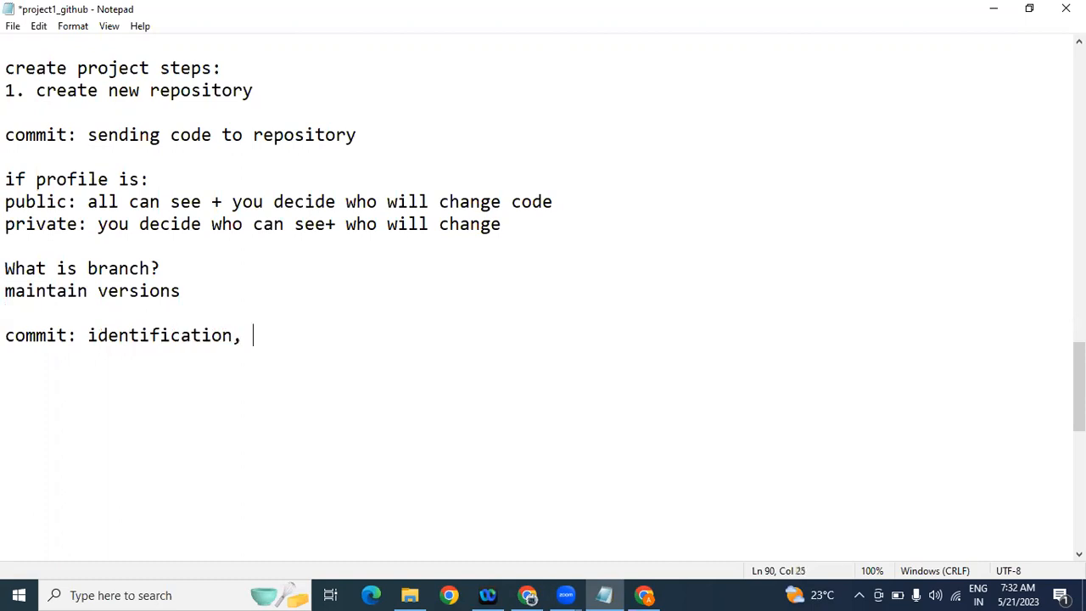
key("BackSpace")
key("BackSpace")
type("for pushing code ")
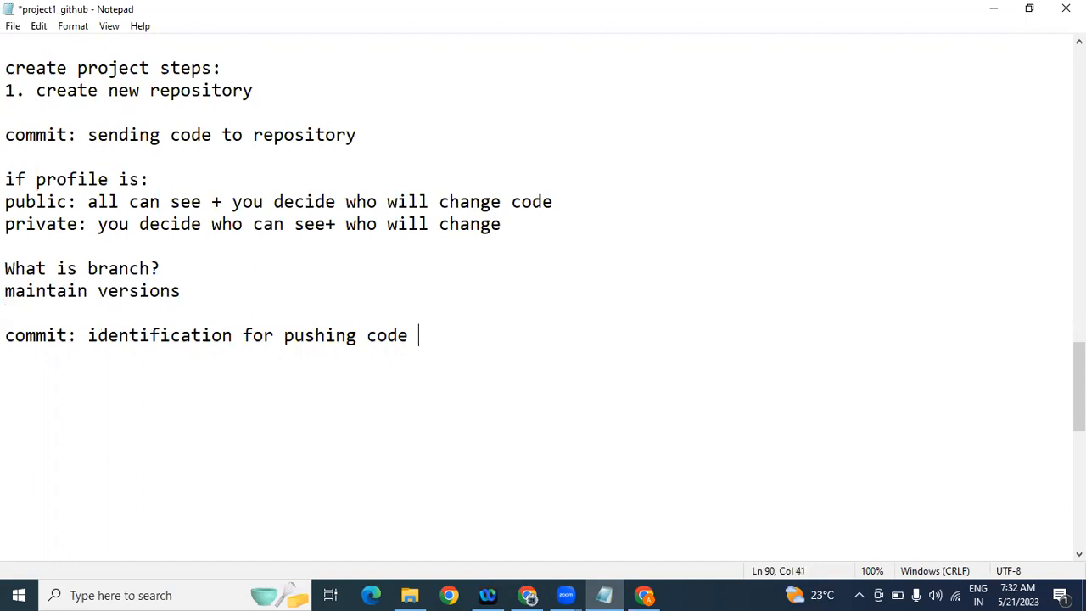
type("each time")
key("Return")
key("Return")
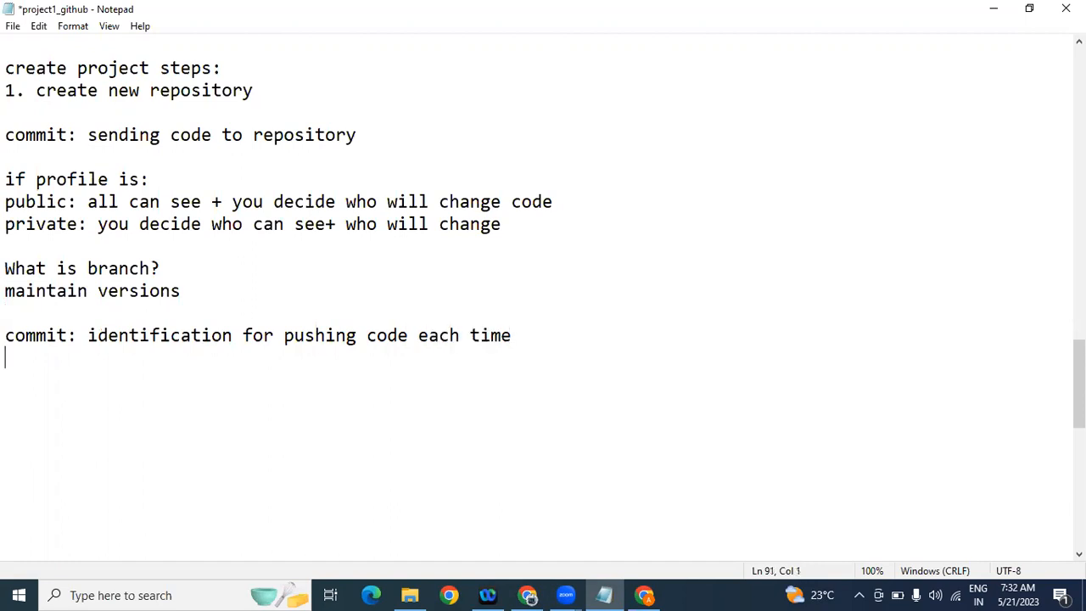
Step: Add 'commit:' followed by 'commit id, username(whoever is committing), timing,' and switch to Chrome
type("commit")
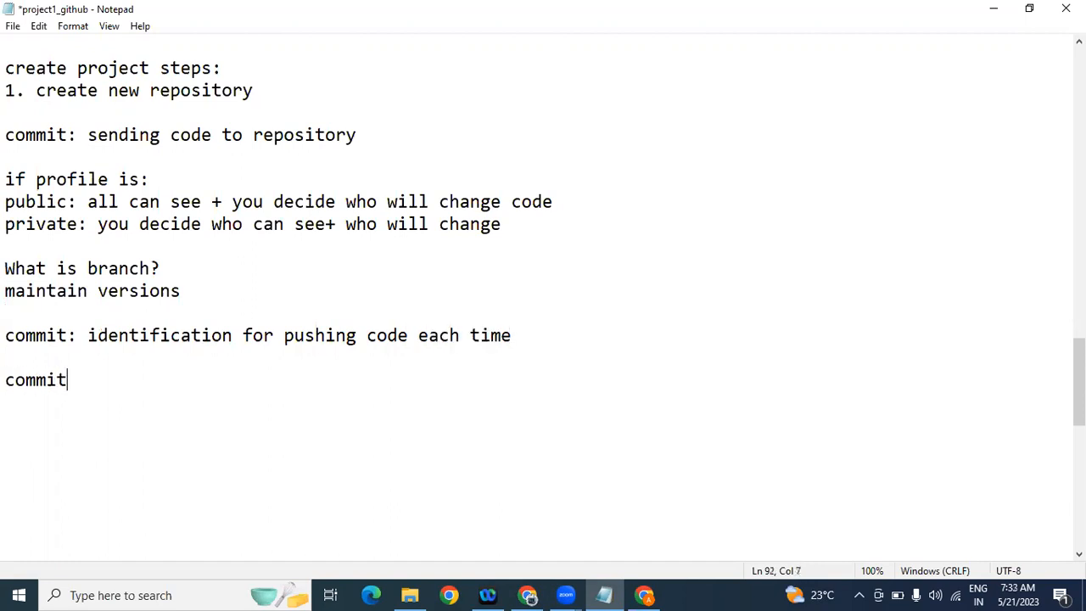
type(":")
key("Return")
type("commit")
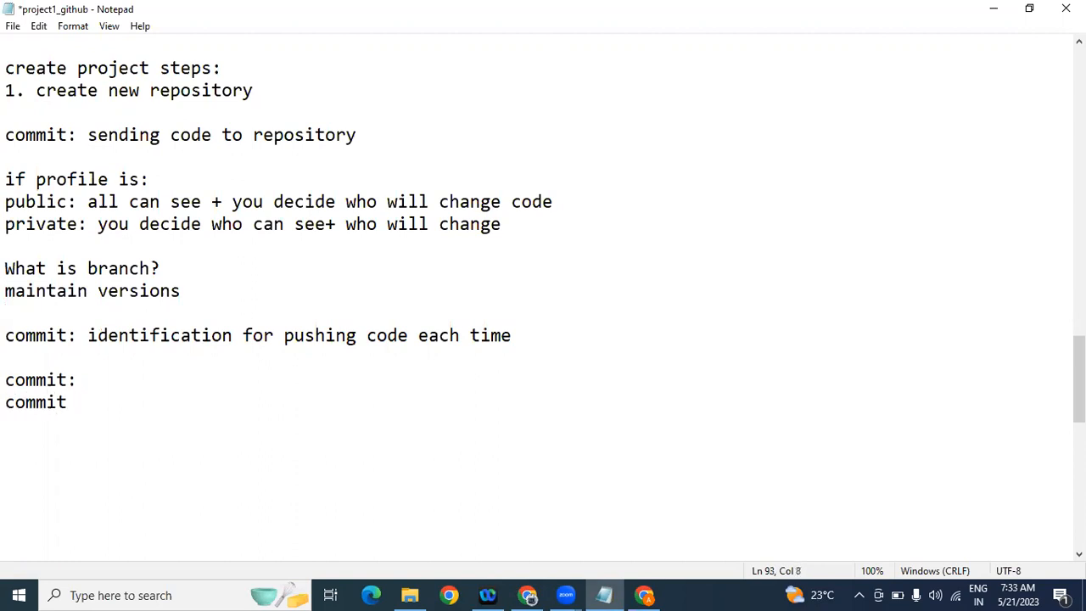
type("  id, userna")
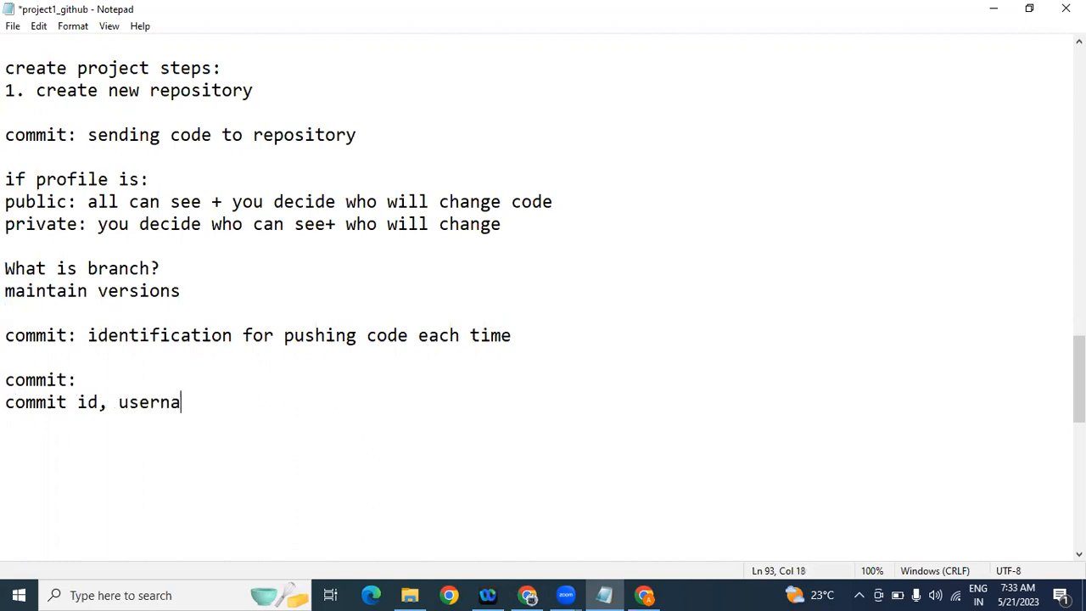
type("me(whoever is committing)")
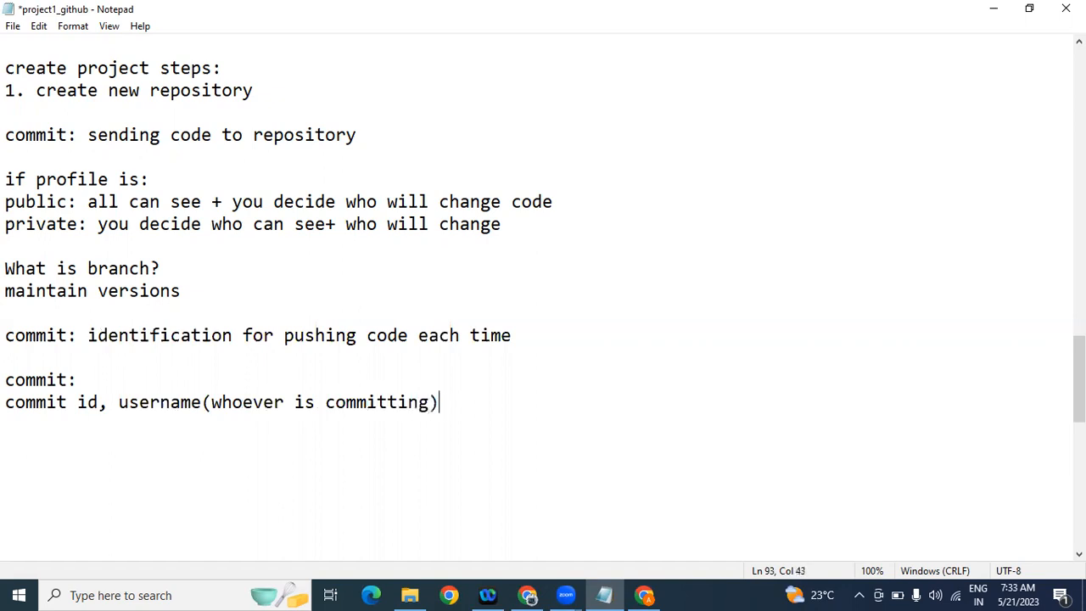
type(", timint")
type(",")
key("BackSpace")
key("BackSpace")
type("g,")
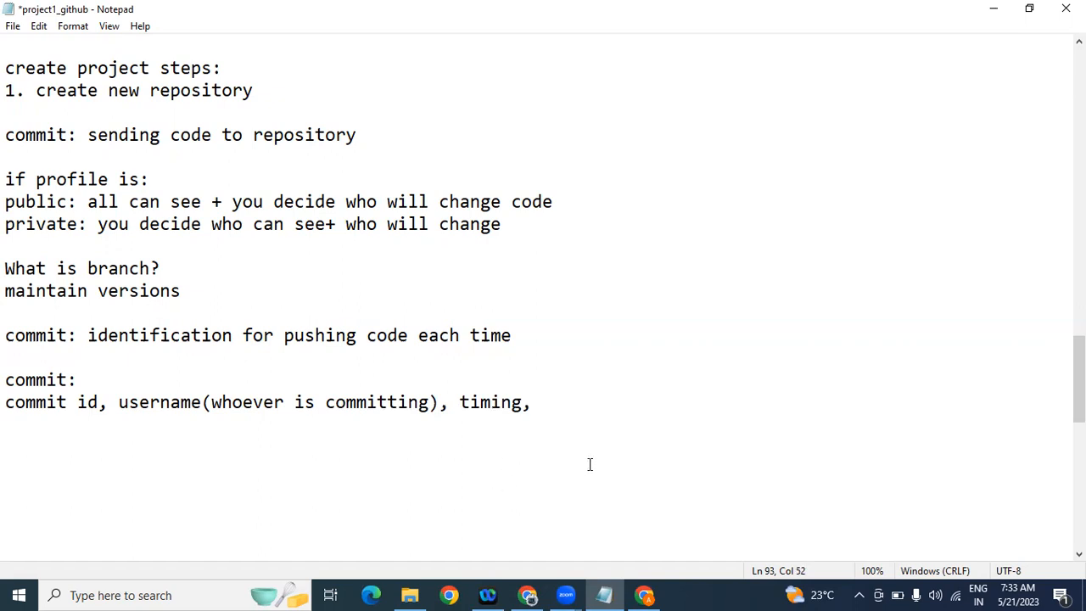
left_click(528, 595)
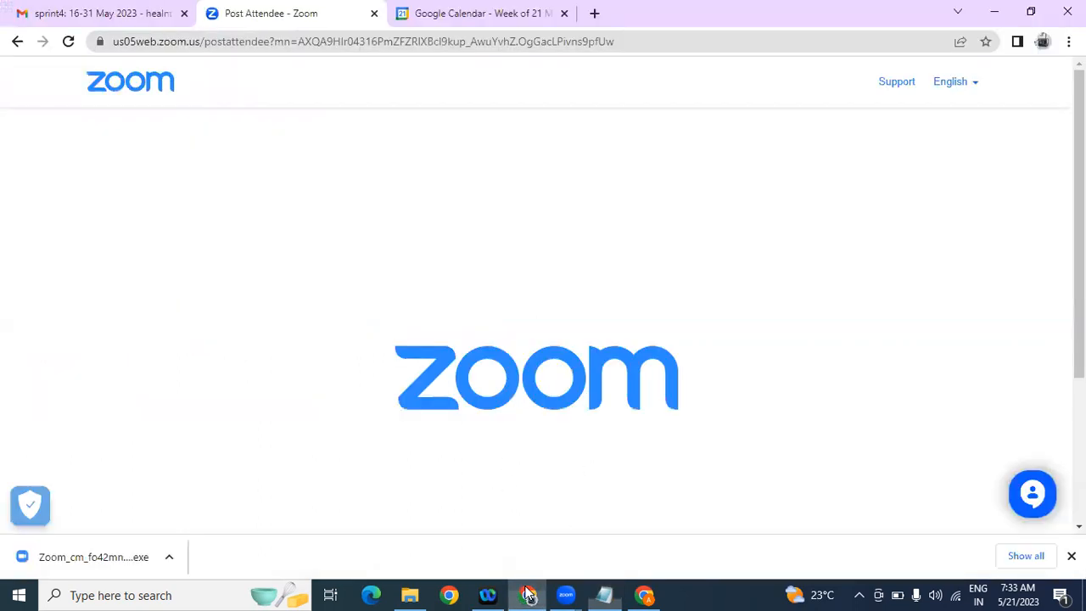
Step: Bring the Initial commit page forward and highlight its commit time and two added README lines
left_click(645, 595)
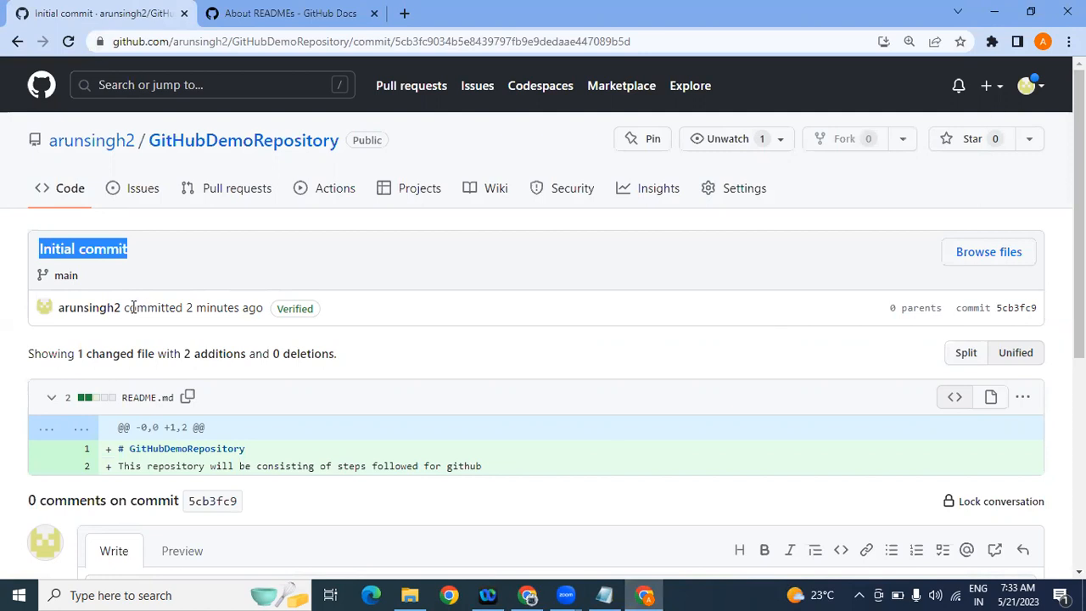
left_click_drag(126, 307, 262, 310)
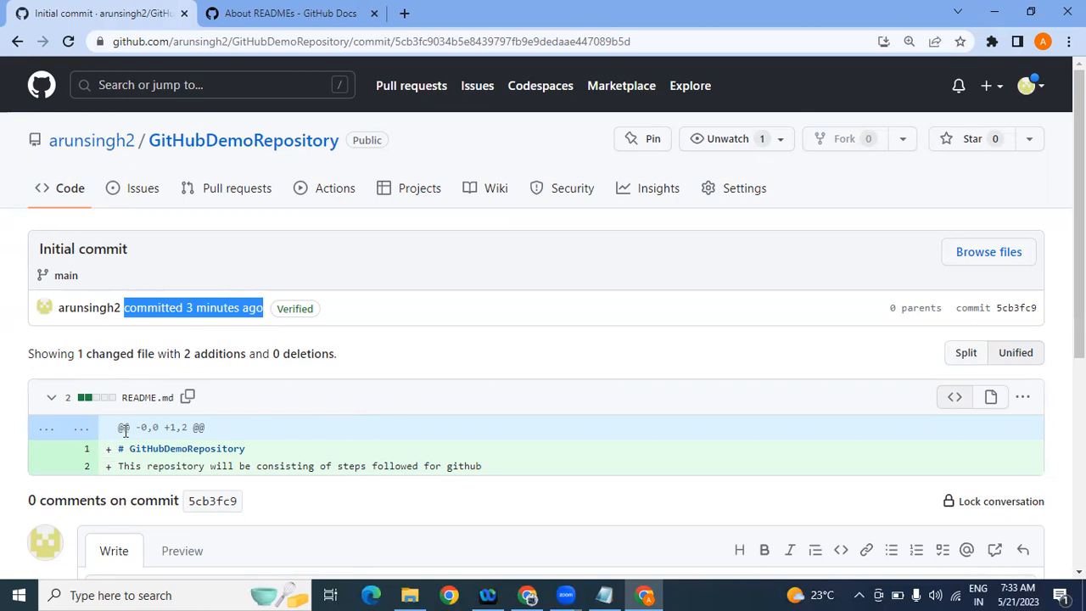
left_click_drag(519, 472, 133, 427)
left_click(593, 468)
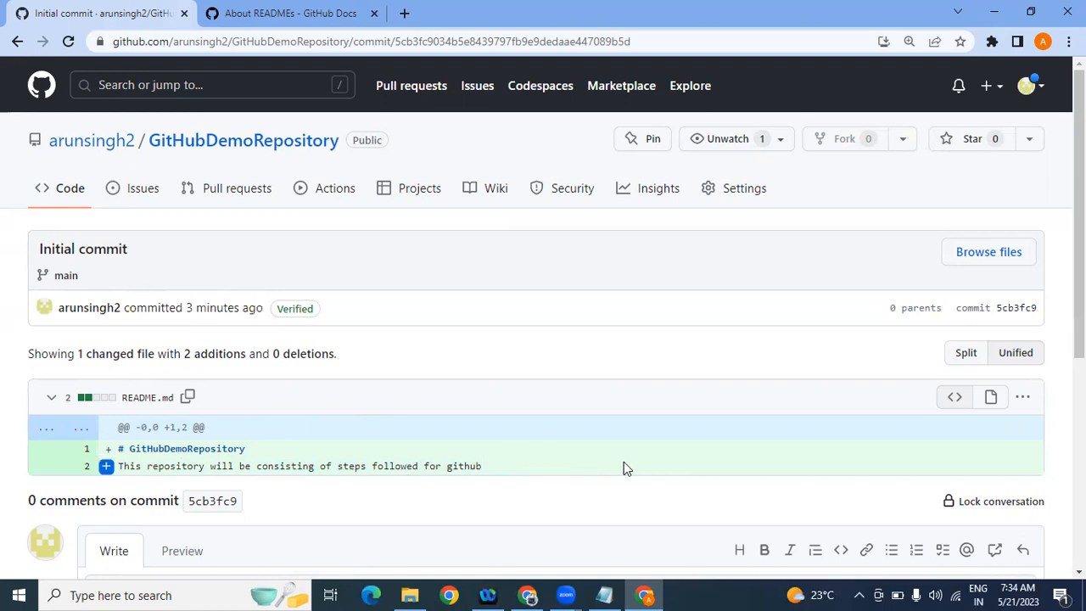
Step: Add the notes 'red: line get deleted' and 'green: line get added' on new lines
left_click(605, 594)
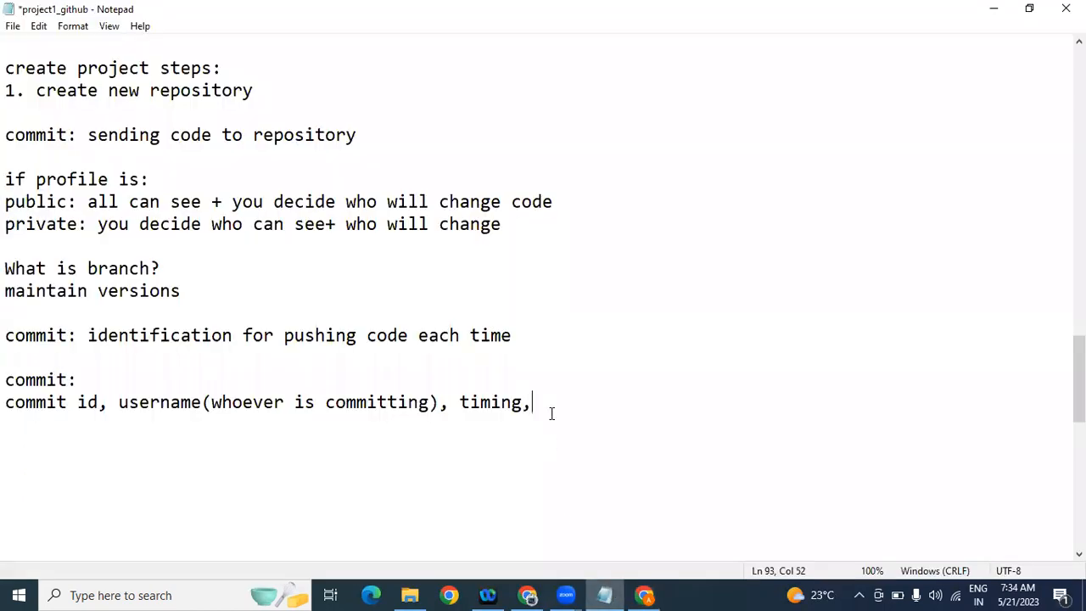
key("Return")
key("Return")
type("red:")
type("fil")
key("BackSpace")
key("BackSpace")
key("BackSpace")
type("line get deleted")
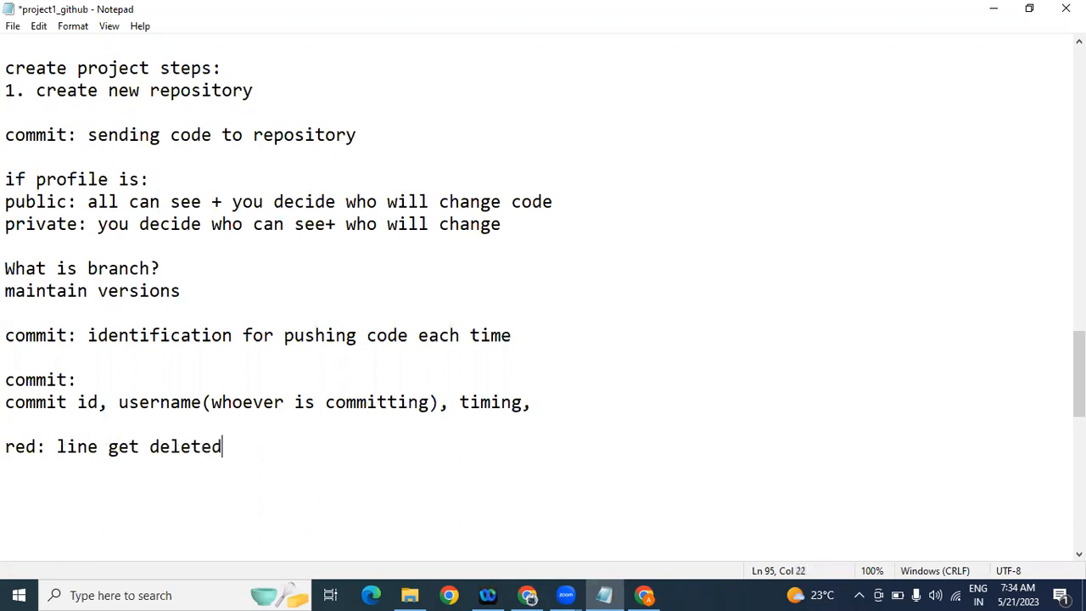
key("Return")
type("green: line get")
key("BackSpace")
type("et added")
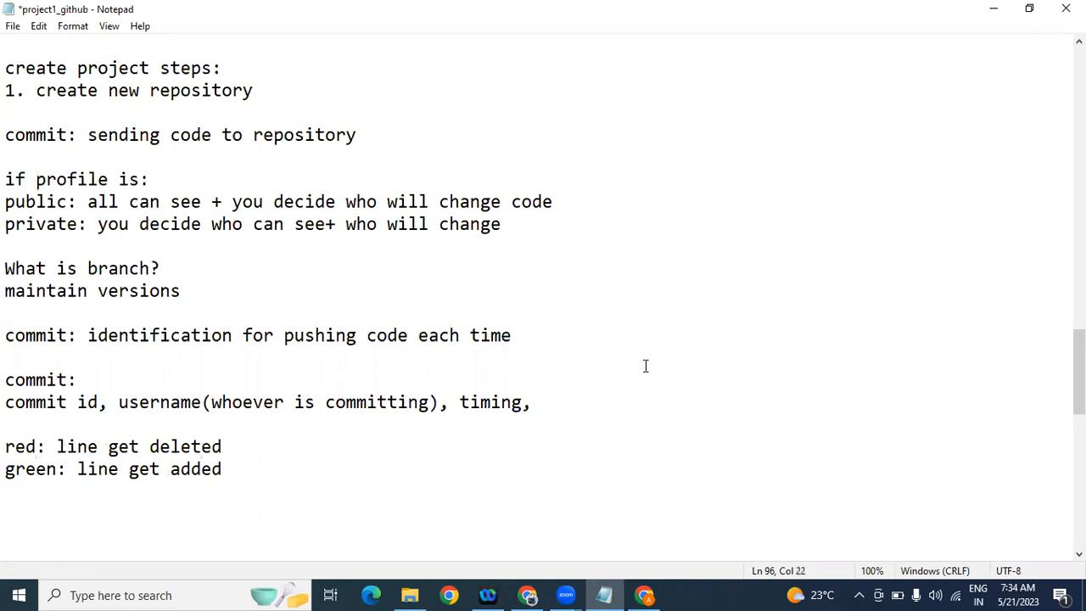
Step: Append 'line numbers' after 'timing,' in the commit details line
left_click(587, 390)
double_click(587, 390)
left_click(588, 391)
type("line")
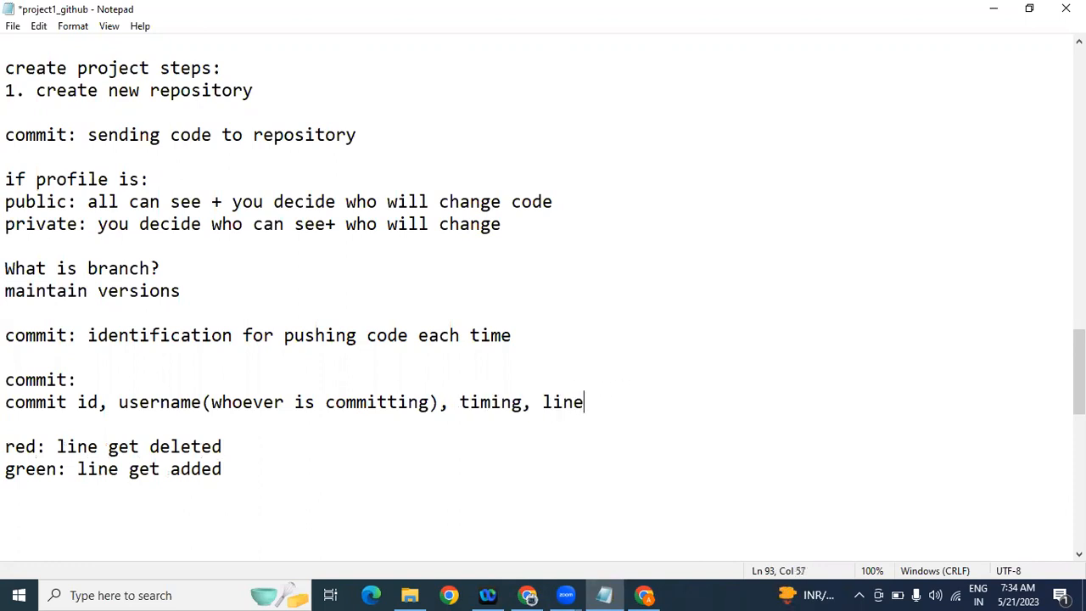
type(" numbers")
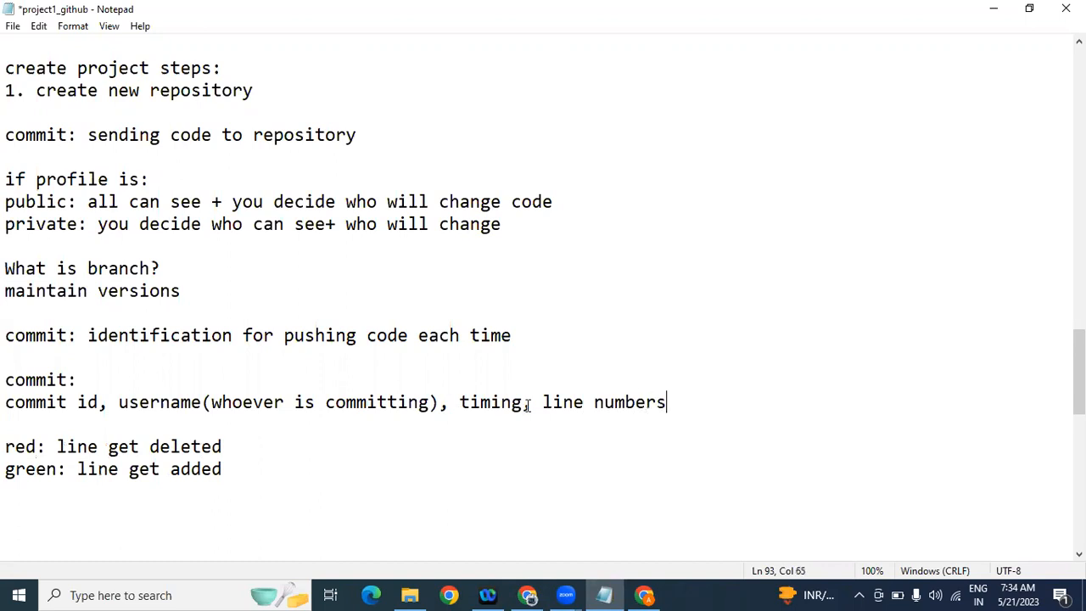
Step: Highlight commit hash 5cb3fc9 on the Initial commit page and look over the commit
left_click(645, 595)
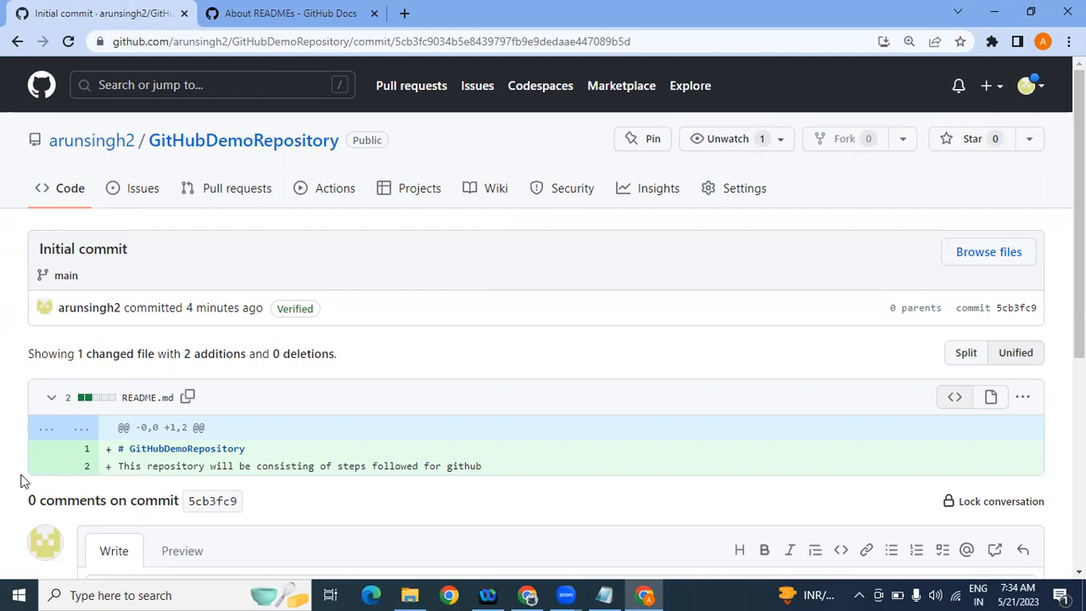
double_click(1009, 307)
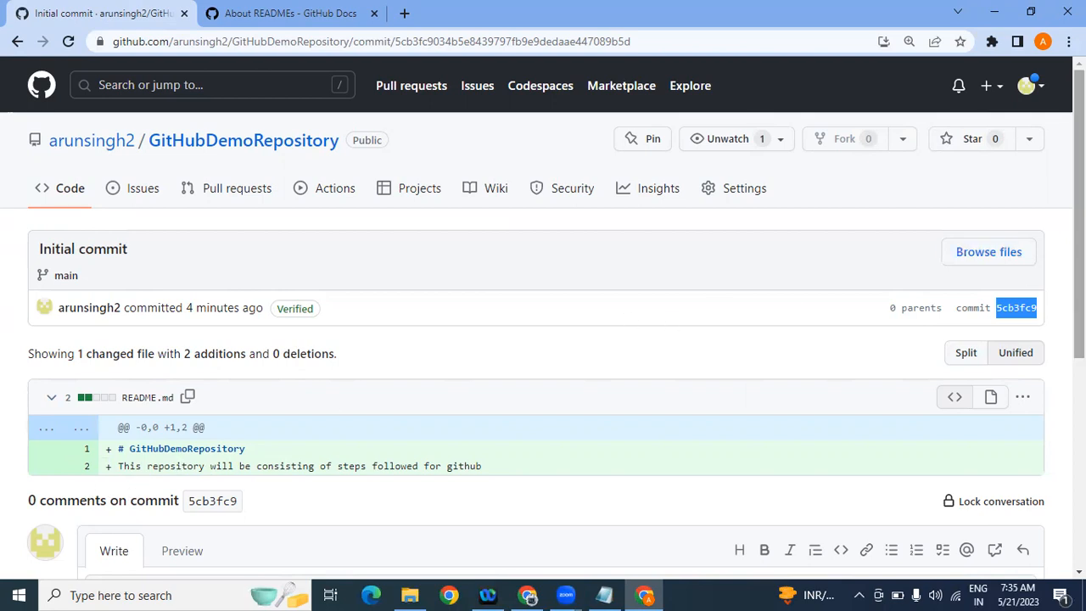
scroll(543, 319, "down", 3)
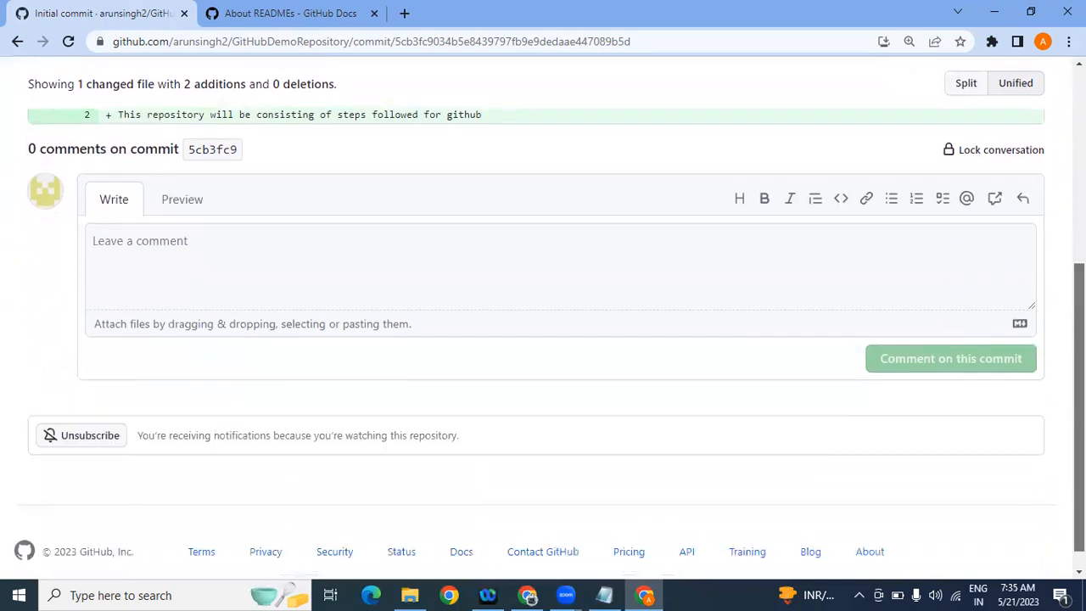
scroll(543, 319, "up", 3)
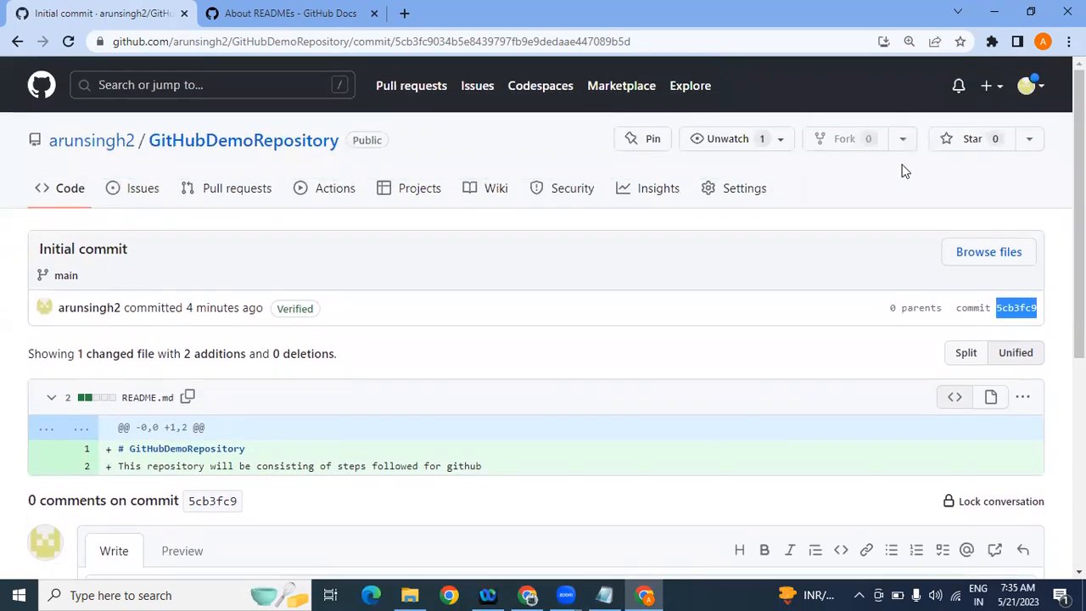
Step: Go to the GitHubDemoRepository home page, review its README and description, then return to Notepad
left_click(225, 153)
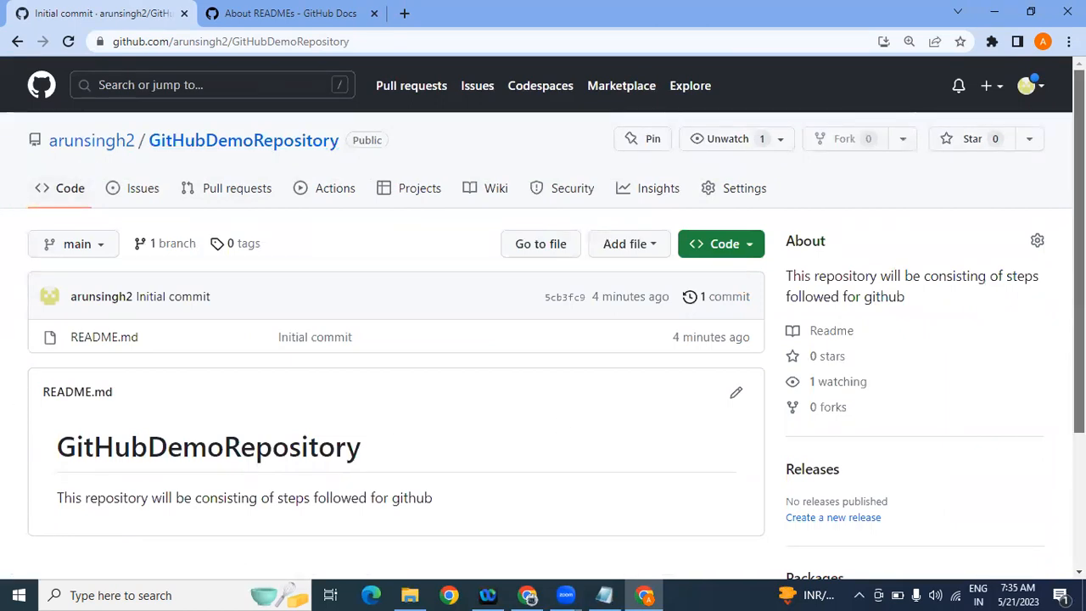
scroll(543, 340, "down", 2)
scroll(543, 340, "up", 2)
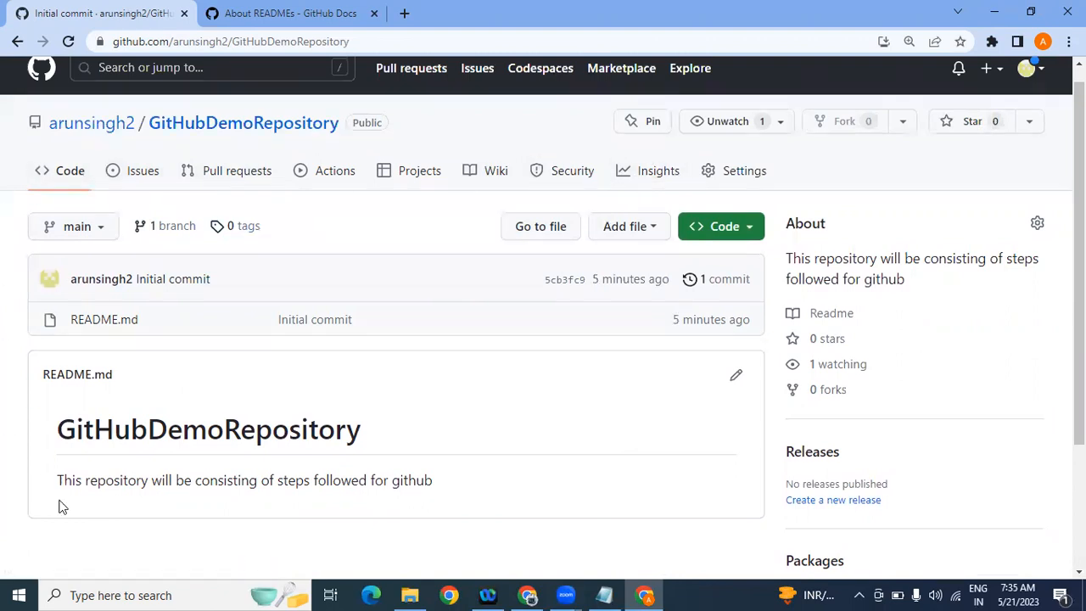
left_click(604, 593)
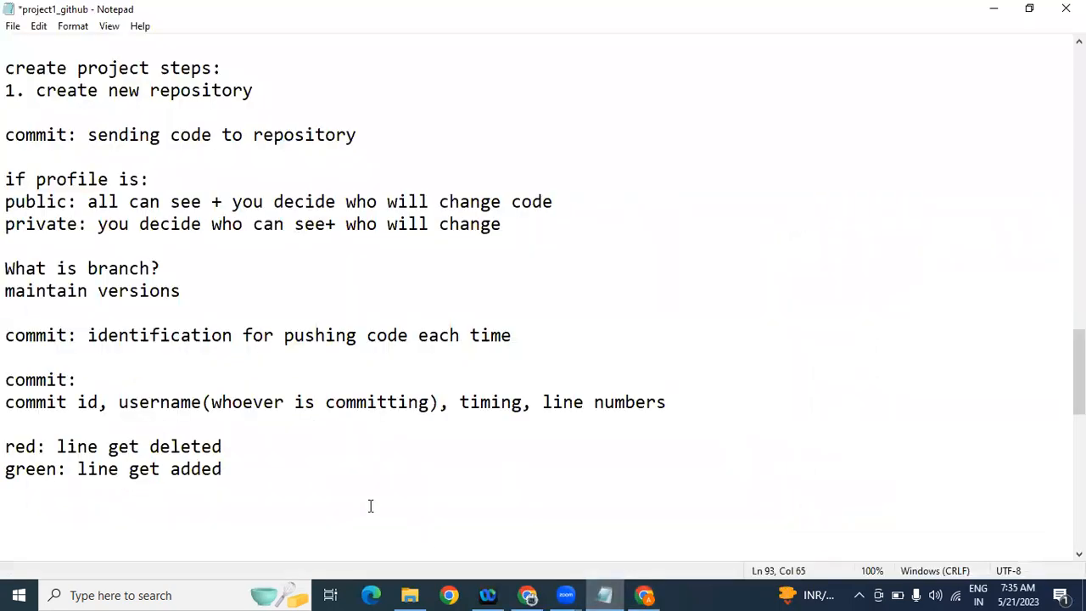
Step: Add a 'different tabs:' heading and start the tab list with 'code,'
left_click(204, 510)
type("different tabs:")
key("Return")
type("code,")
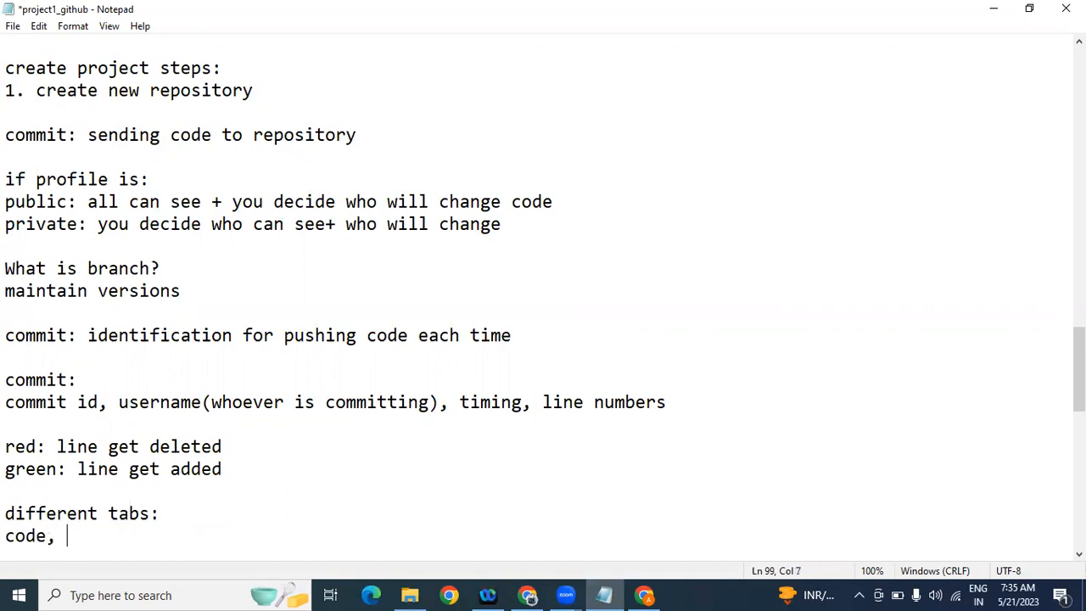
left_click(535, 595)
left_click(645, 594)
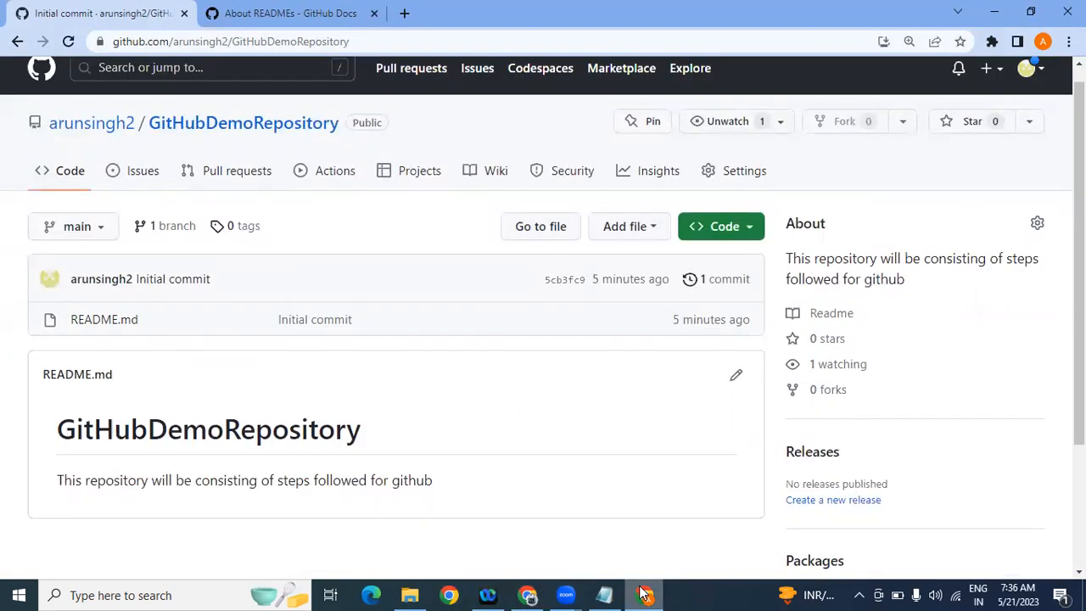
left_click(645, 594)
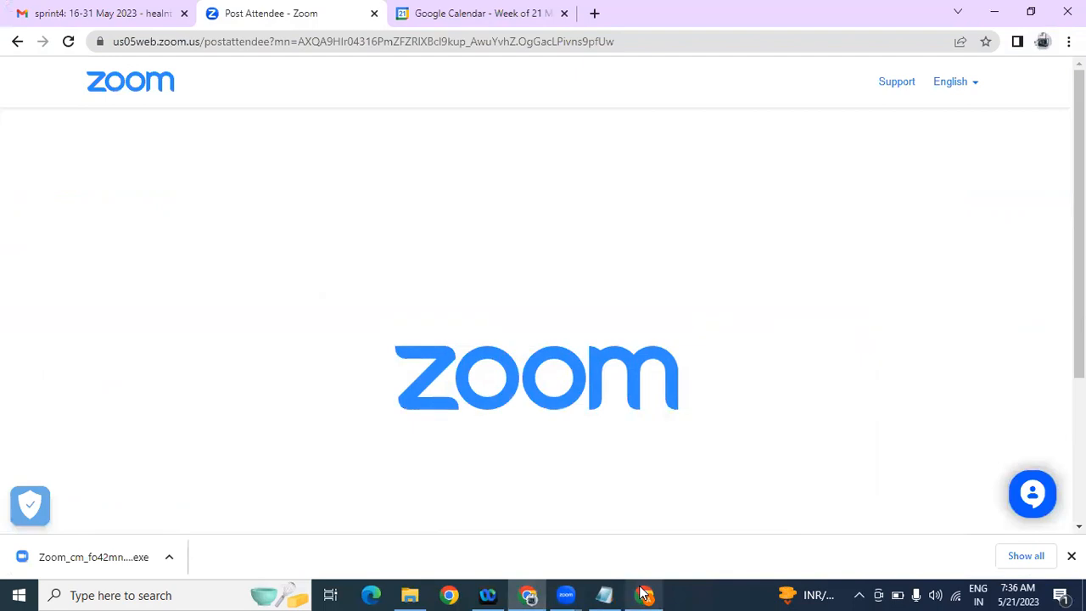
left_click(605, 595)
Step: Extend the tab list with issues, pull request, action, project, wiki, security, insights, settings
type("i")
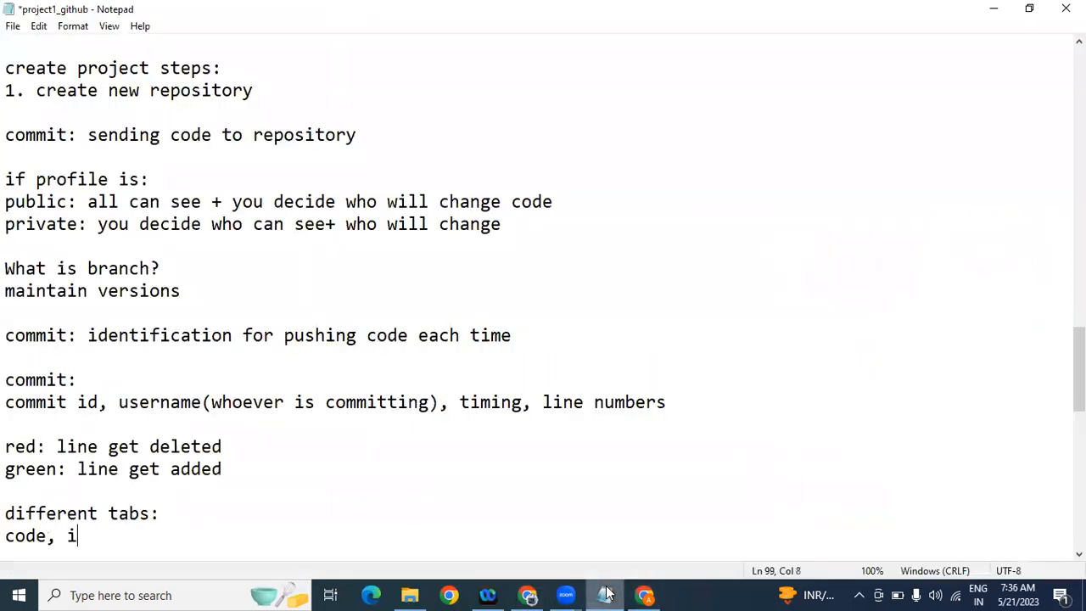
type("ssues, pu")
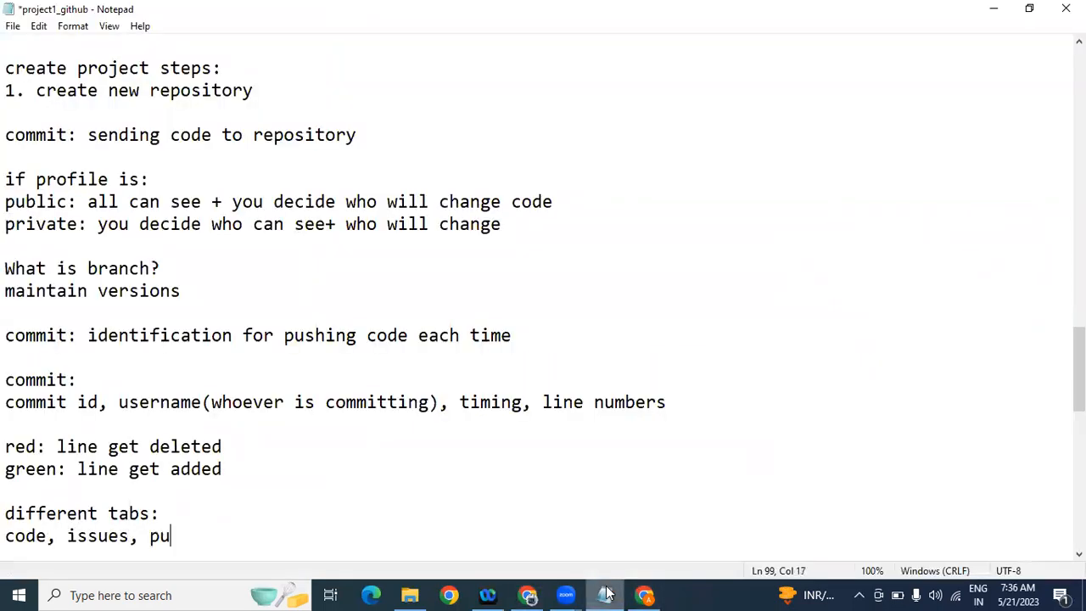
type("ll reque")
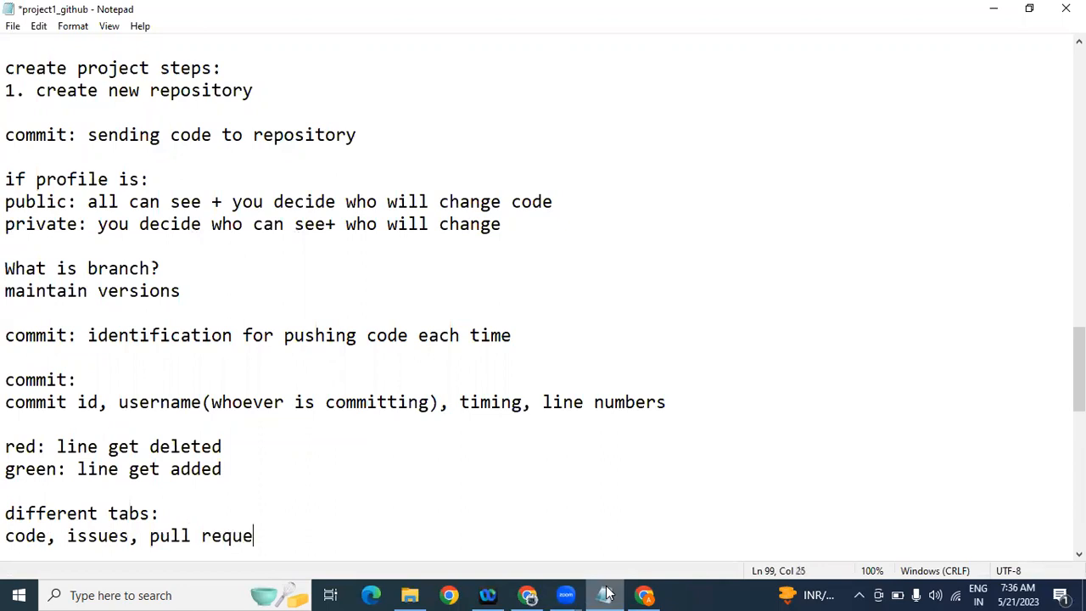
type("st, action, p")
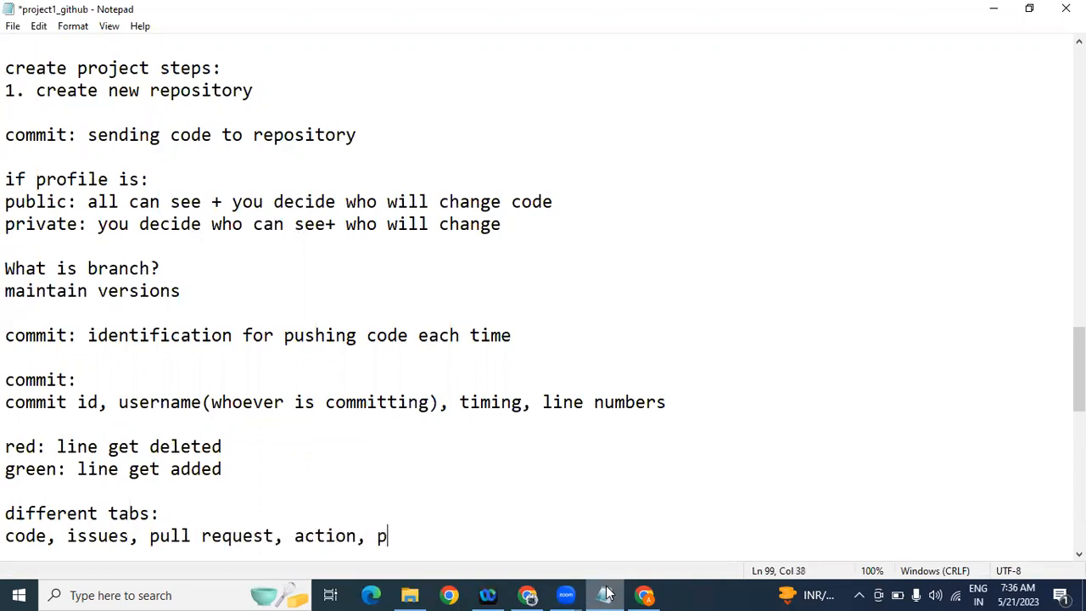
type("roject")
left_click(643, 593)
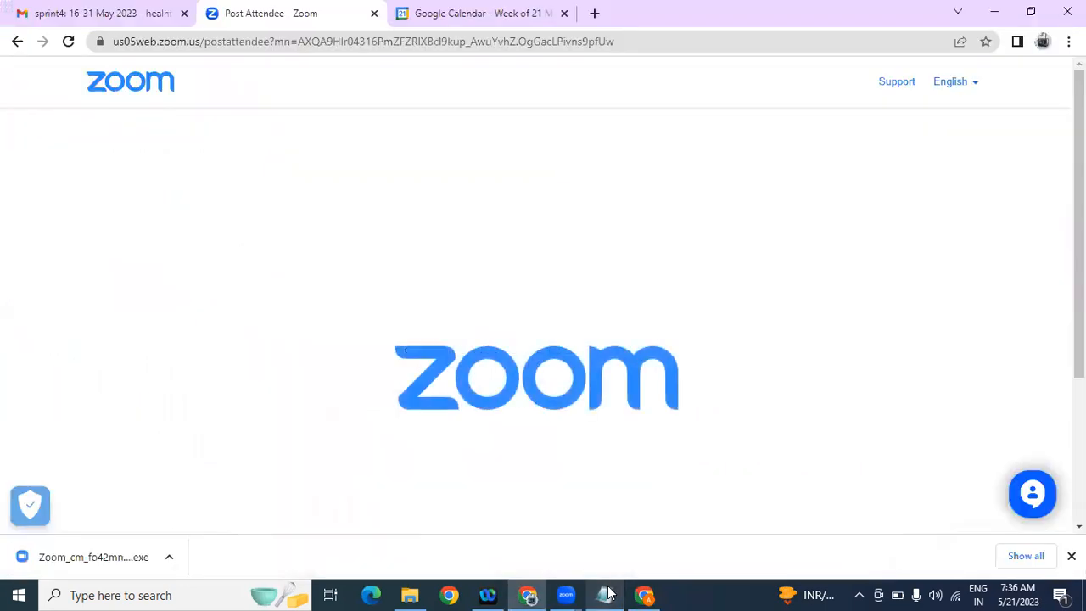
left_click(644, 593)
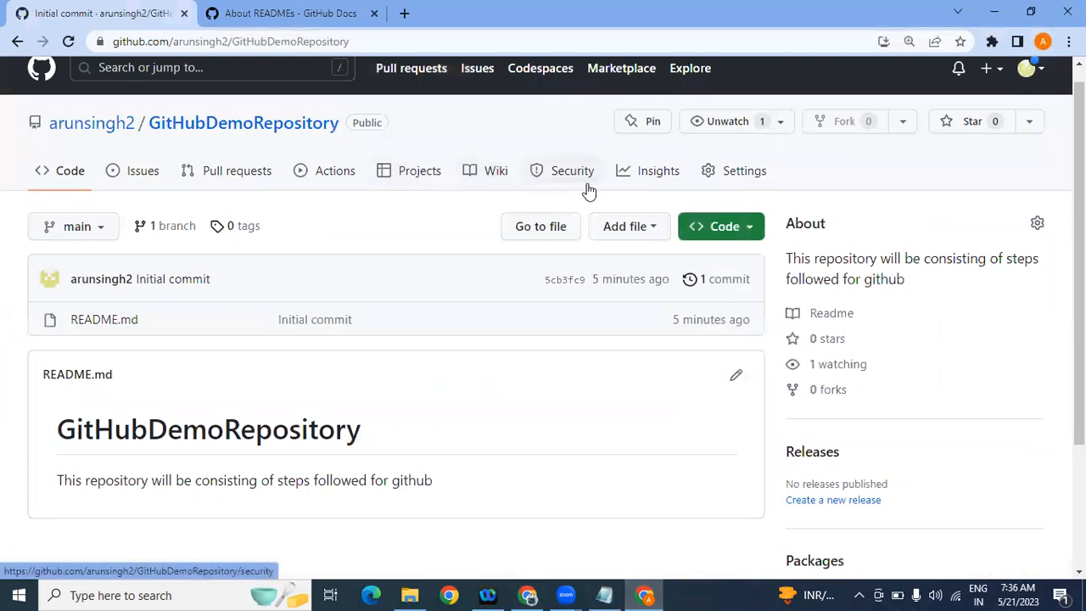
left_click(645, 594)
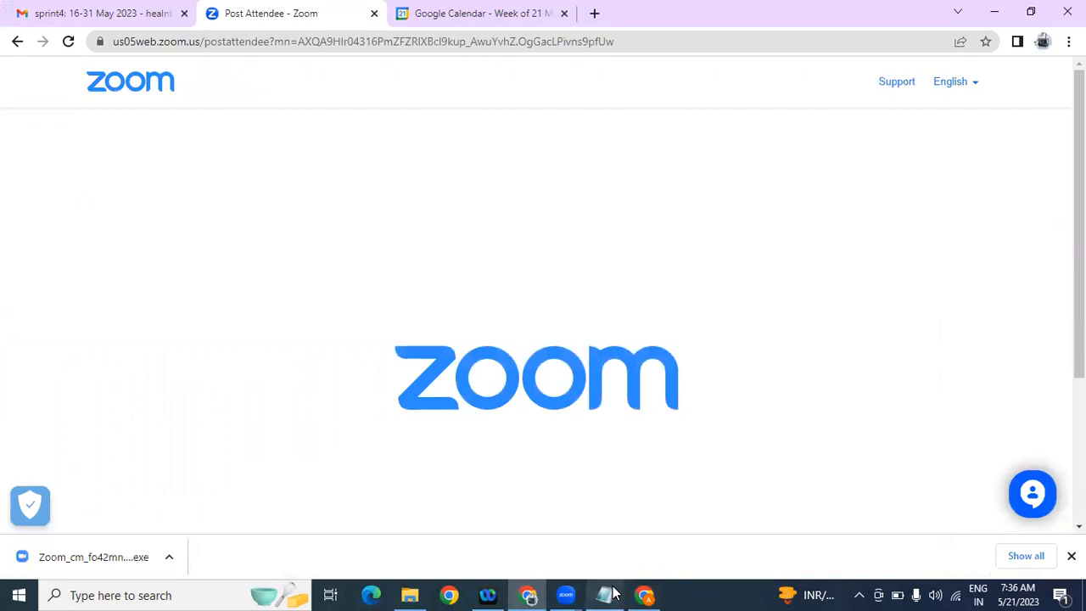
left_click(609, 594)
type(", ")
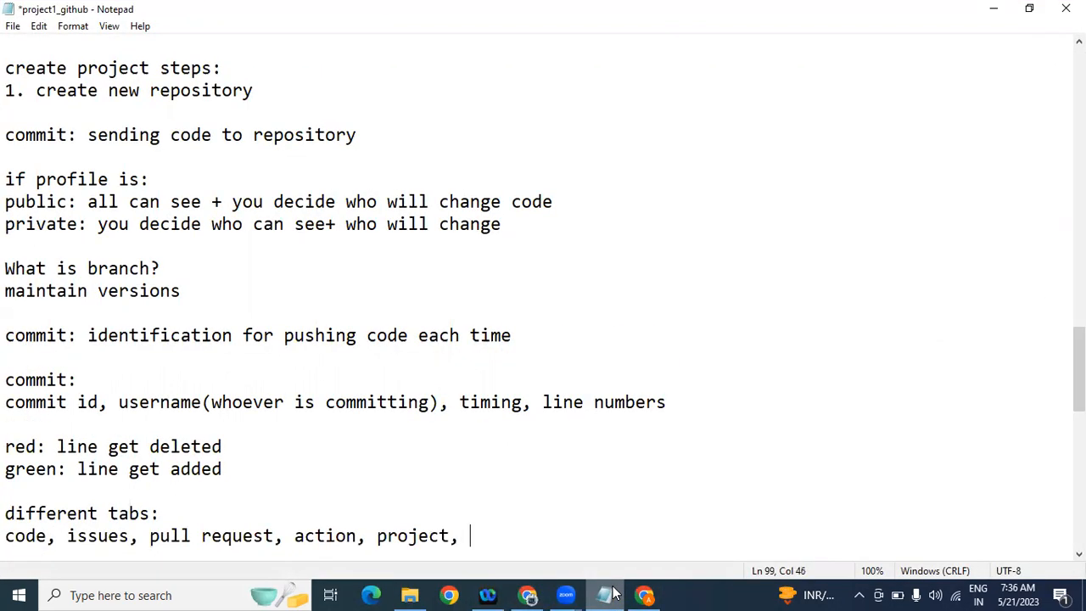
type("wiki,security ")
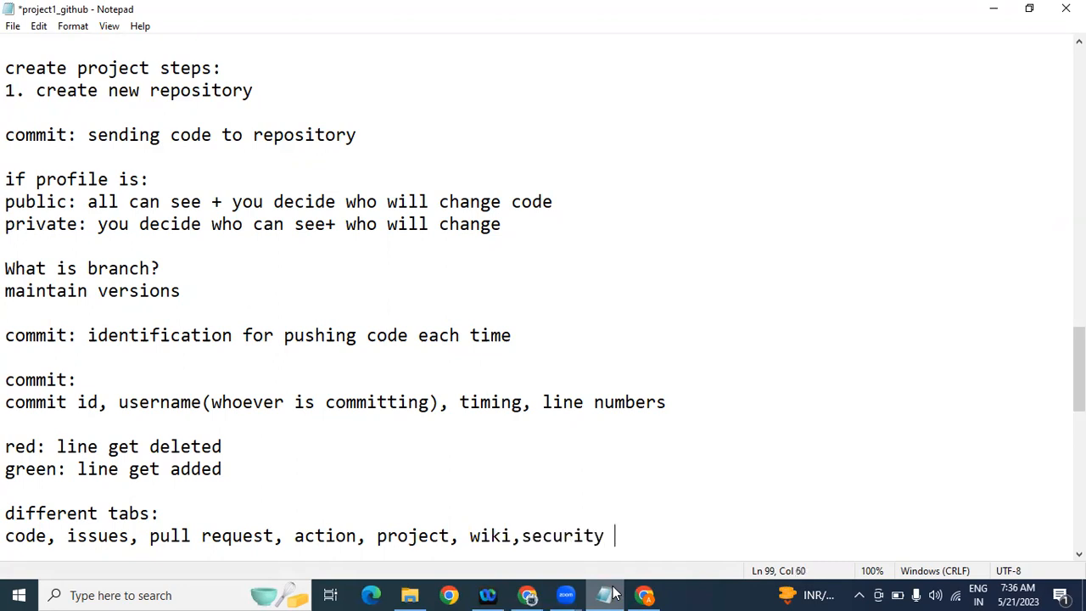
type(", insights ,settings")
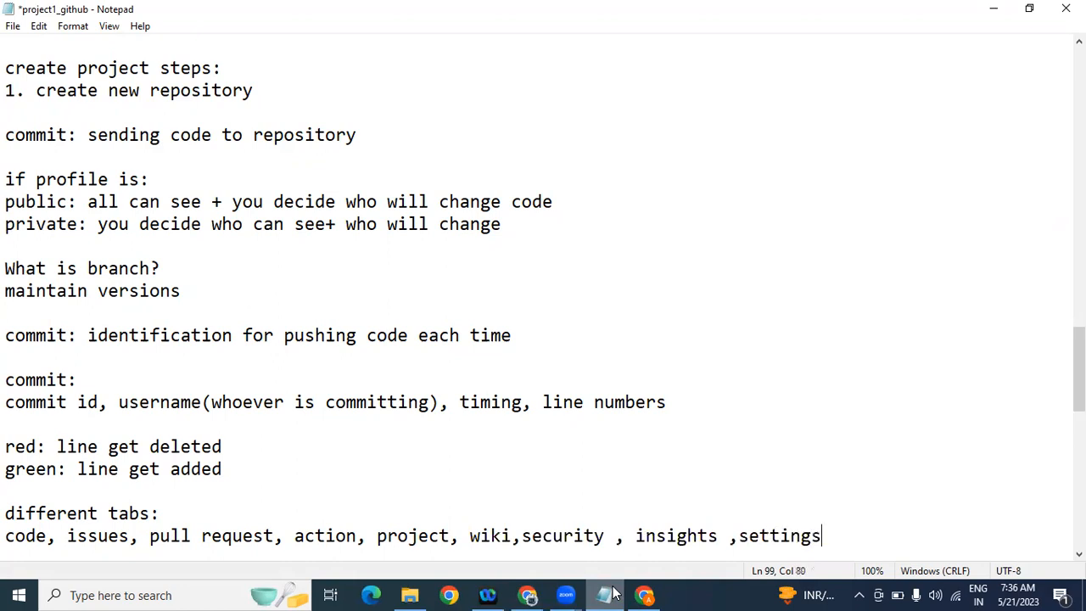
Step: Start a new 'code:' heading below the tab list
key("Return")
key("Return")
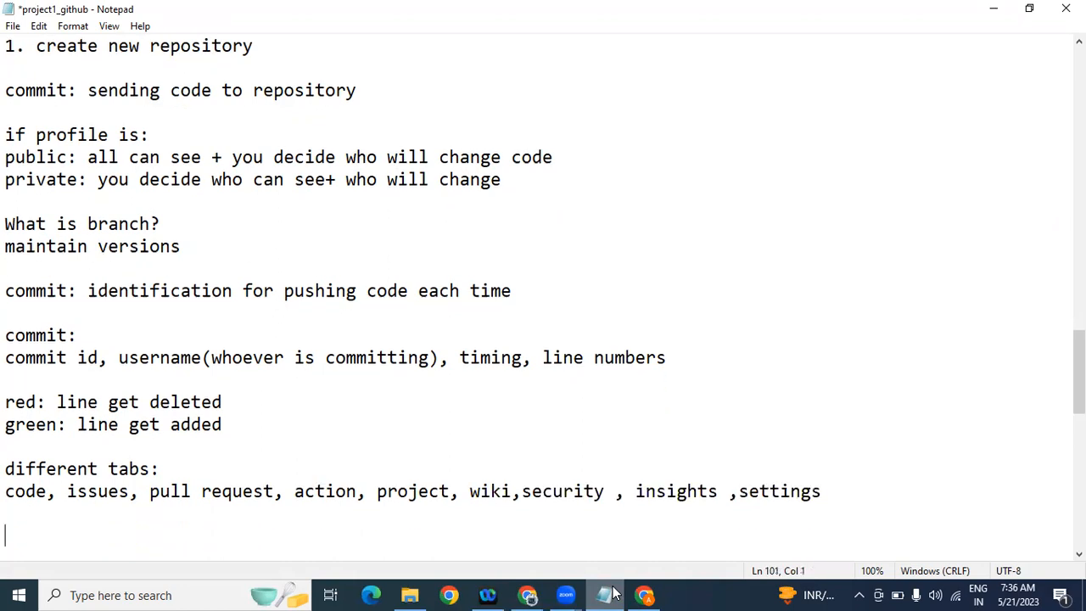
type("code:")
key("Return")
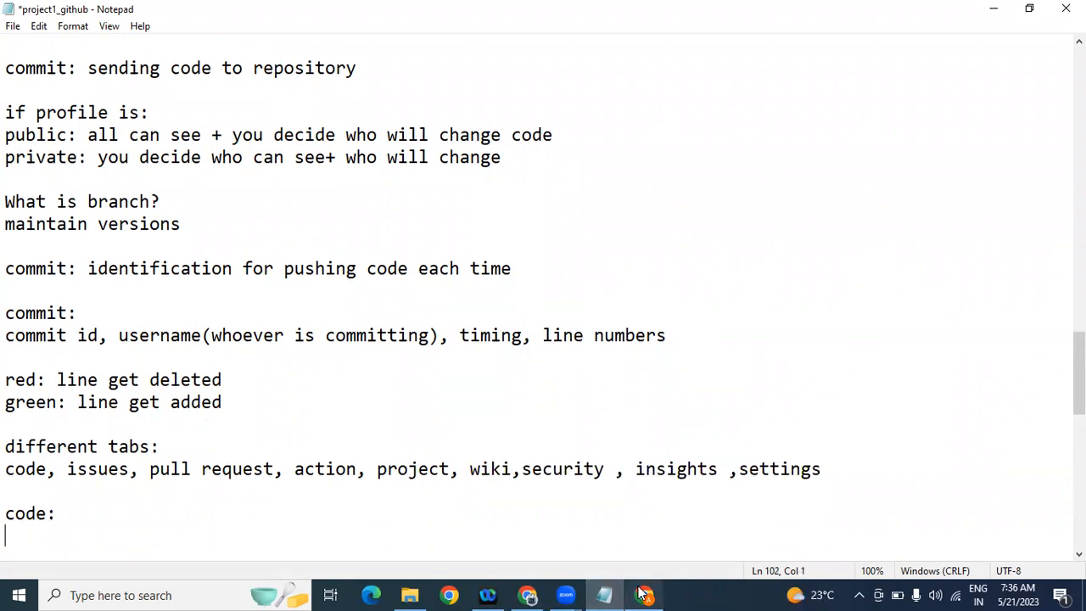
Step: Add a 'branch:' heading on a new line below 'code:'
left_click(645, 594)
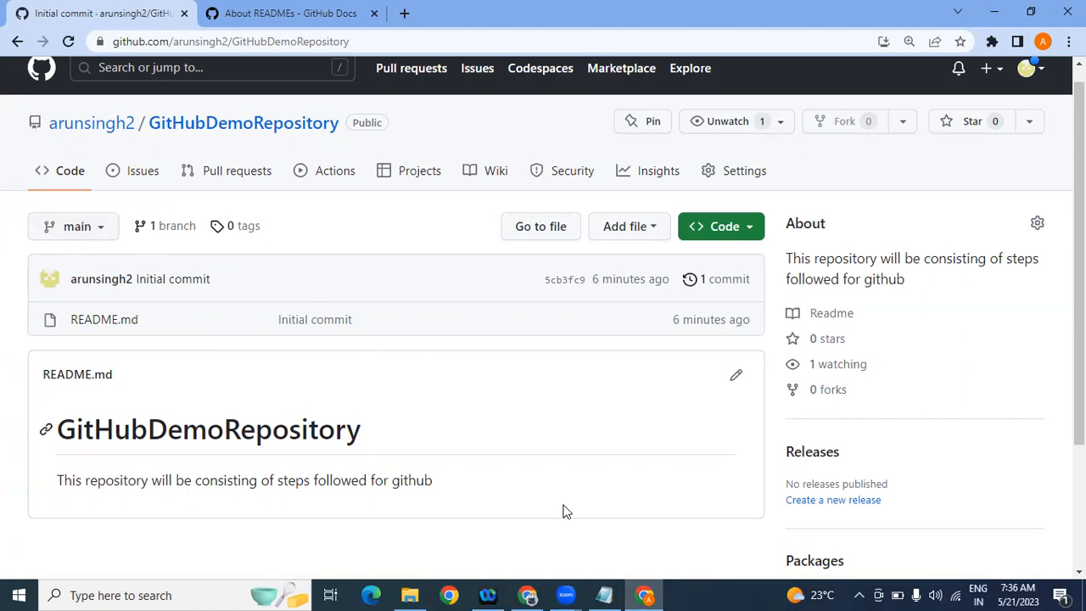
mouse_move(607, 594)
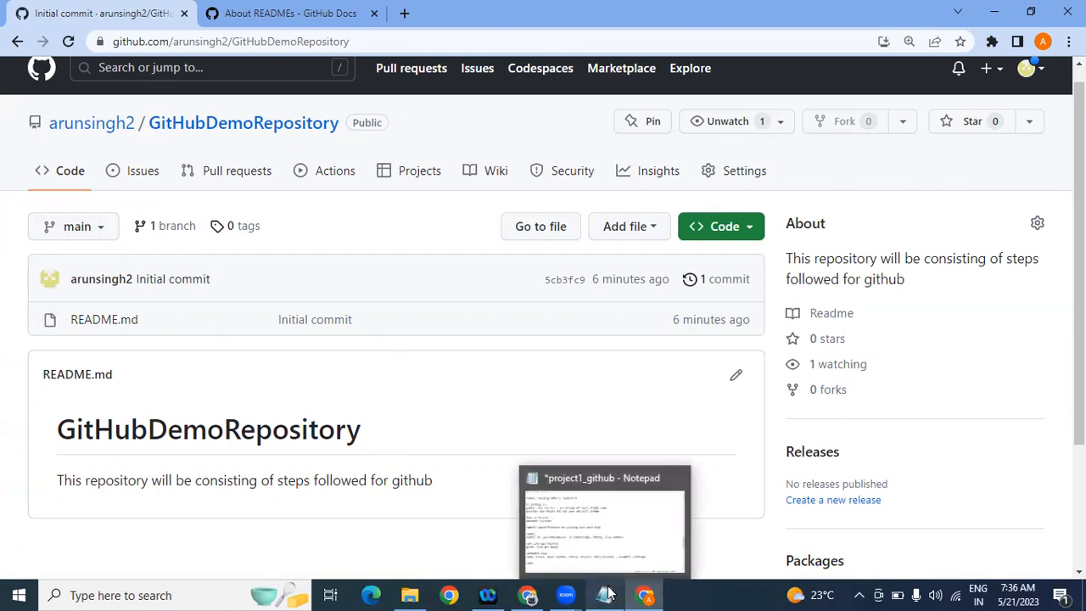
left_click(608, 595)
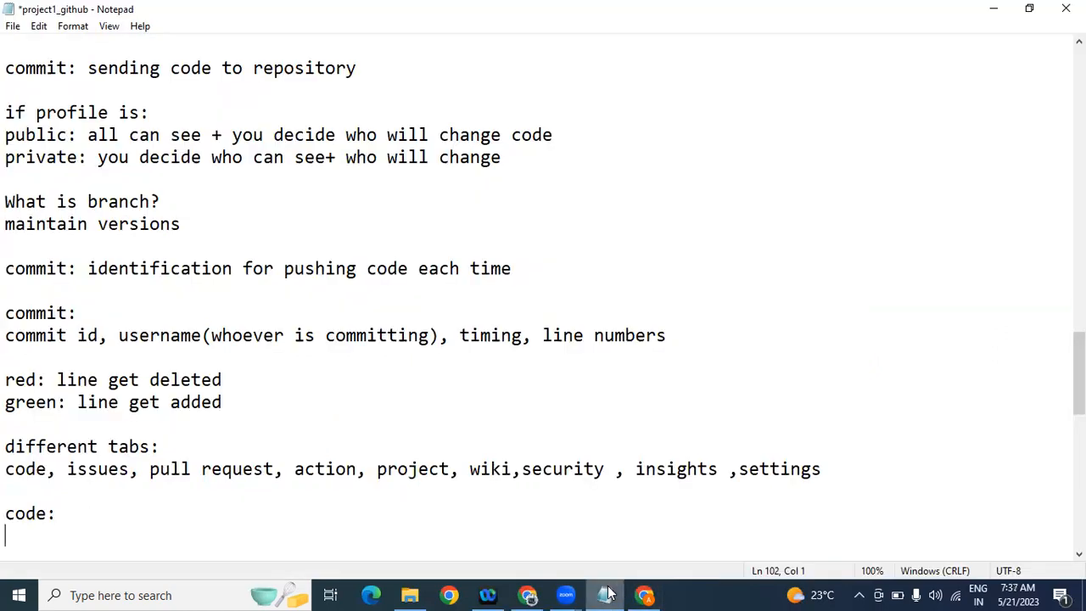
key("Return")
type("branch")
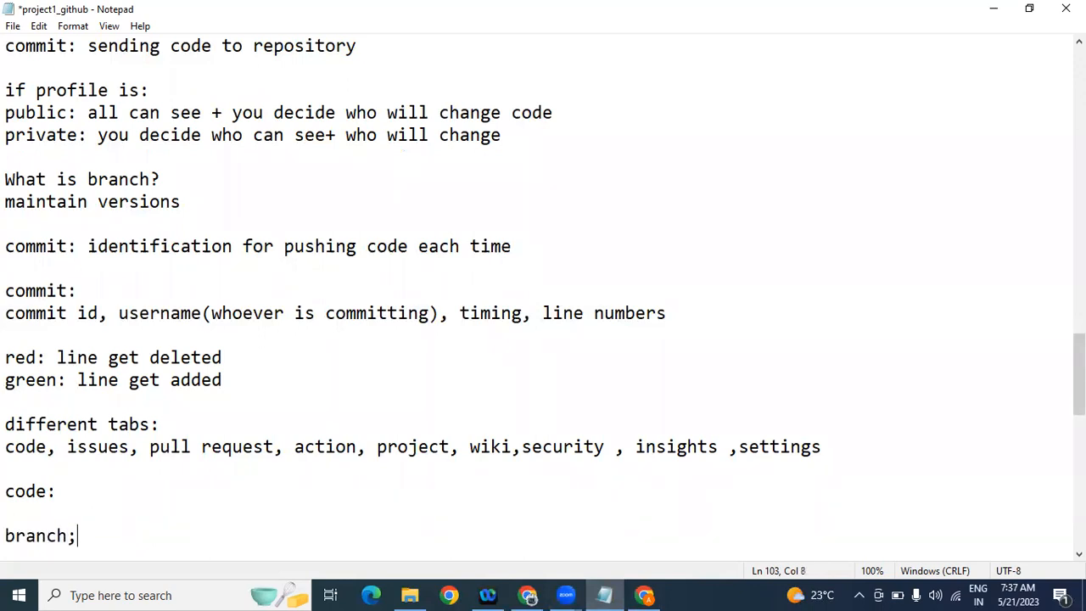
type(":")
key("Return")
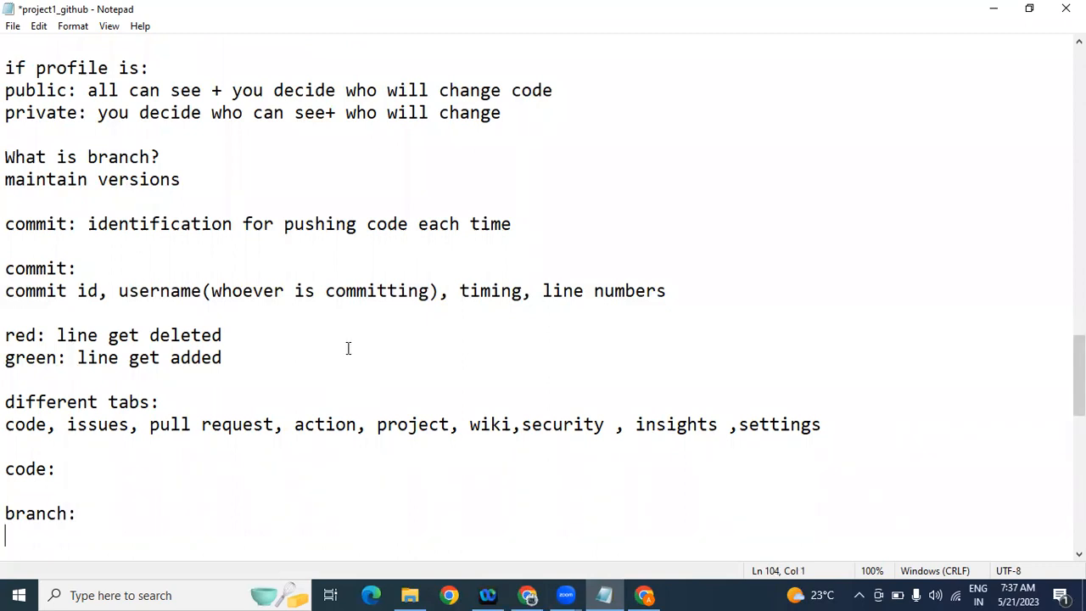
Step: Prefix the line with 'helping us to maintain versions' and paste it under 'branch:'
left_click_drag(191, 177, 99, 180)
left_click(14, 180)
type("helping us to")
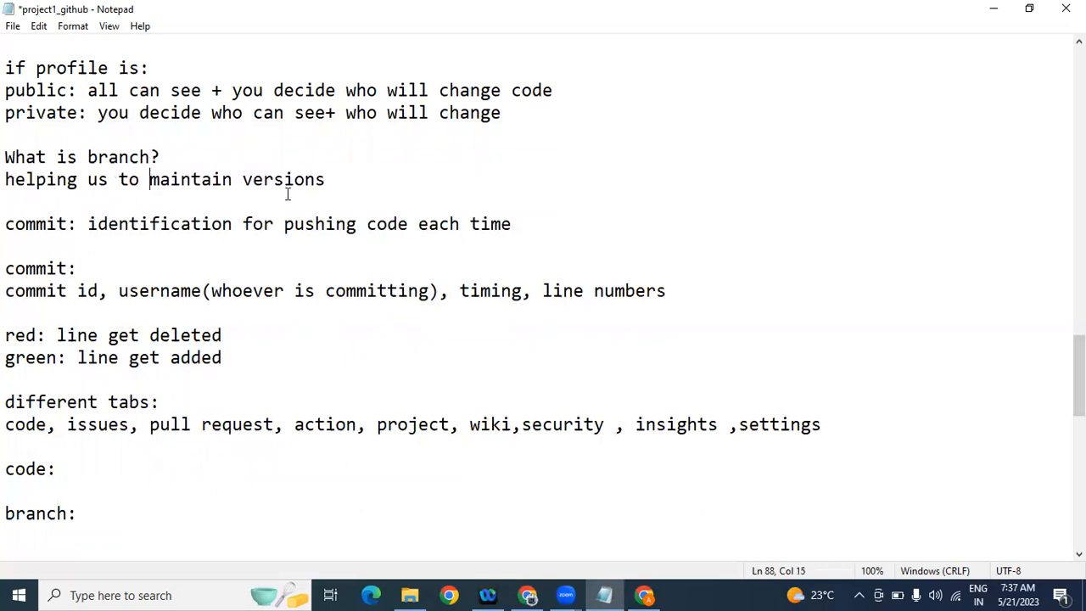
left_click_drag(342, 185, 6, 182)
key("ctrl+c")
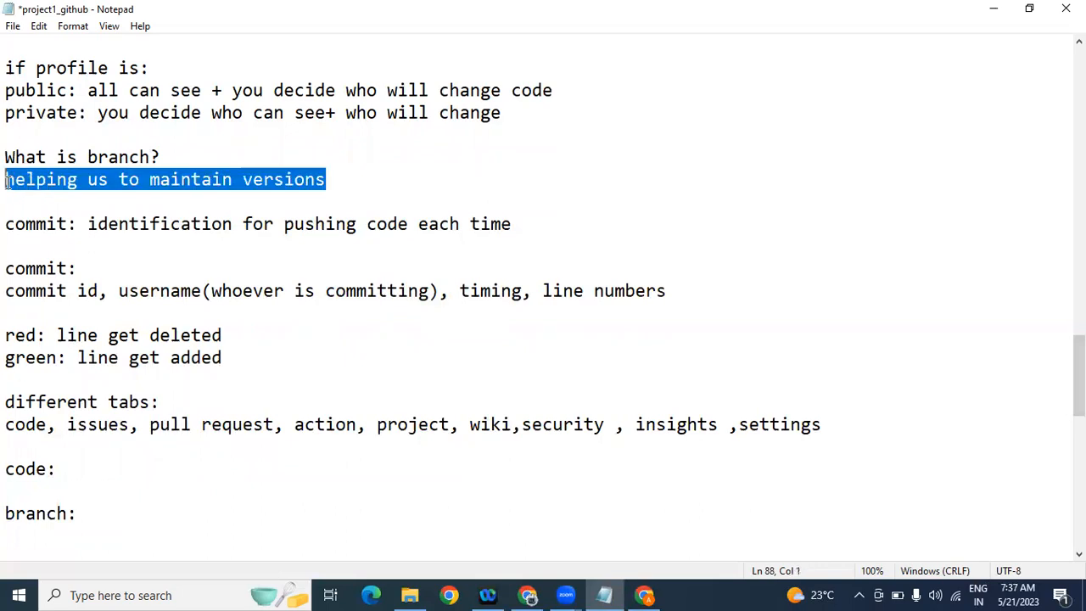
left_click(98, 510)
key("Return")
Step: Add the line 'by default main branch will come.' under the branch notes
key("Return")
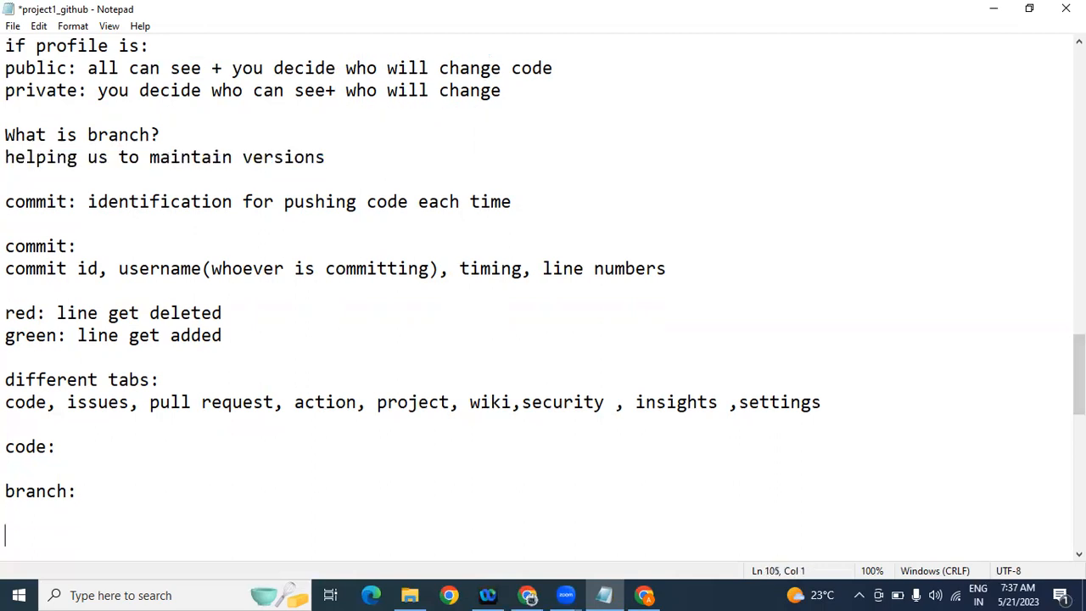
key("ctrl+v")
key("Return")
key("Return")
type("byd")
key("BackSpace")
type("default ")
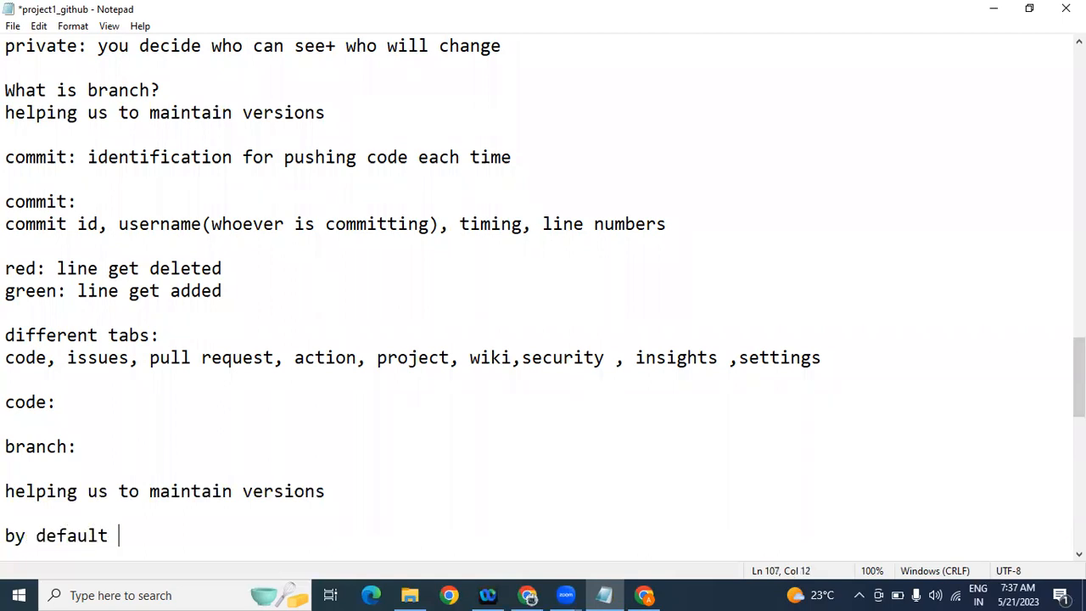
type("main branch ")
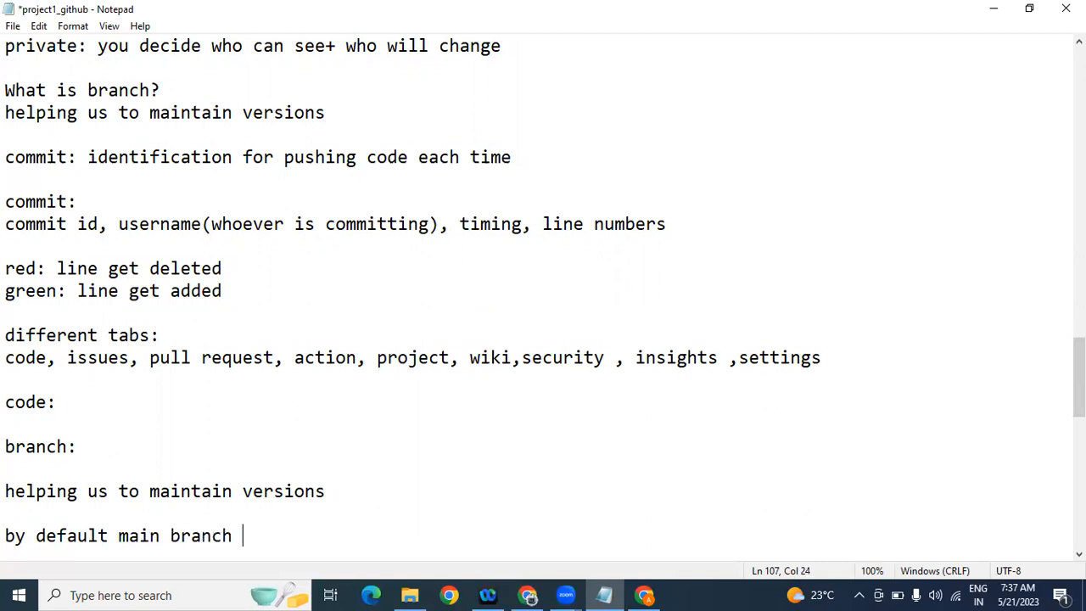
type("will come.")
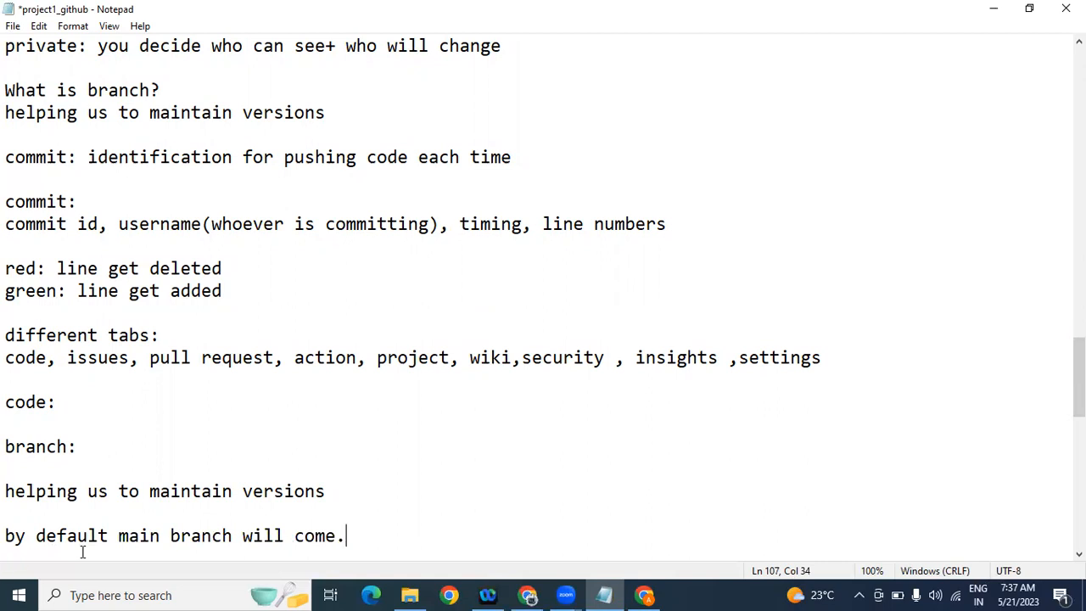
left_click(644, 595)
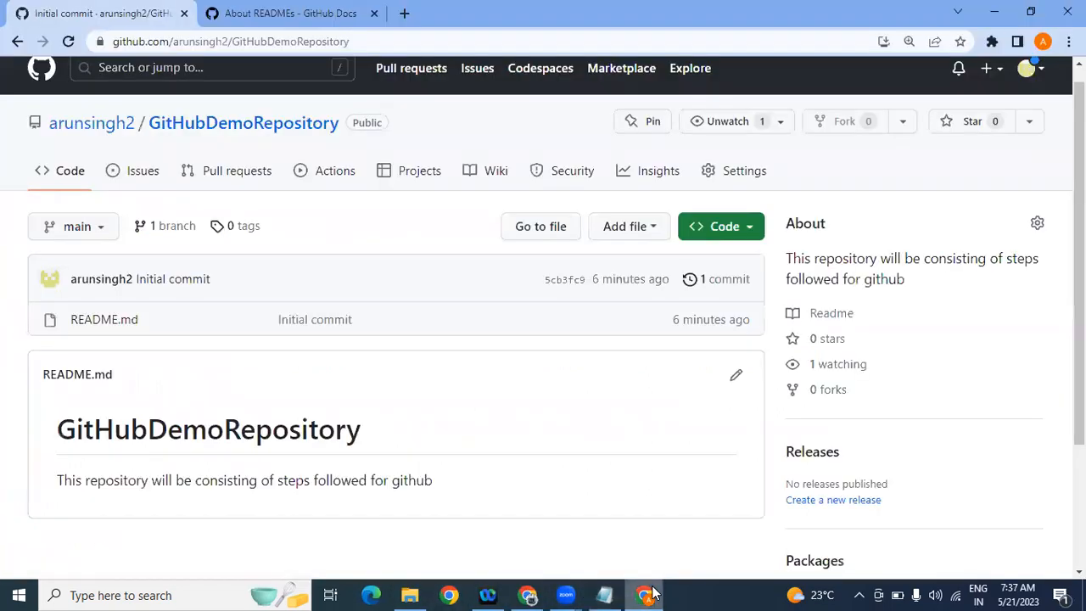
Step: Create branch 'v1' from main through the branch dropdown in GitHubDemoRepository
left_click(110, 230)
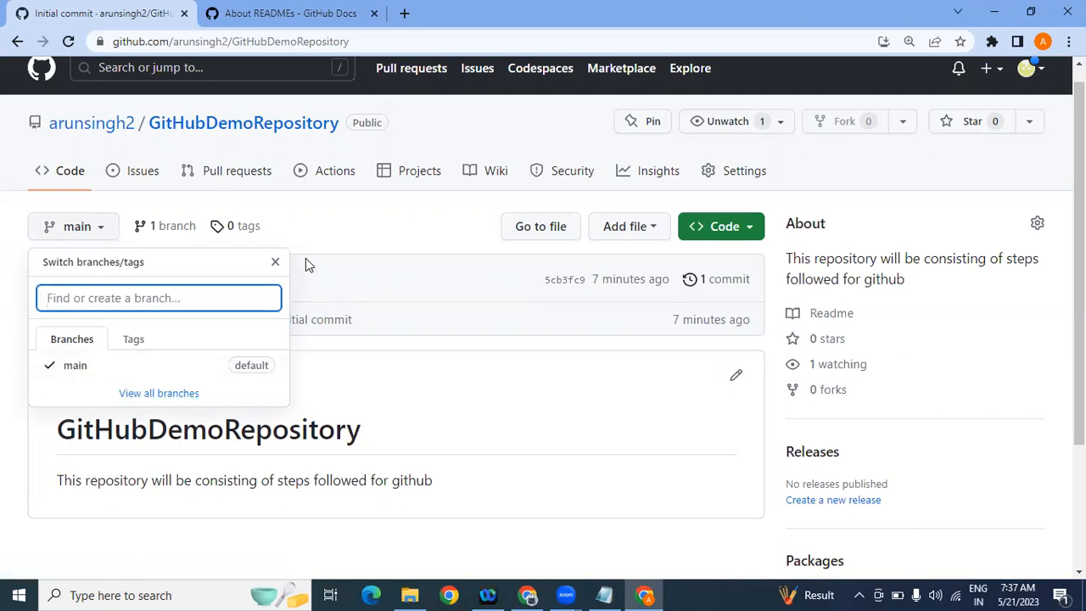
left_click(276, 262)
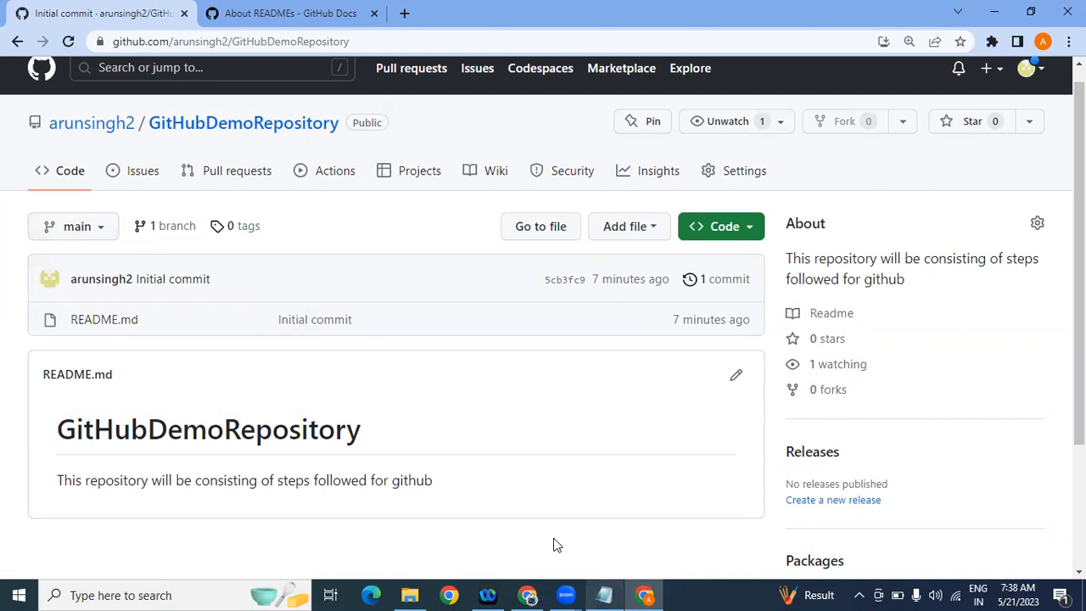
left_click(103, 235)
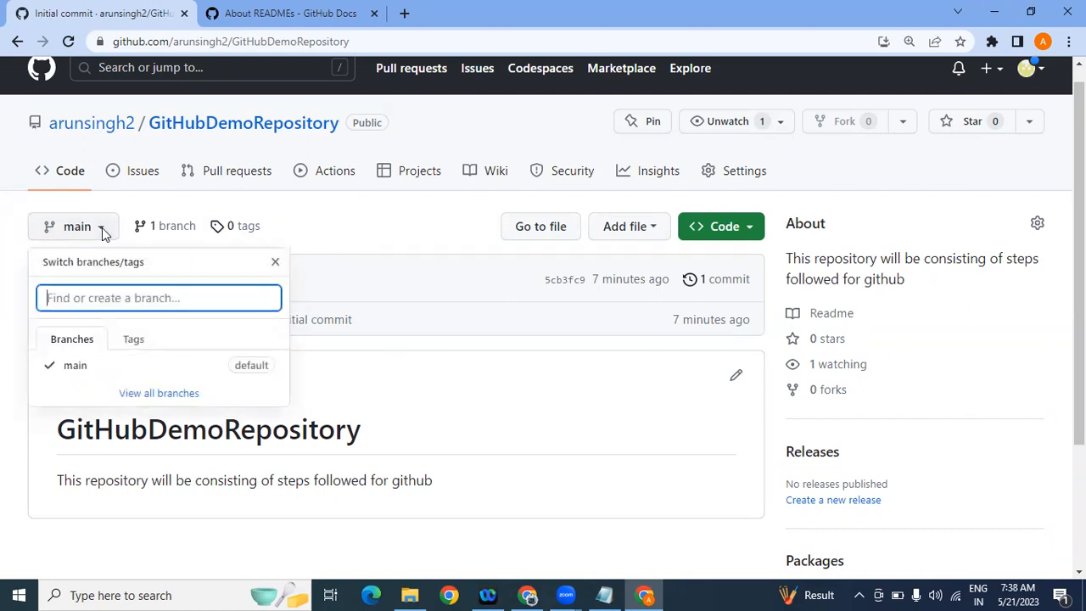
type("v1")
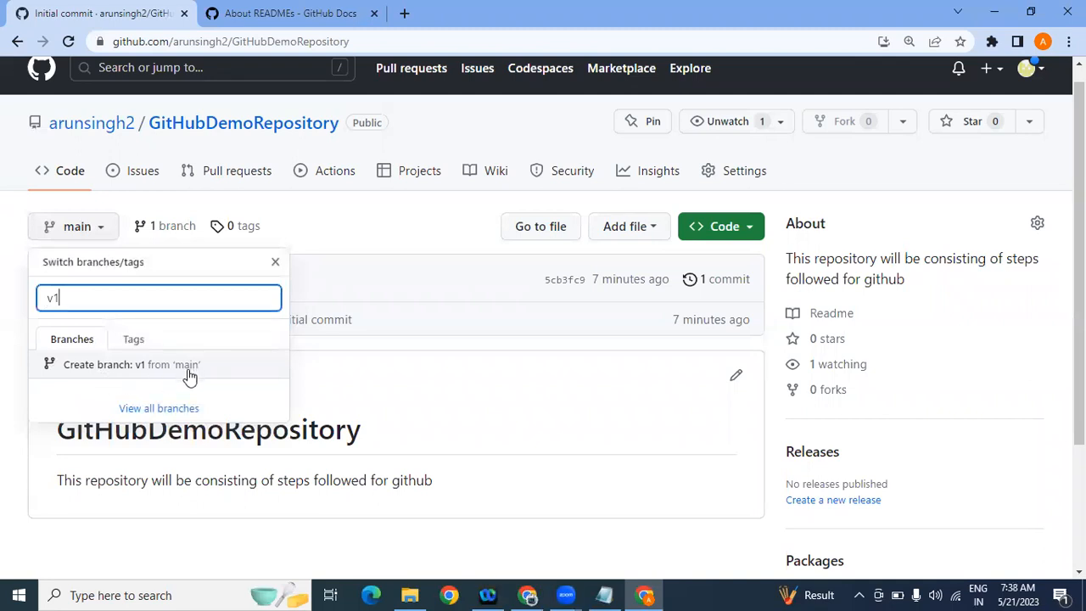
left_click(101, 366)
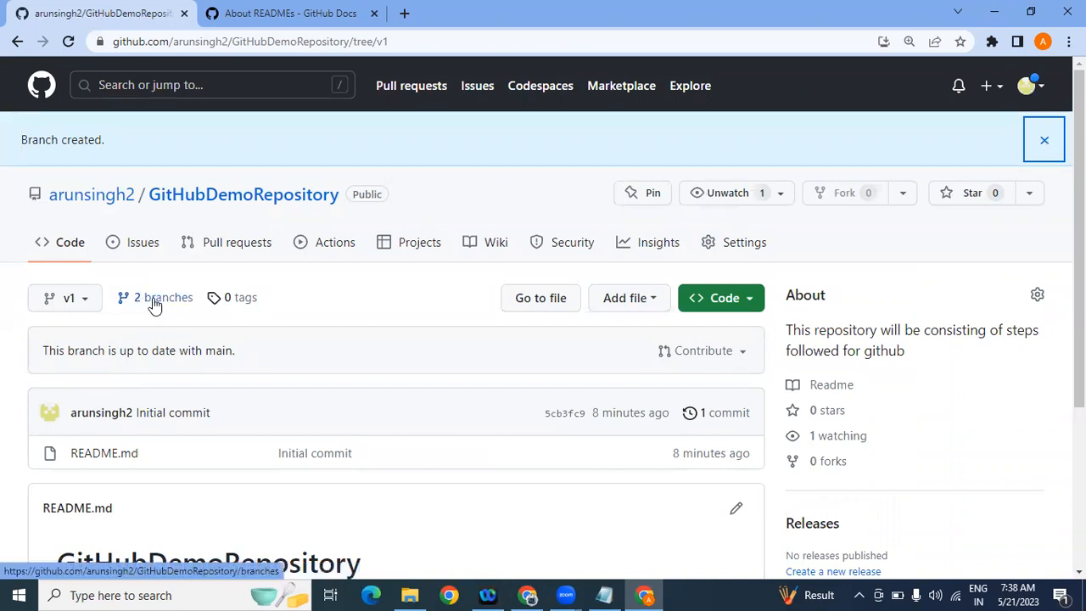
left_click(89, 308)
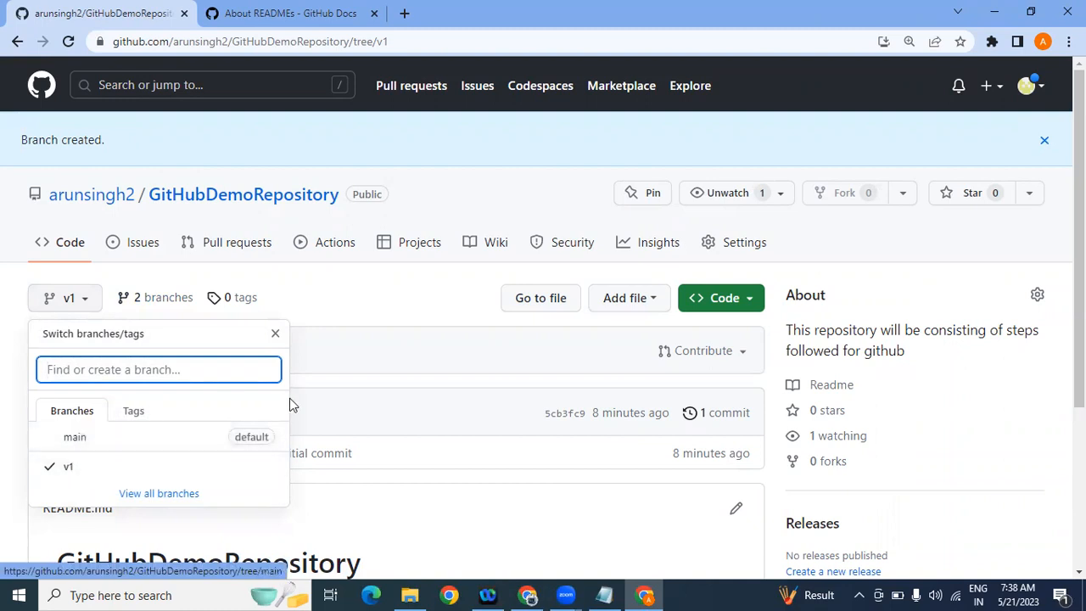
left_click(276, 335)
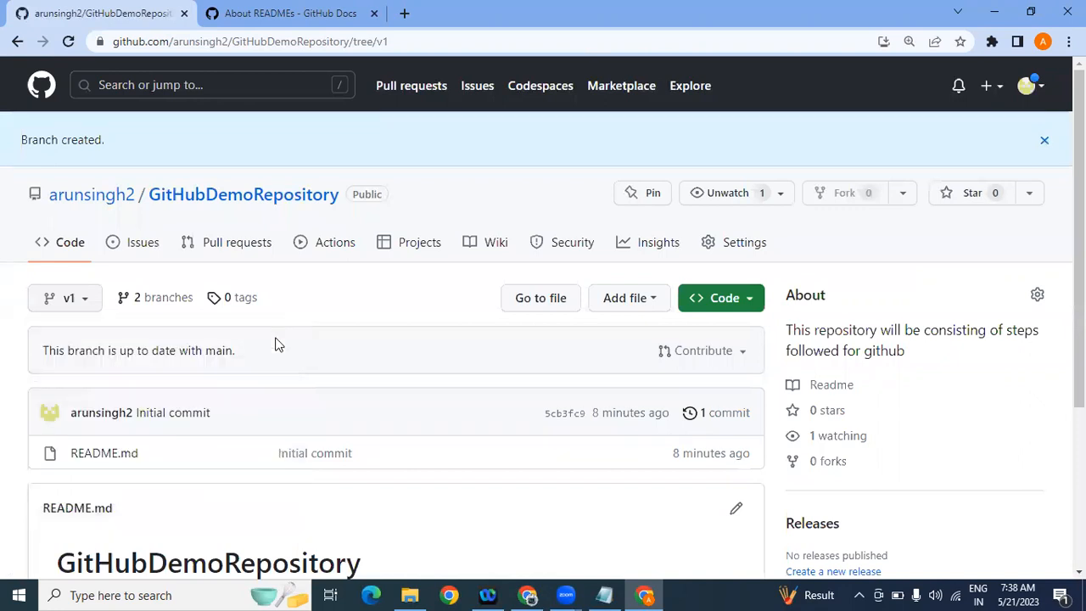
Step: Review the Branches page showing main as default and v1, then open the main page's branch list
left_click(163, 301)
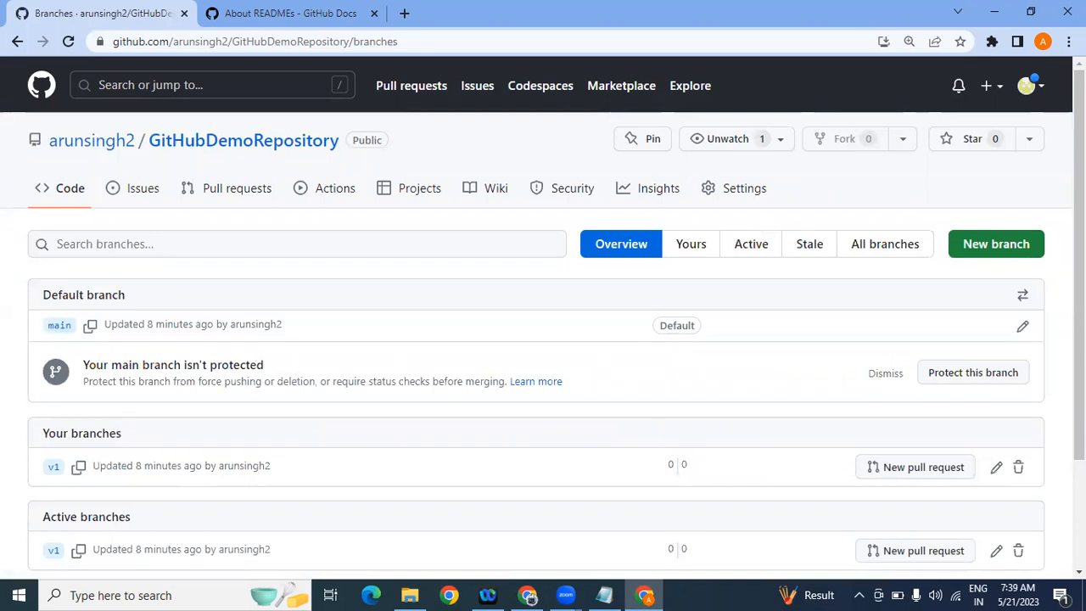
scroll(478, 322, "down", 3)
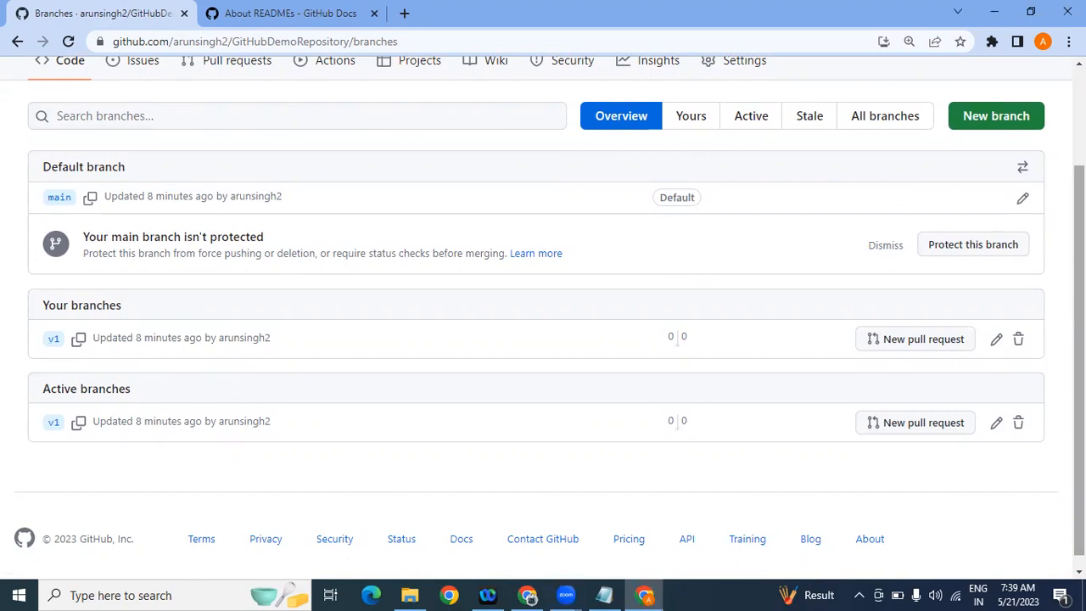
scroll(168, 338, "up", 3)
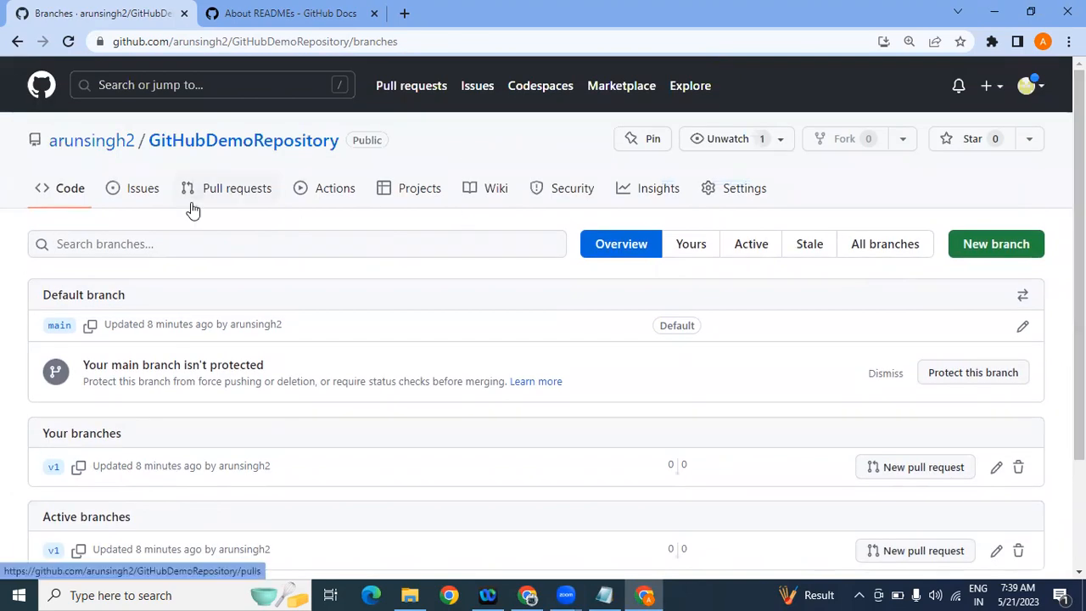
left_click(240, 145)
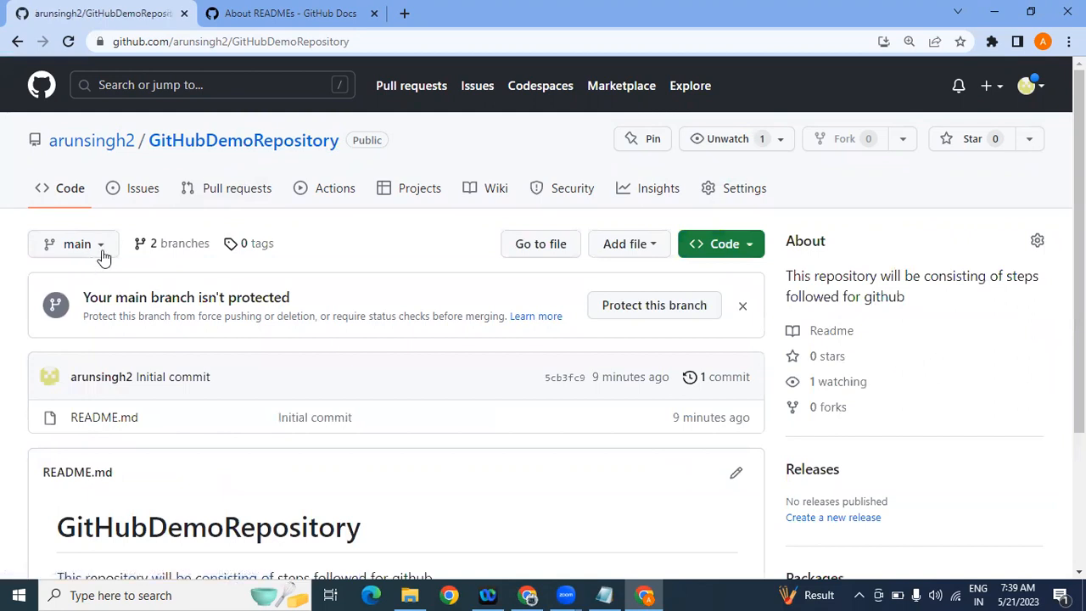
left_click(103, 253)
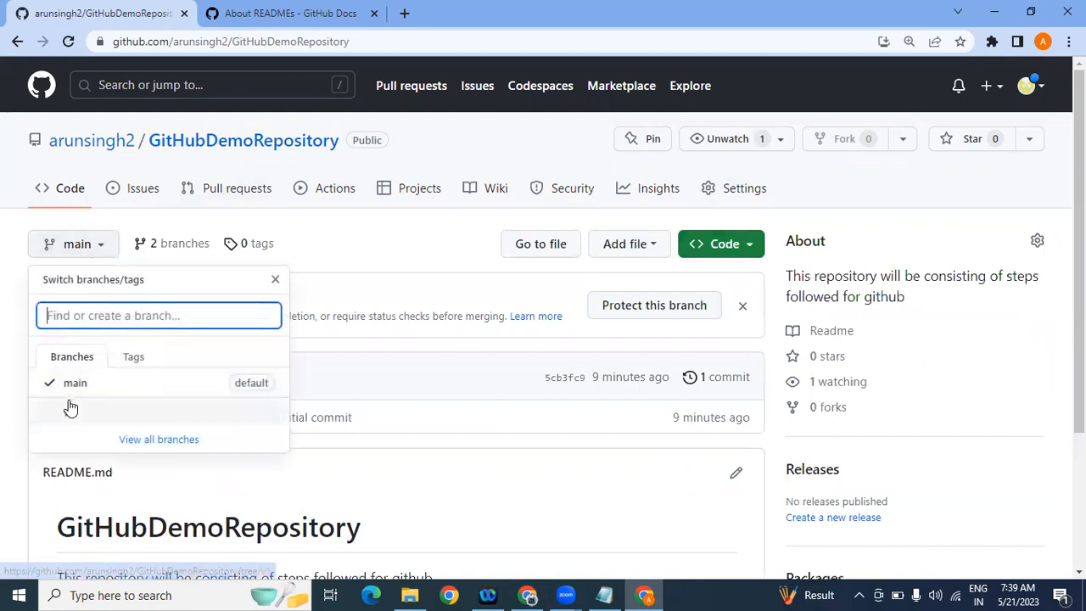
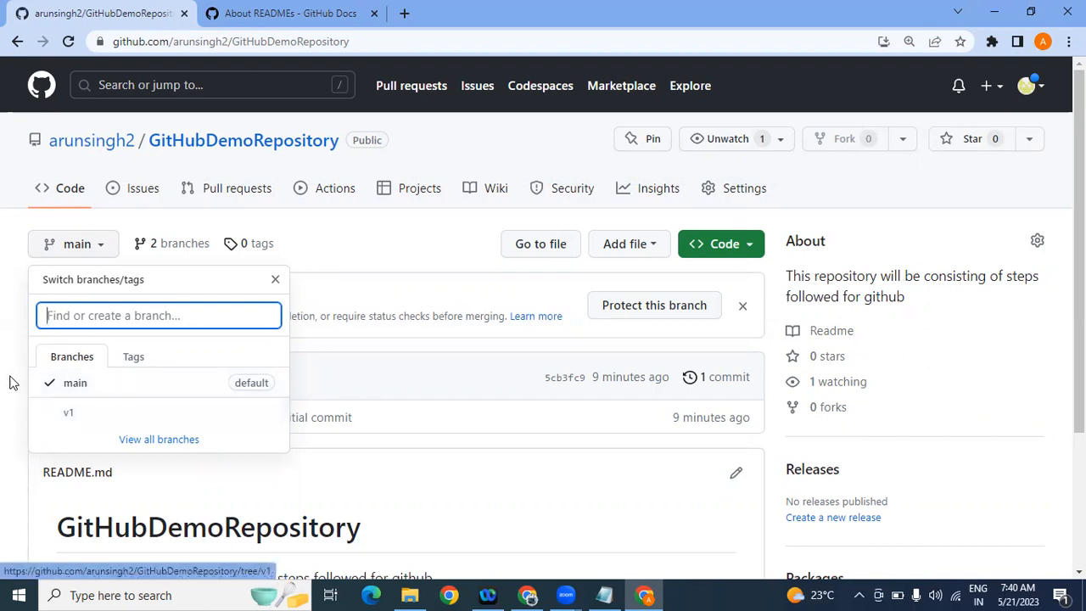
Step: Switch GitHubDemoRepository from main to v1 and open README.md in the editor
left_click(112, 424)
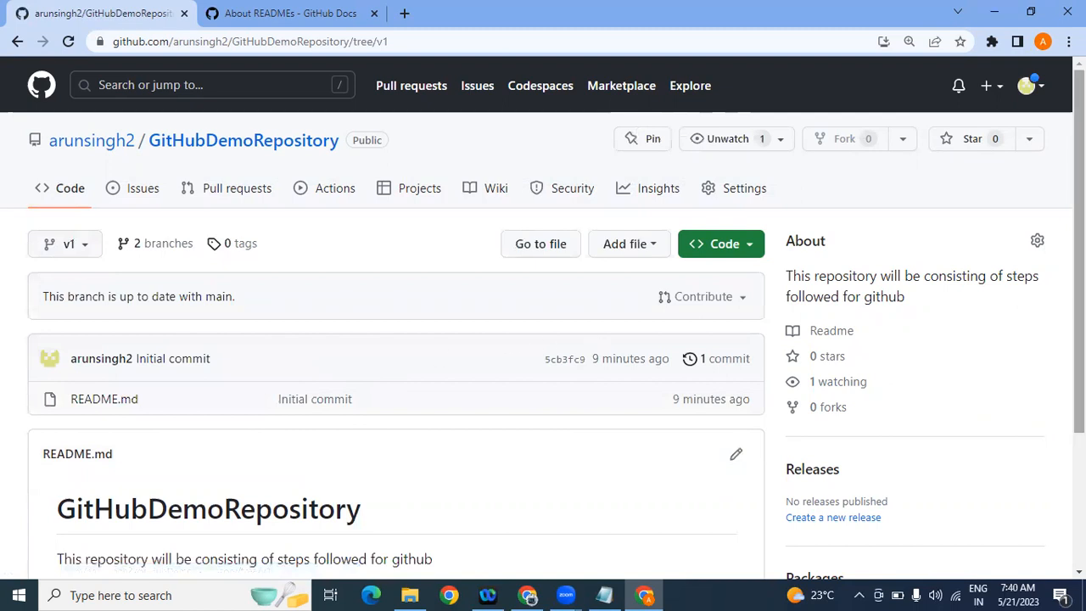
scroll(544, 317, "down", 1)
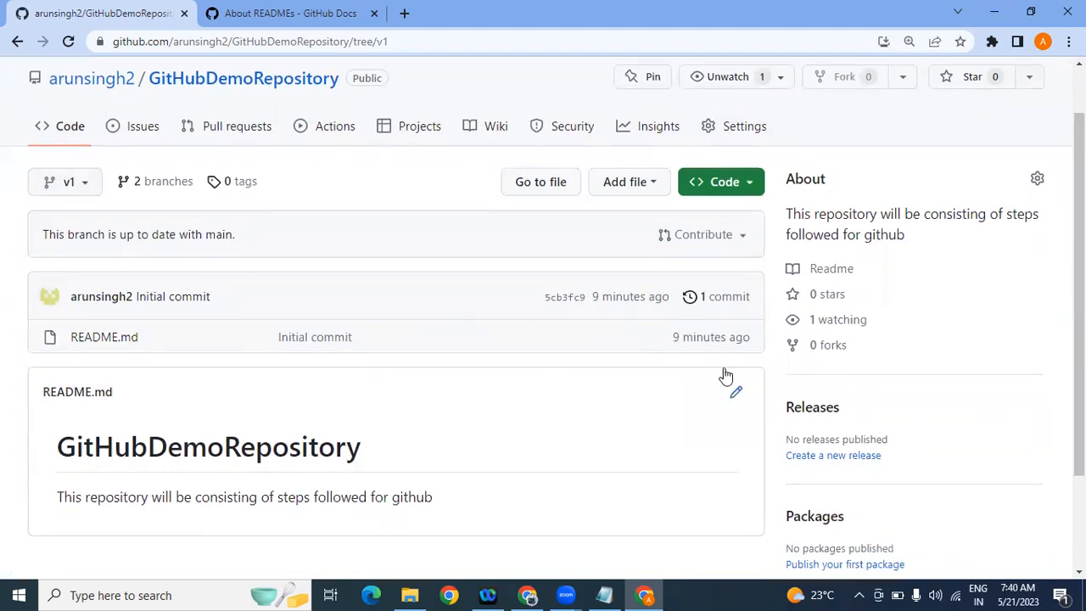
left_click(735, 397)
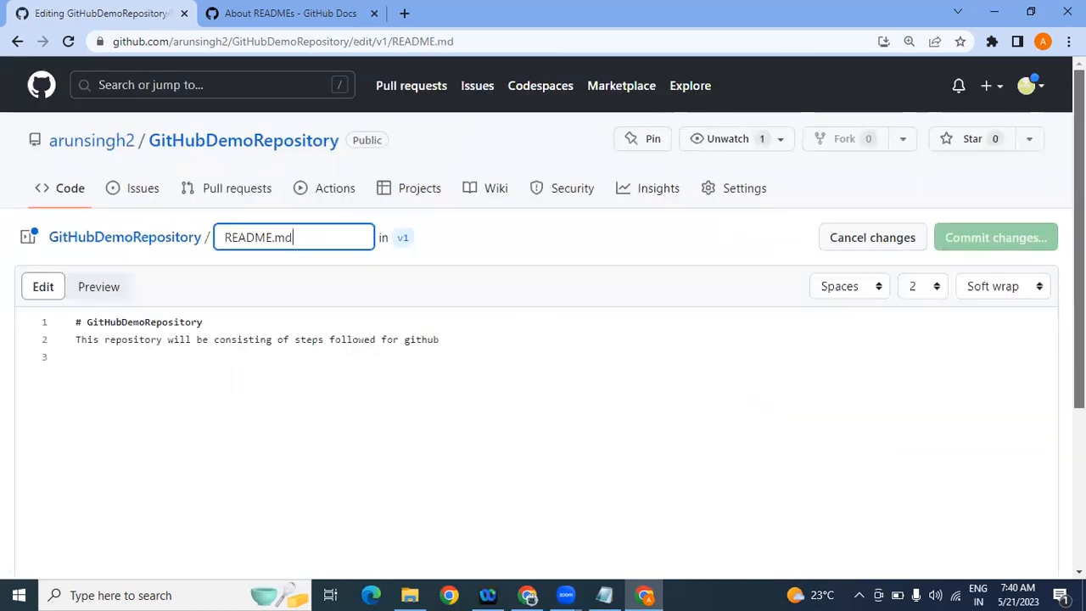
Step: Add 'code added by v1 branch' on a new line below the README description
scroll(606, 325, "down", 1)
left_click(488, 266)
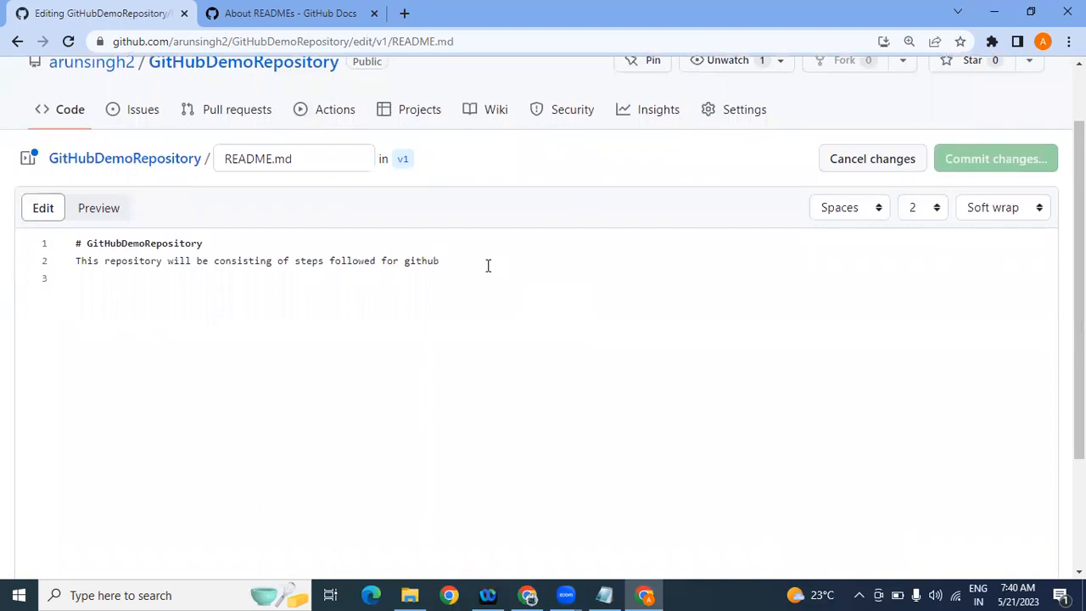
key("Return")
key("Return")
type("code ")
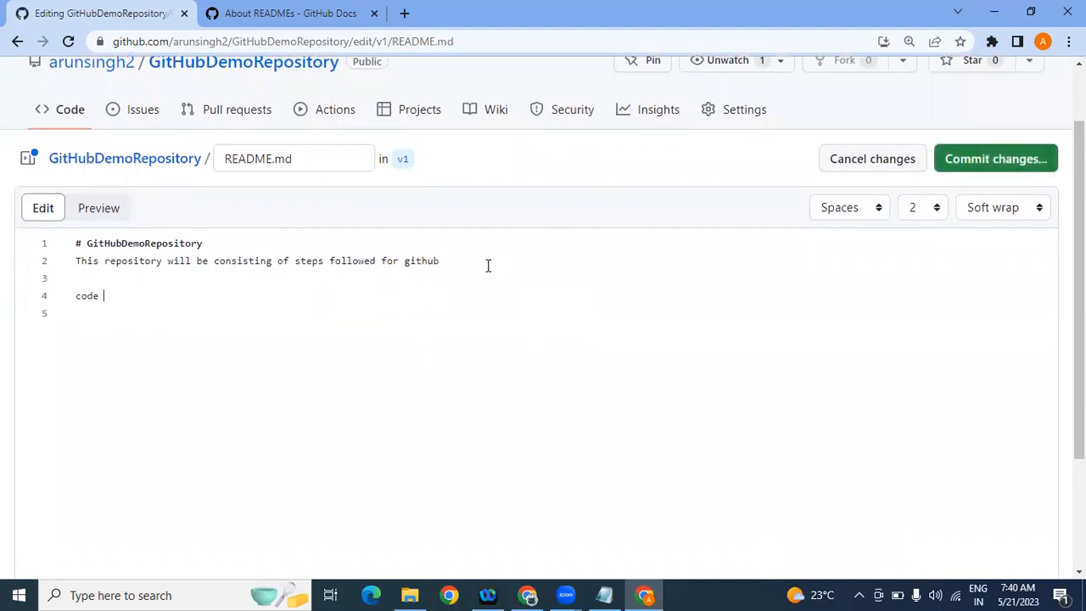
type("added by v1 branc")
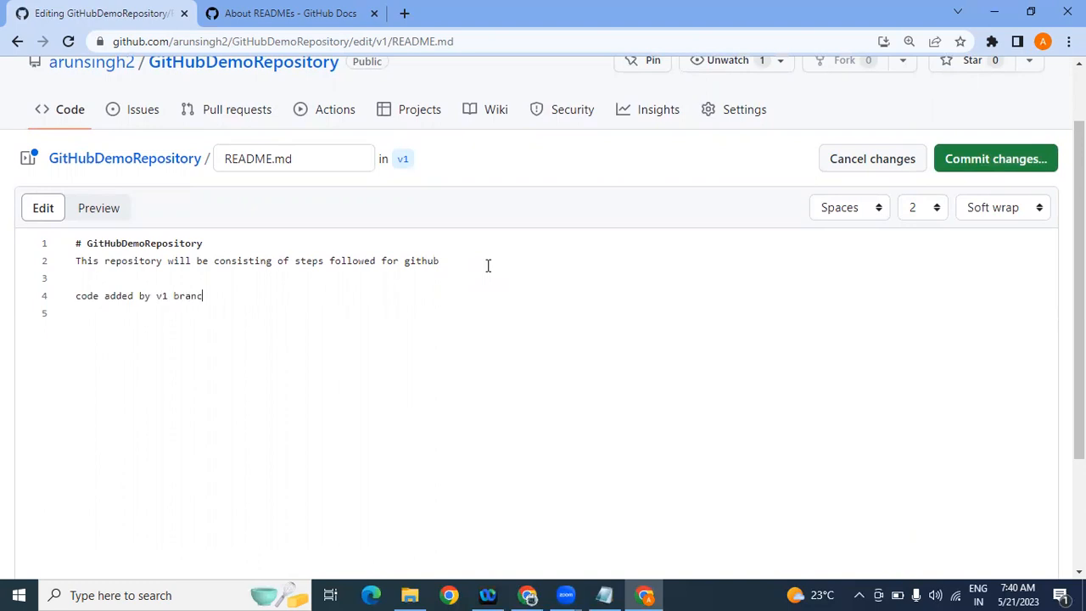
type("h")
left_click_drag(1079, 253, 1079, 258)
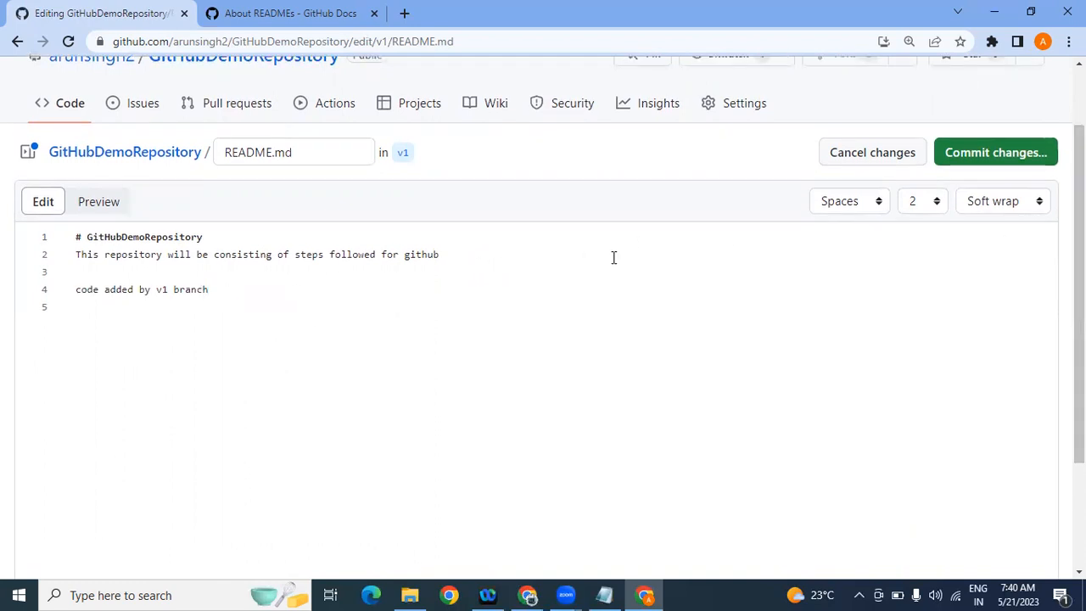
left_click_drag(1079, 268, 1080, 318)
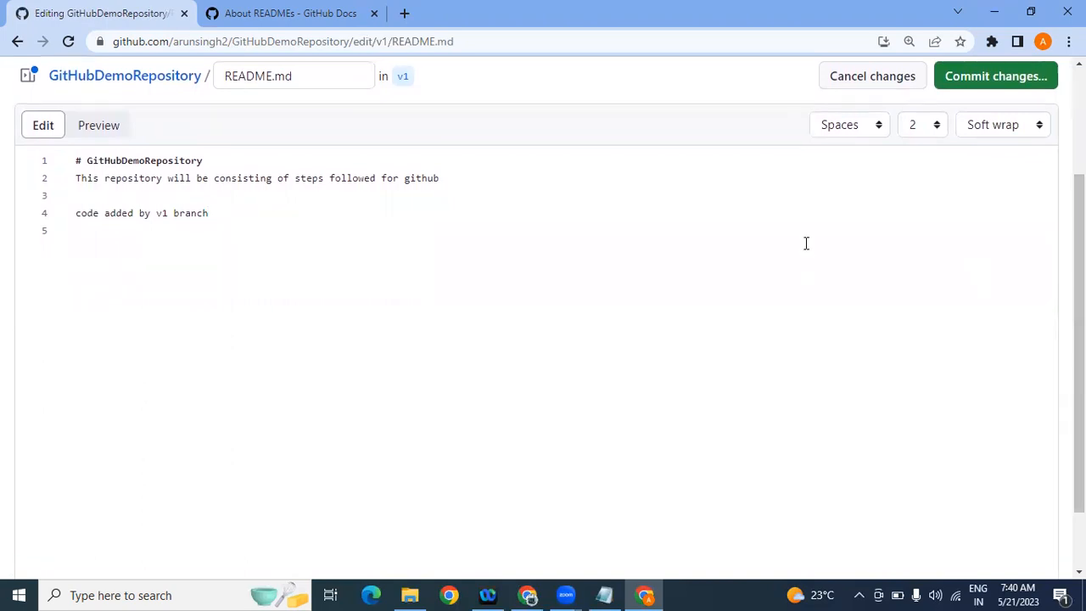
scroll(543, 306, "up", 2)
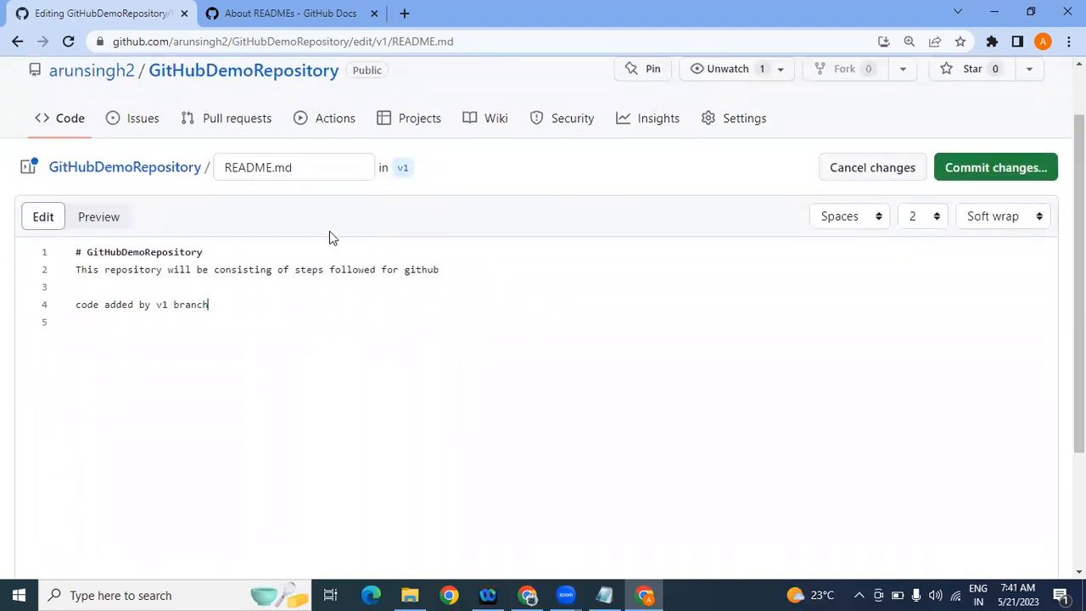
left_click(97, 219)
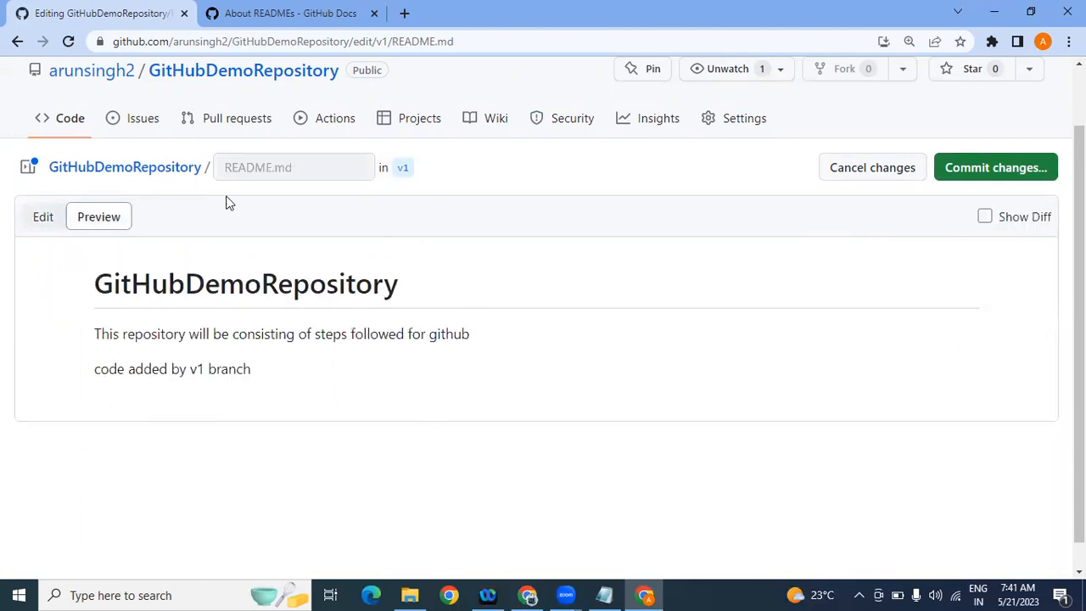
left_click(32, 225)
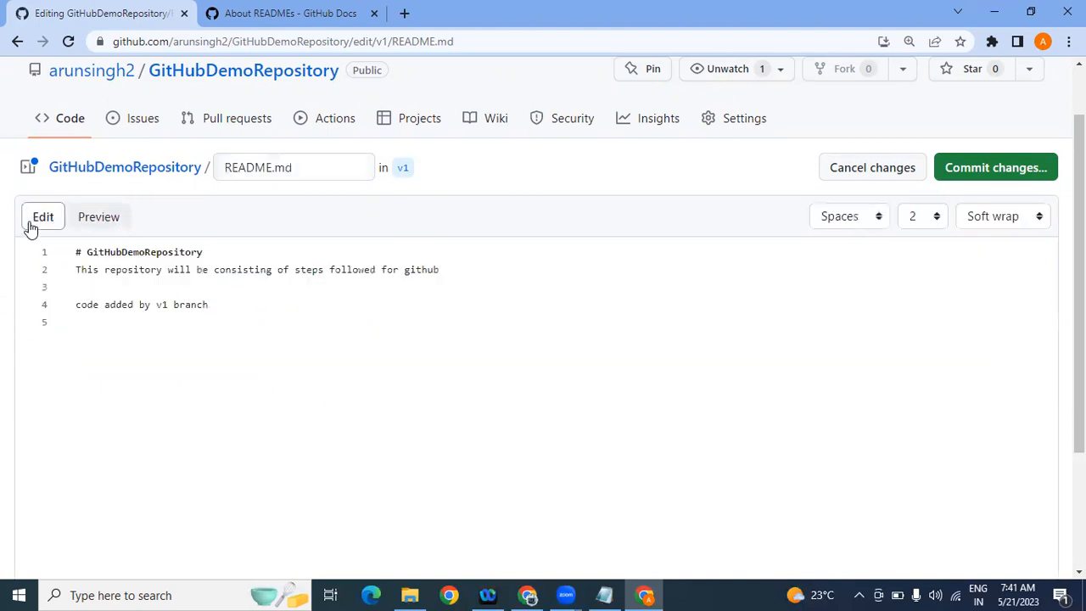
left_click(72, 305)
key("BackSpace")
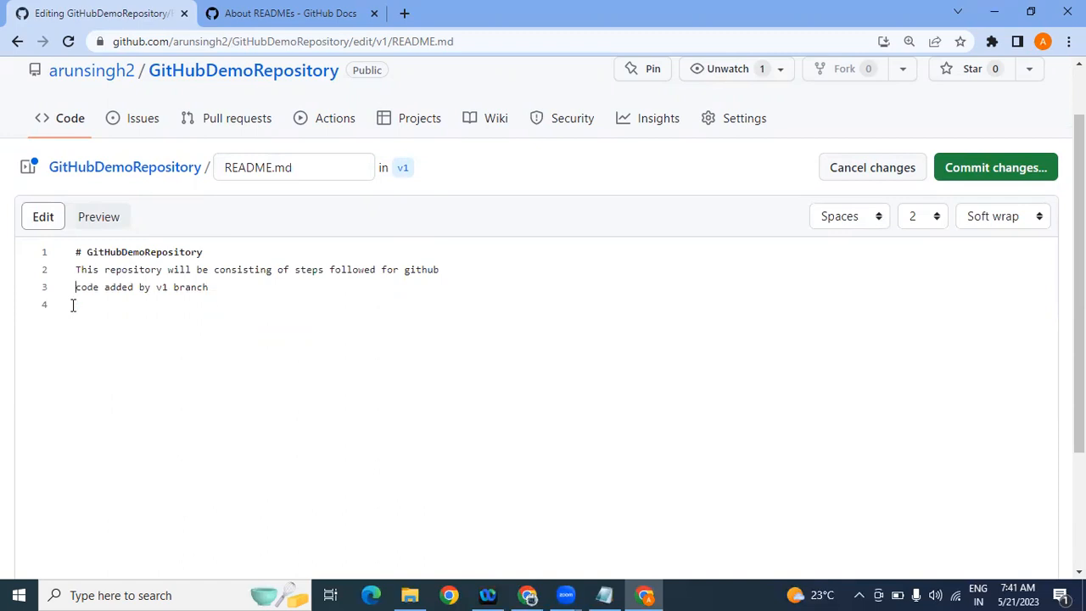
left_click(100, 218)
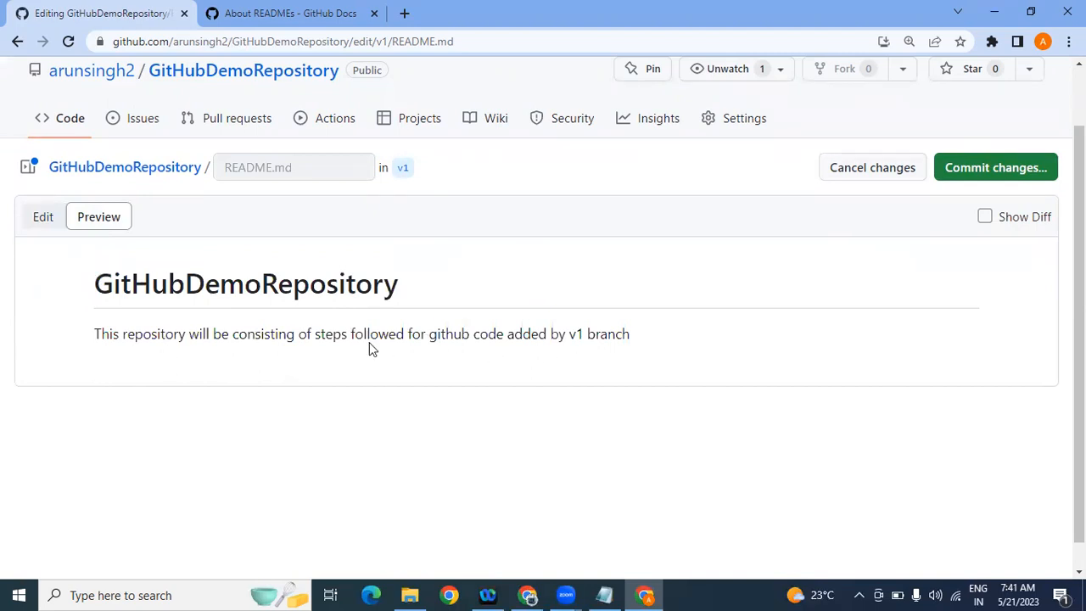
left_click(42, 214)
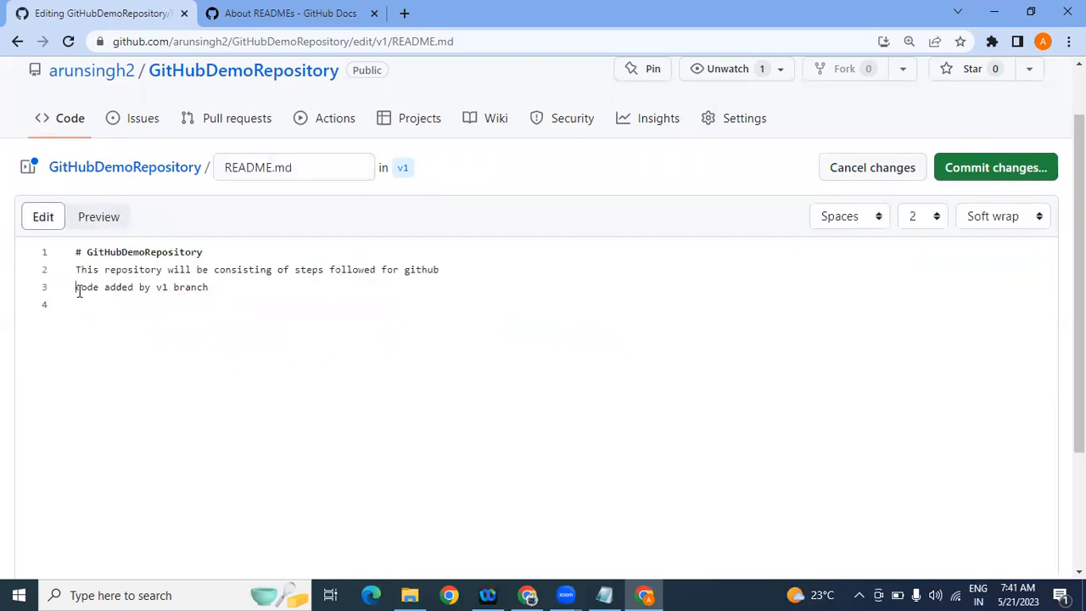
key("Return")
left_click(90, 227)
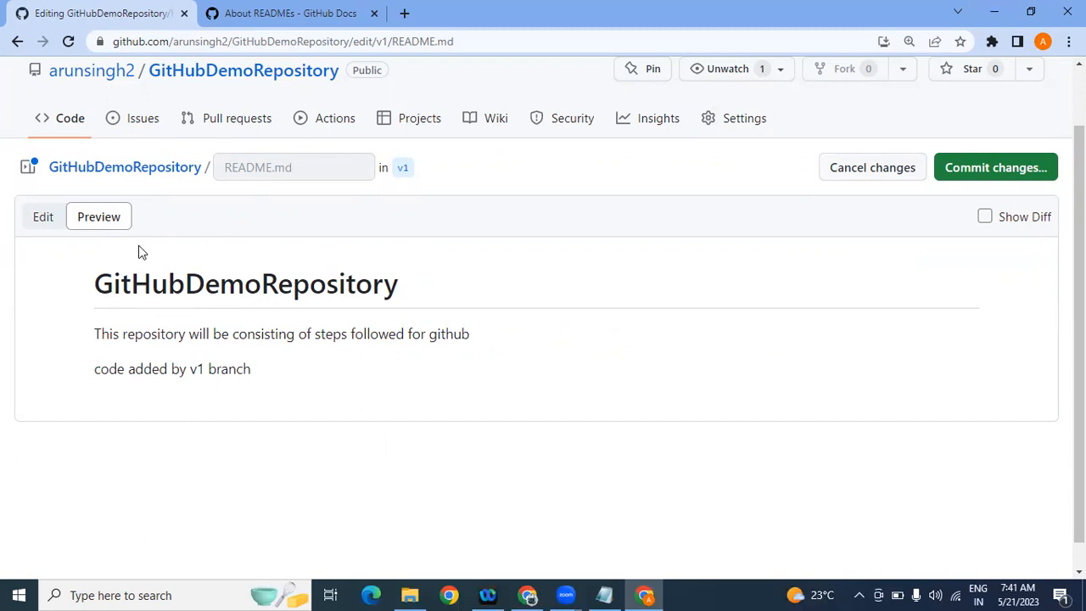
left_click(41, 218)
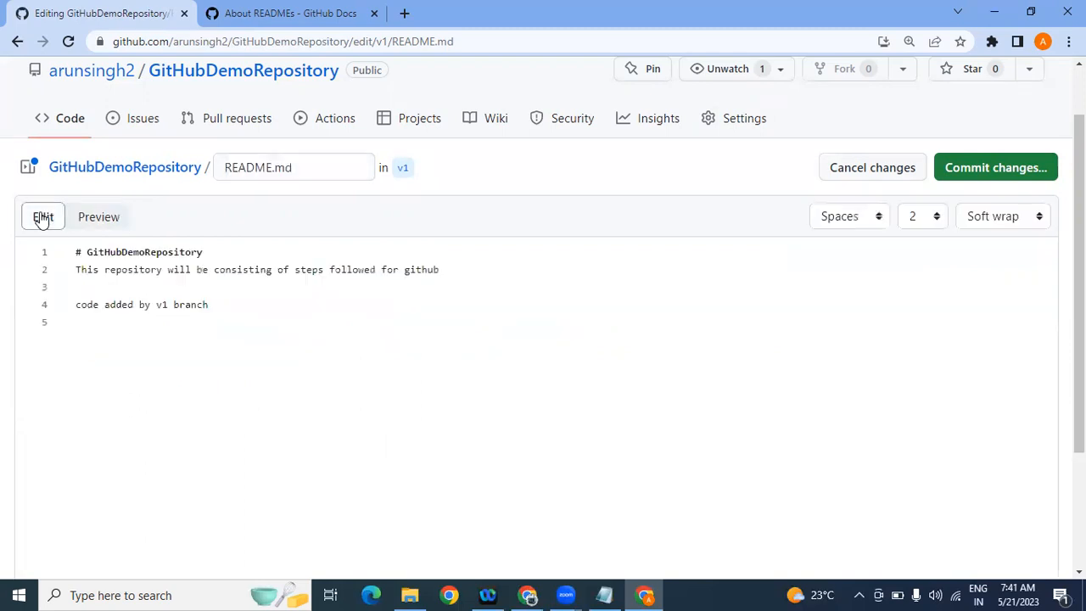
left_click(95, 218)
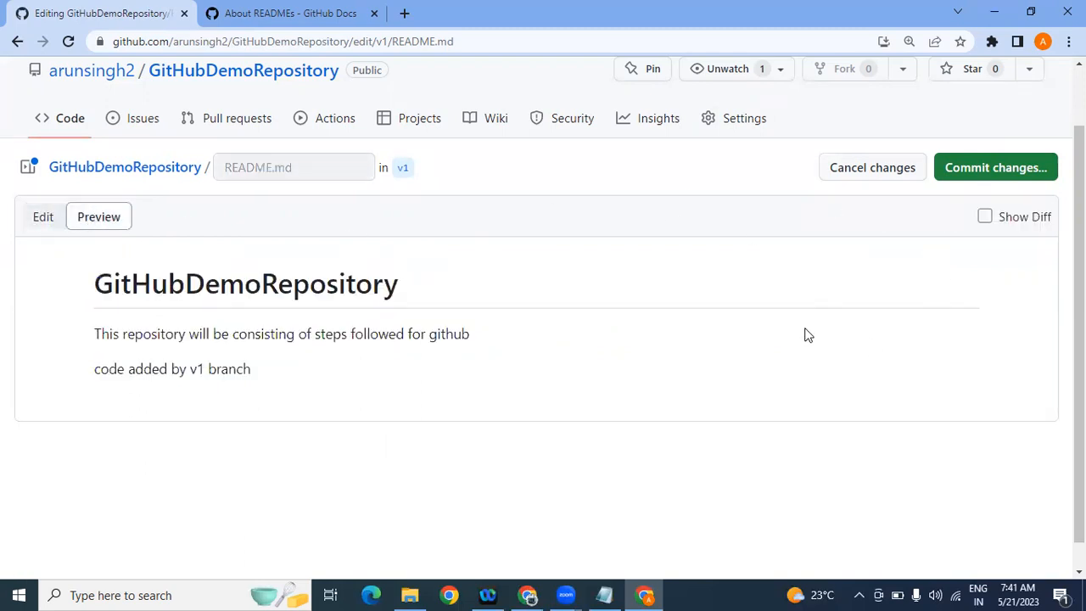
left_click(39, 218)
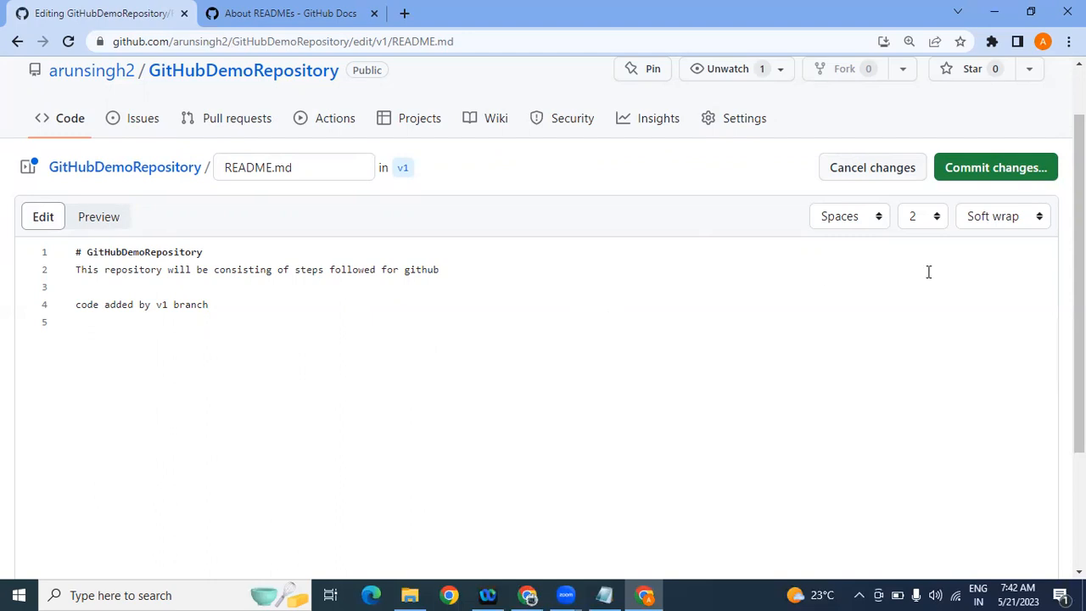
scroll(957, 272, "down", 3)
scroll(999, 255, "up", 4)
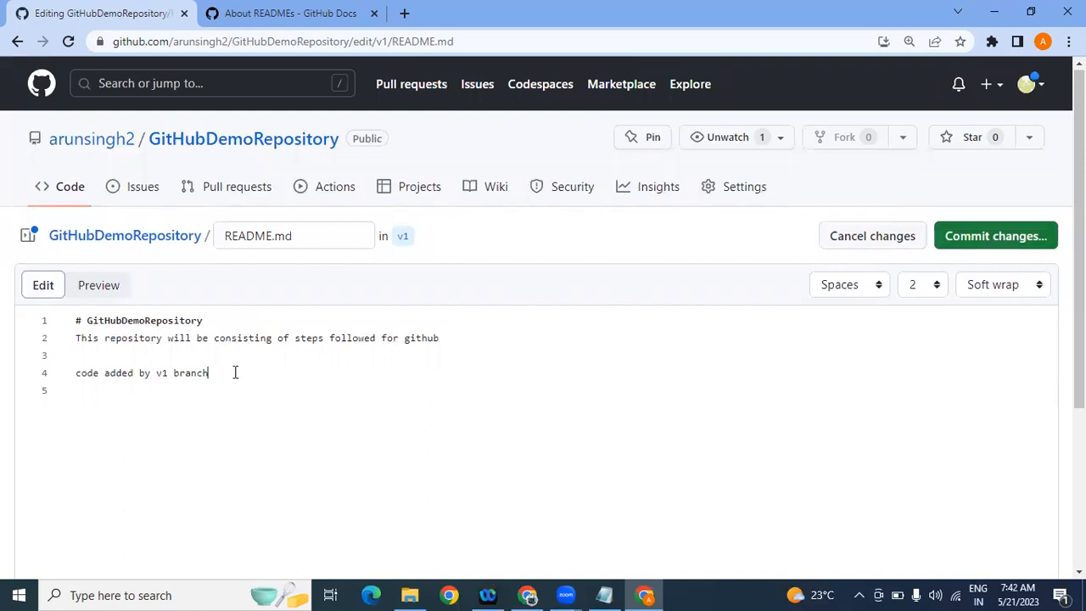
Step: Replace the default commit message with 'added first code from new branch(v1)'
left_click_drag(237, 372, 73, 373)
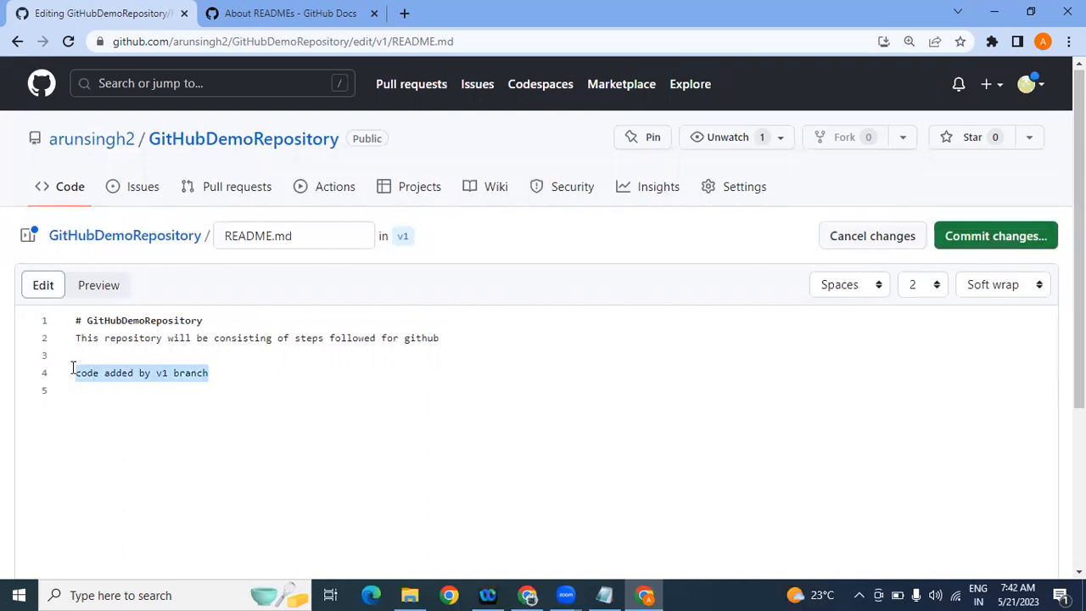
left_click(966, 241)
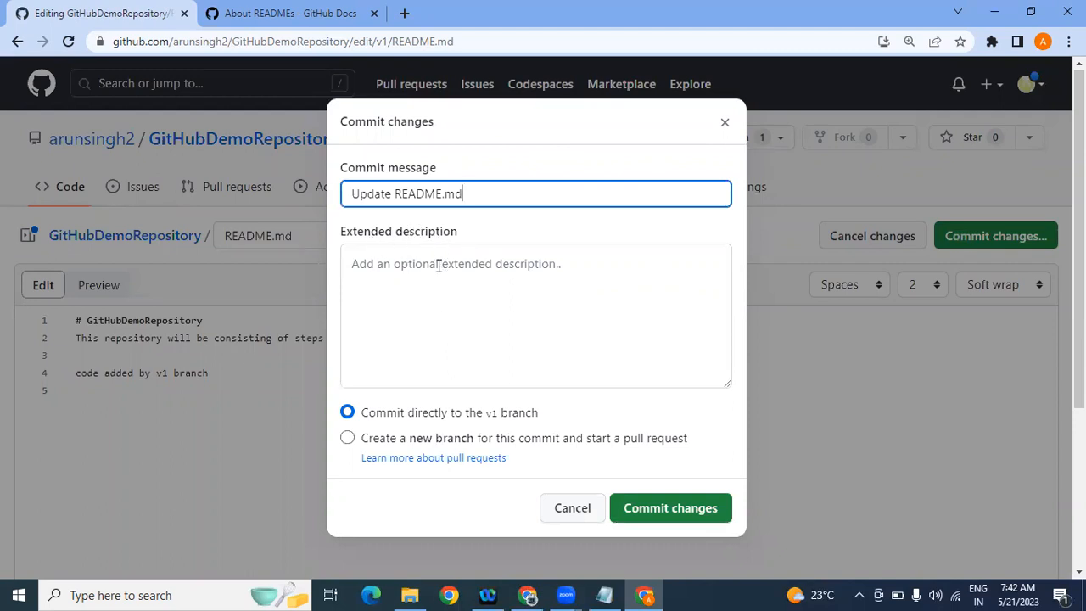
left_click_drag(480, 194, 348, 188)
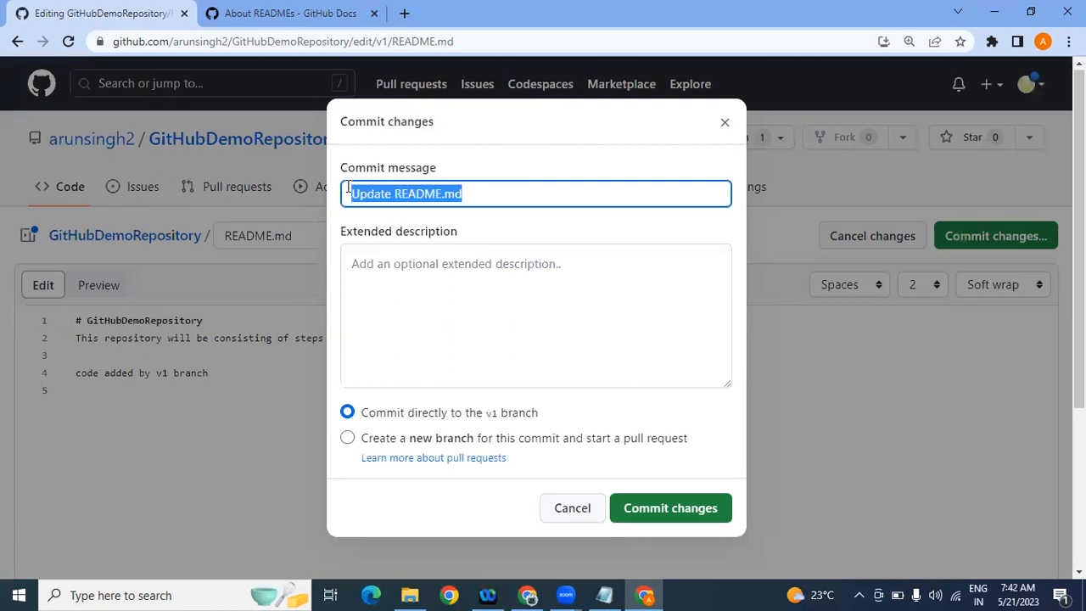
key("BackSpace")
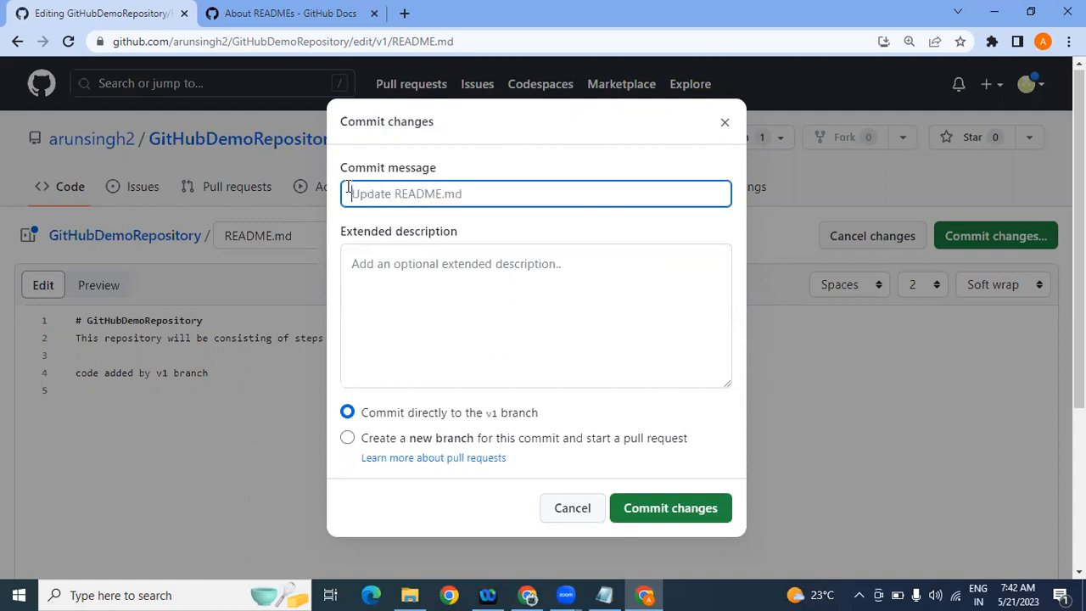
type("added first co")
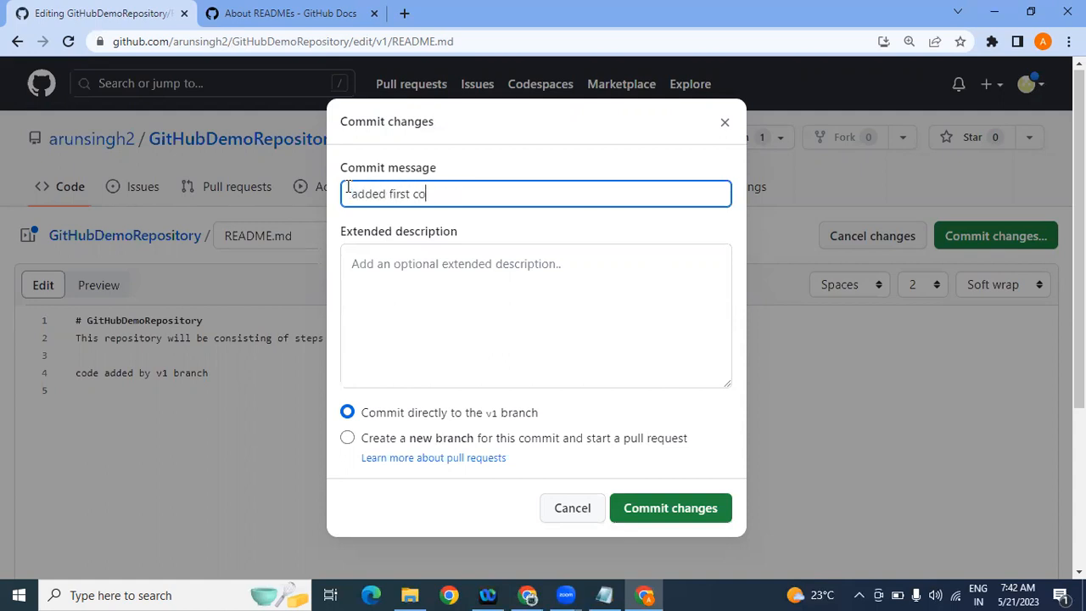
type("de from neww branch")
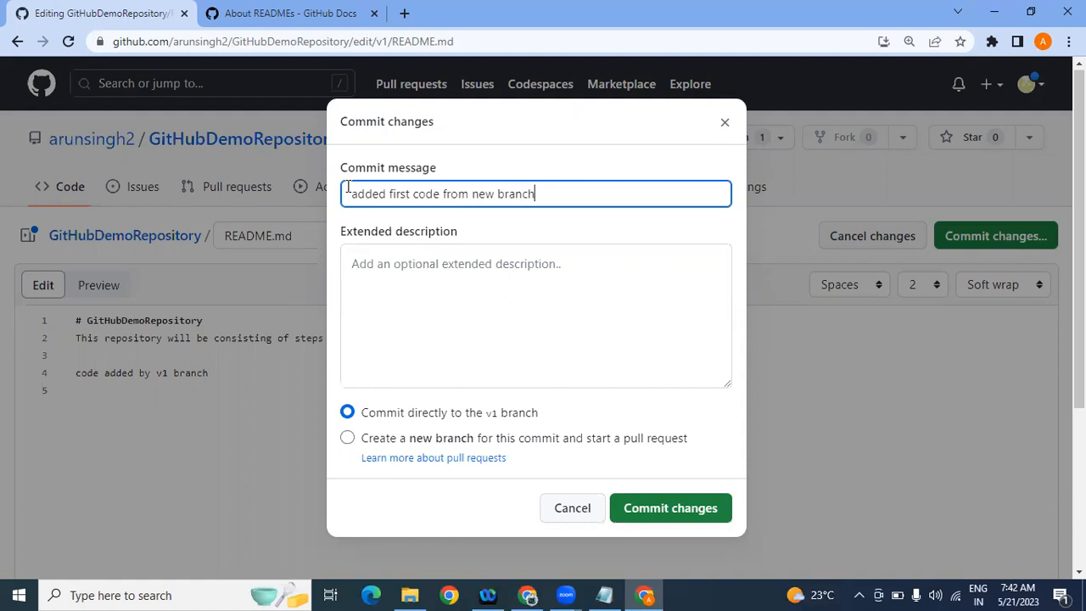
type("(v1")
Step: Commit the README change directly to the v1 branch
left_click(353, 260)
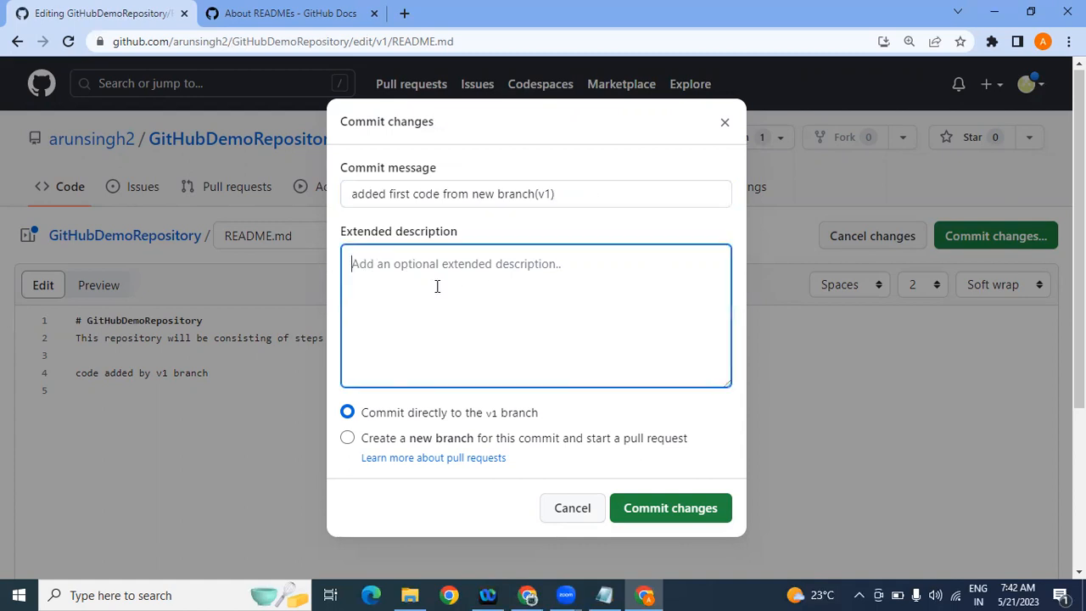
left_click_drag(573, 193, 339, 213)
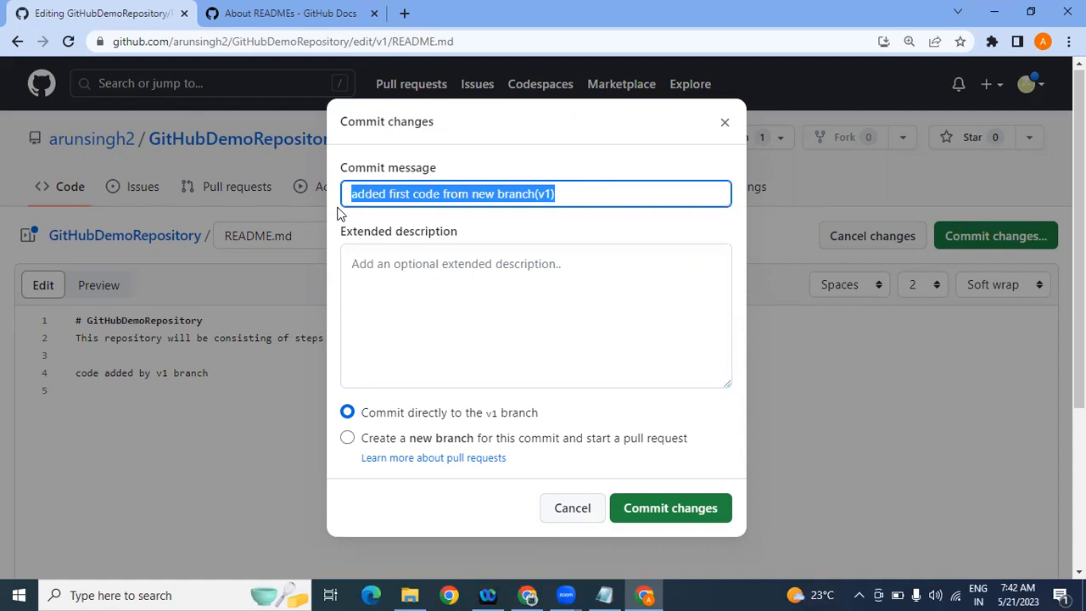
left_click(418, 278)
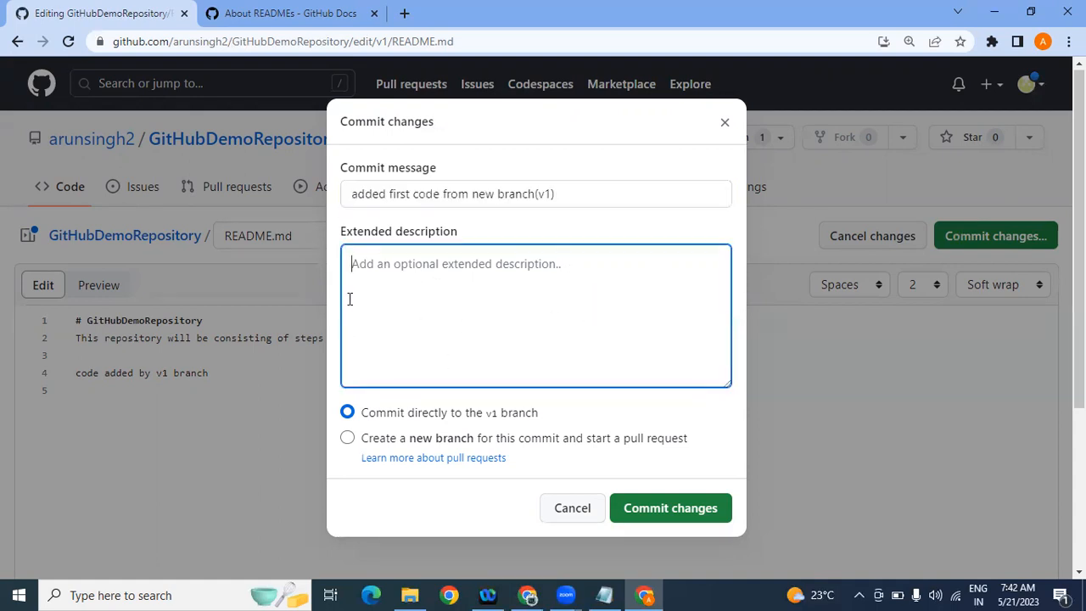
left_click(575, 202)
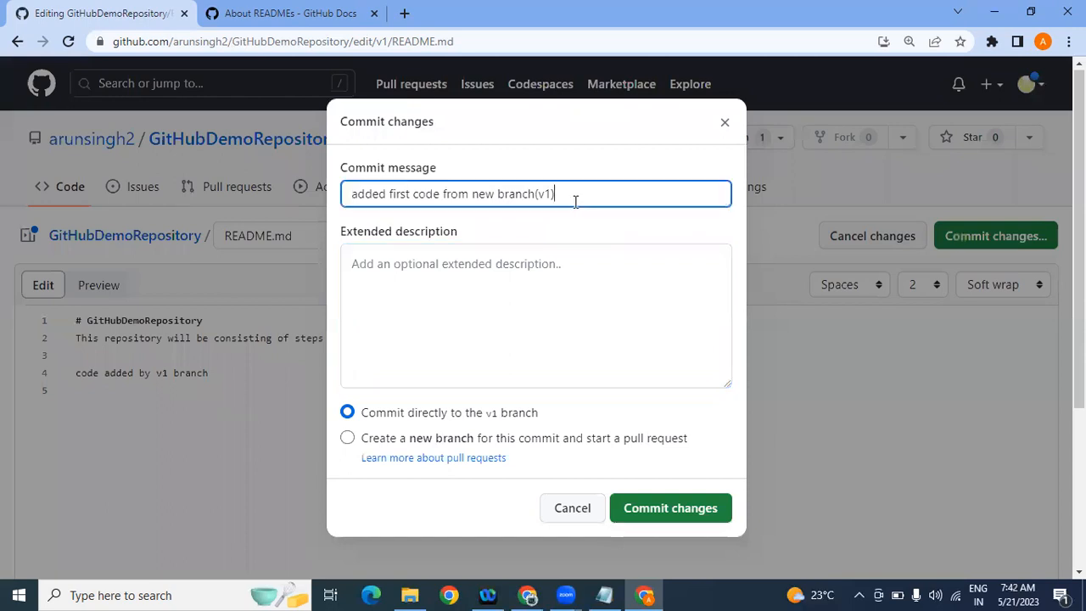
left_click_drag(575, 202, 333, 204)
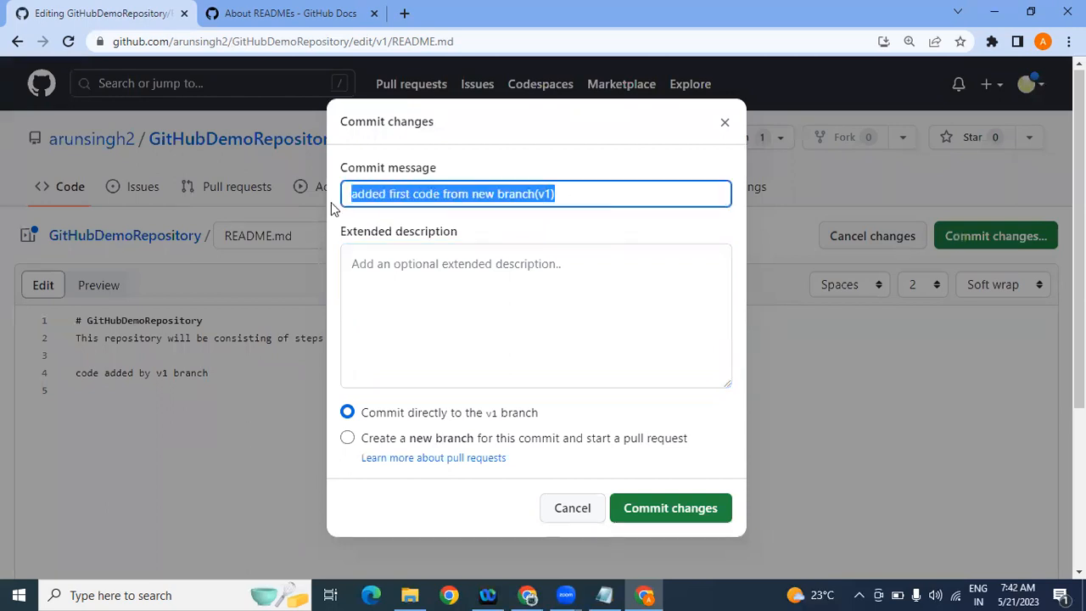
left_click(411, 314)
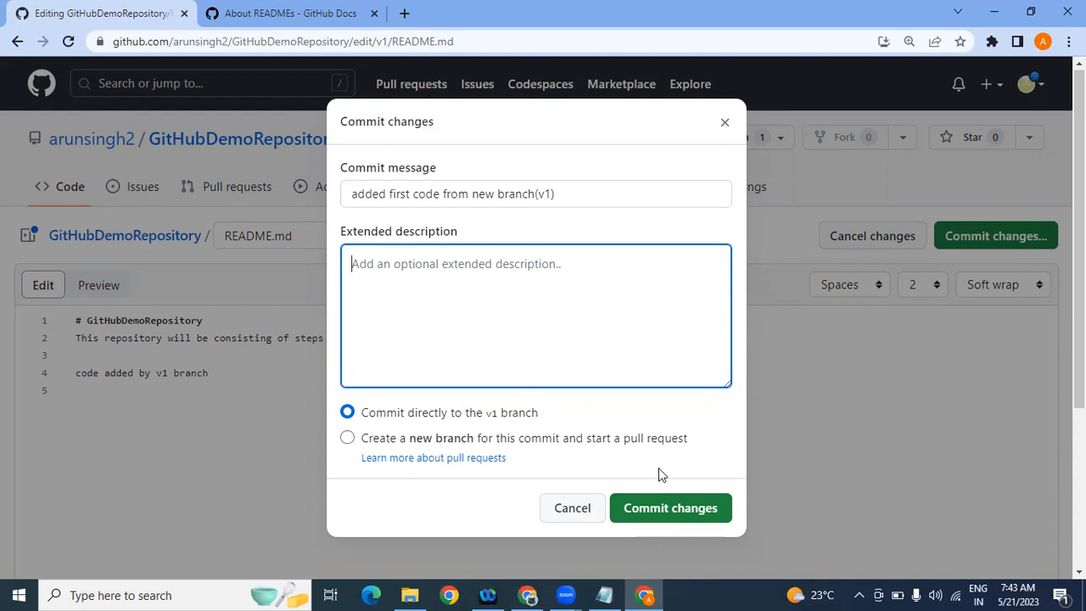
left_click(689, 512)
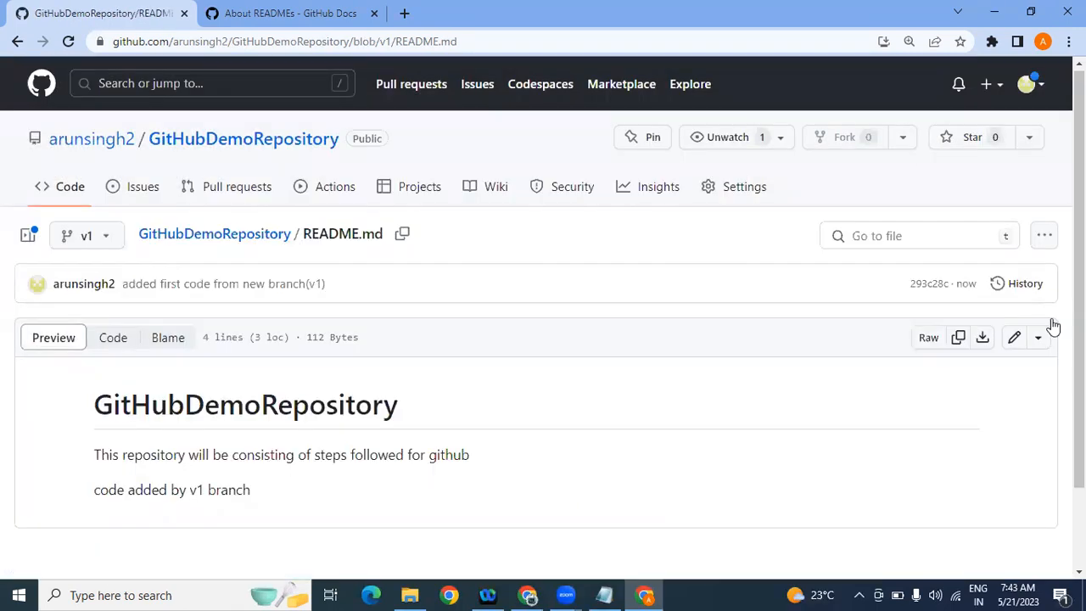
scroll(1078, 323, "down", 1)
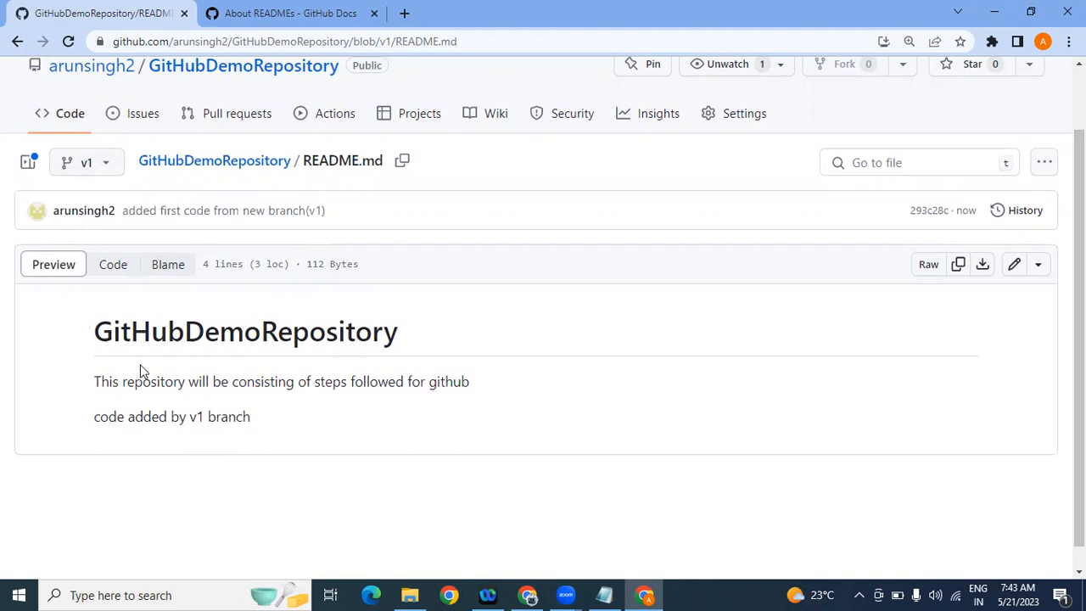
left_click_drag(76, 387, 297, 414)
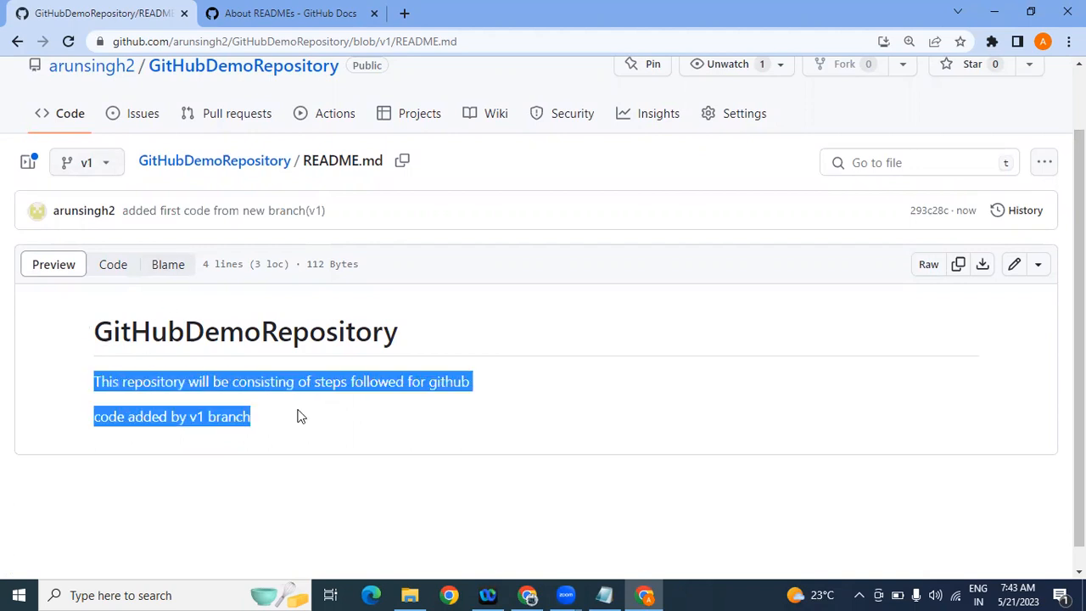
left_click(108, 176)
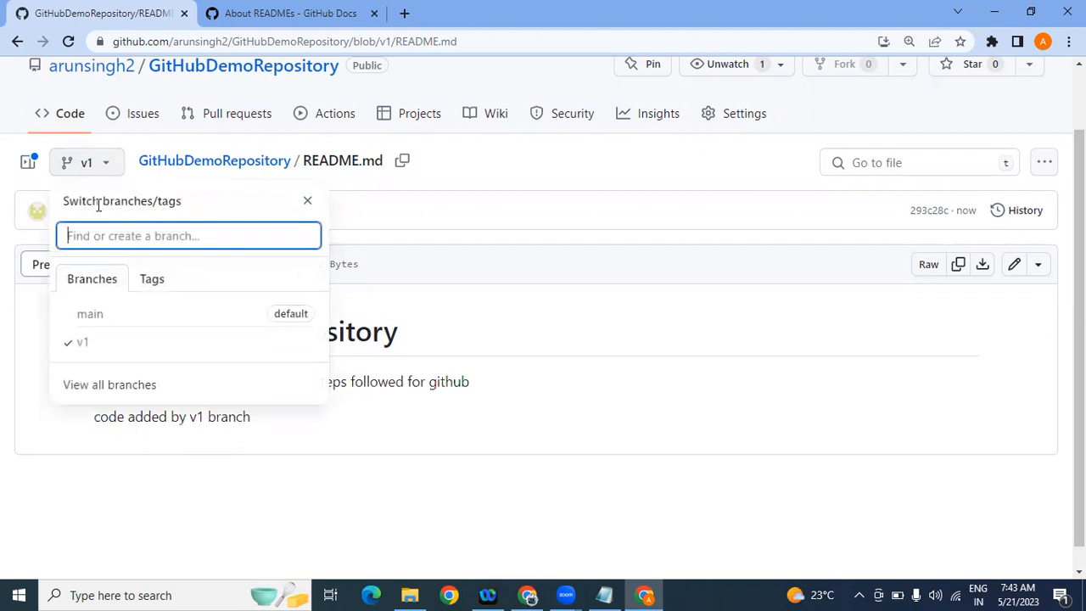
left_click(89, 315)
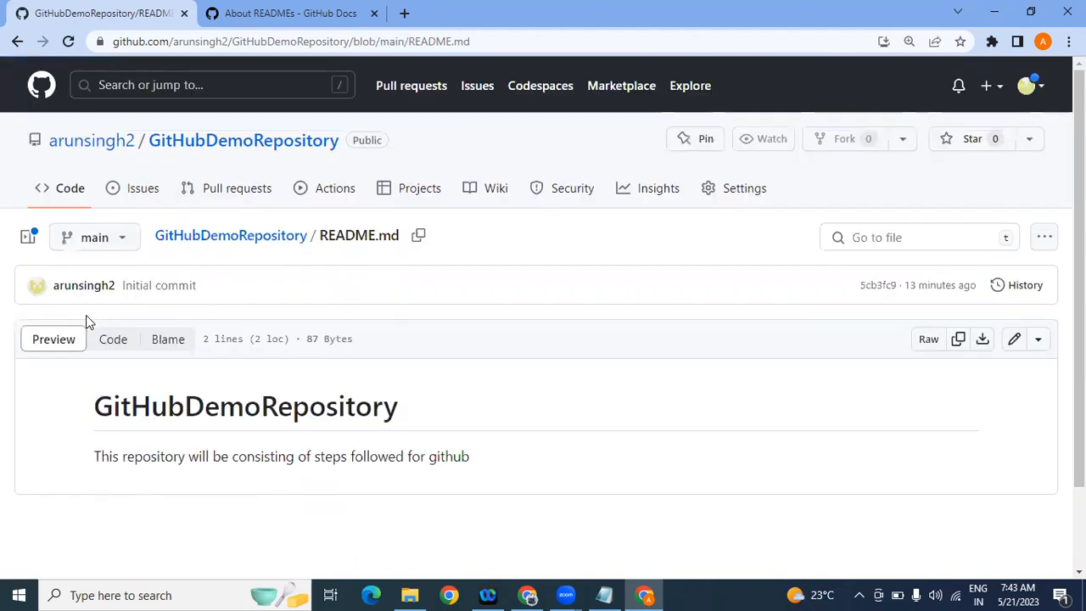
left_click_drag(88, 457, 512, 475)
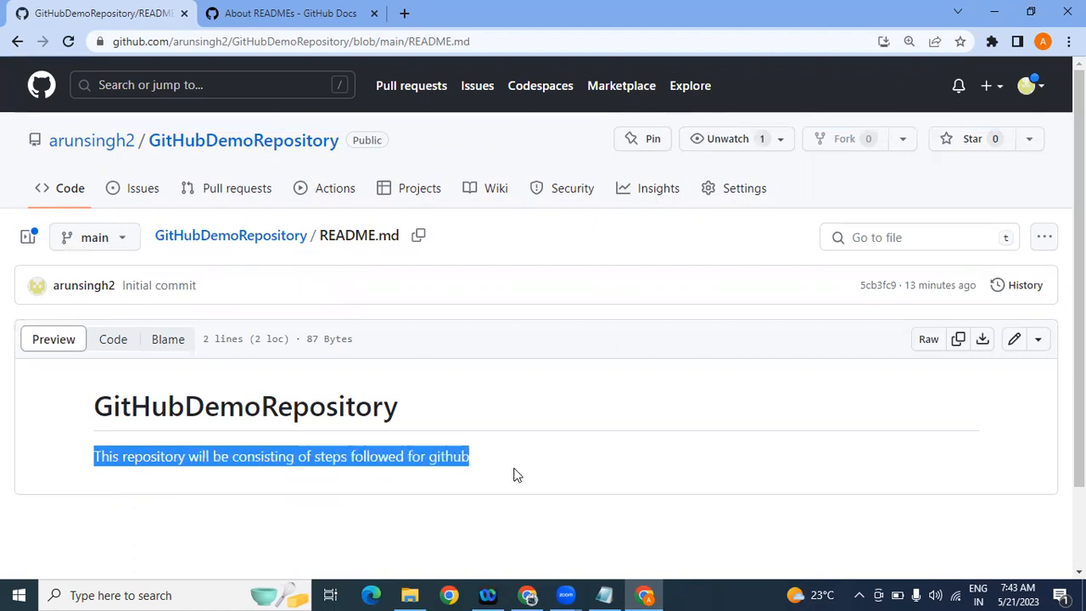
left_click(127, 242)
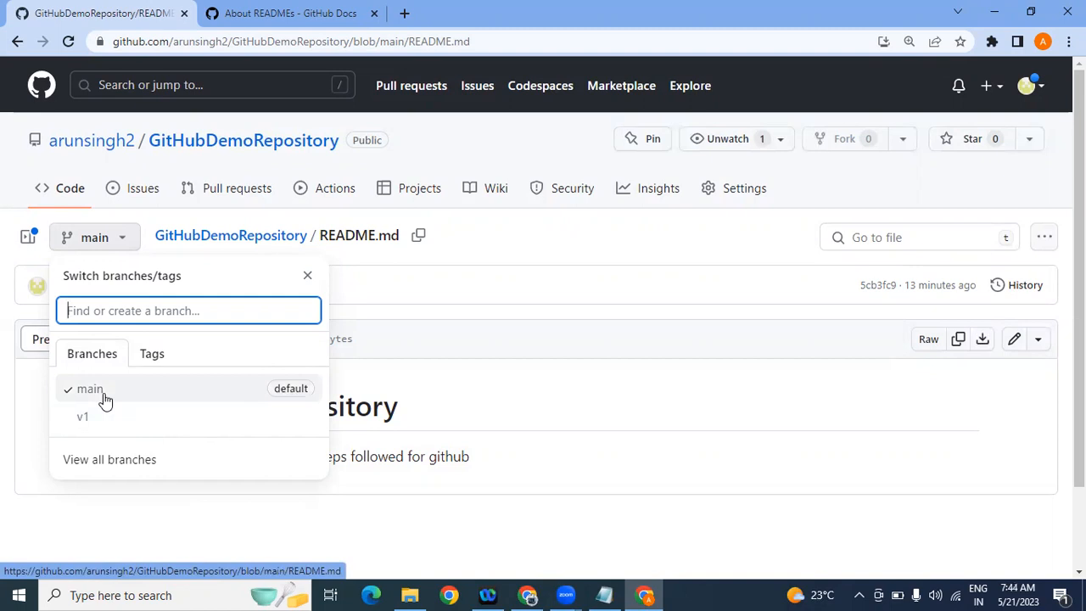
left_click(102, 390)
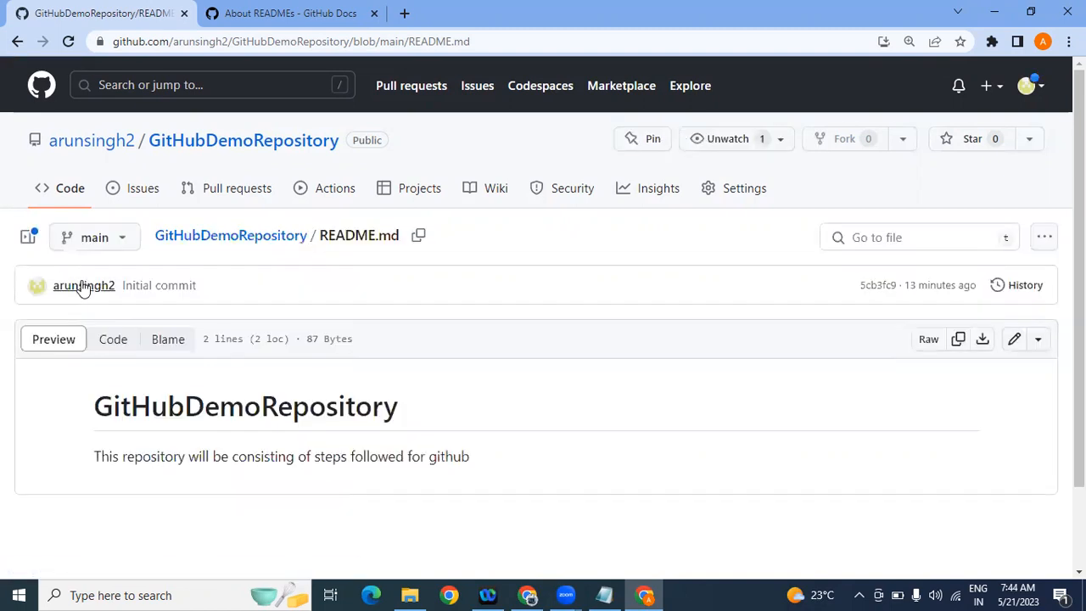
left_click(128, 239)
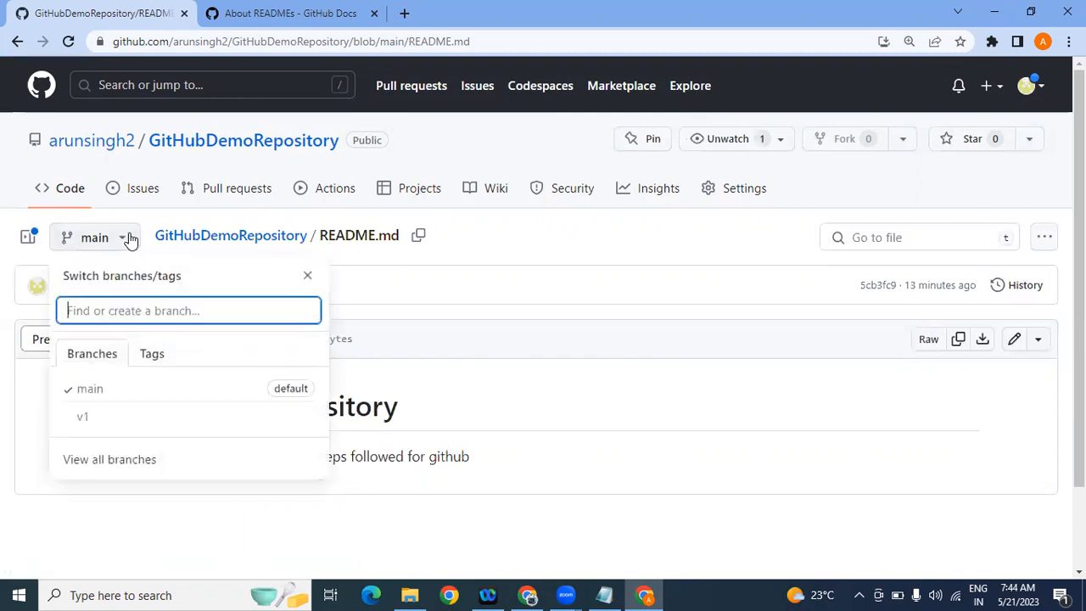
left_click(104, 422)
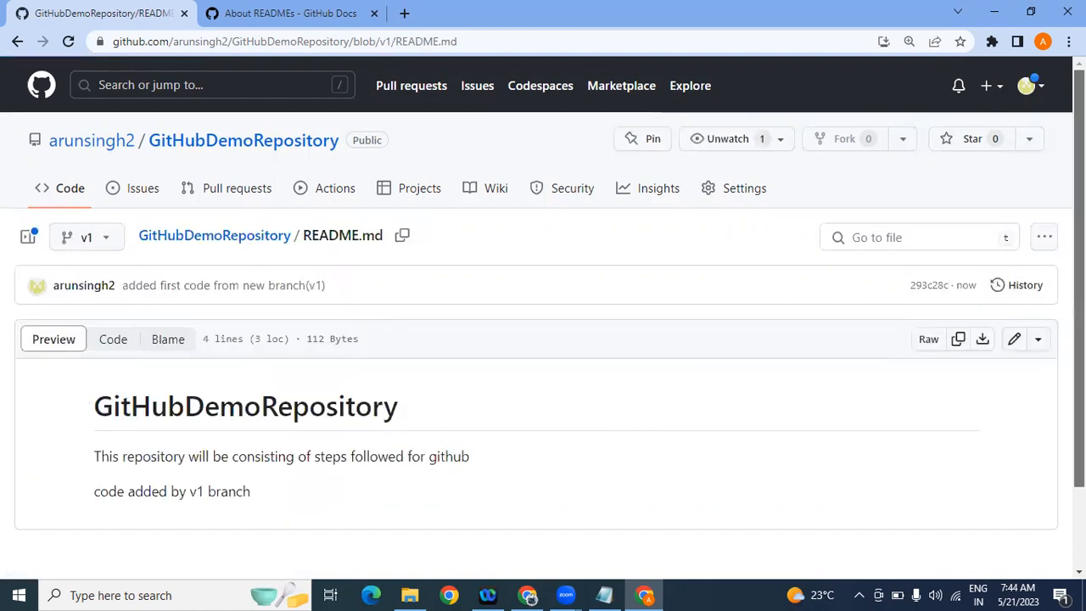
scroll(1080, 280, "down", 1)
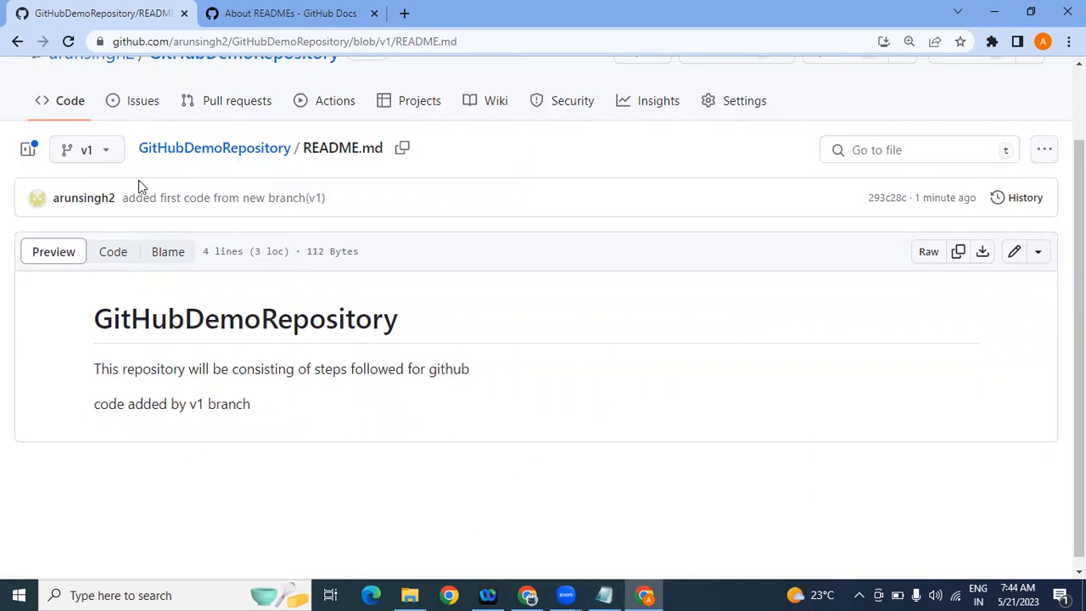
left_click(109, 153)
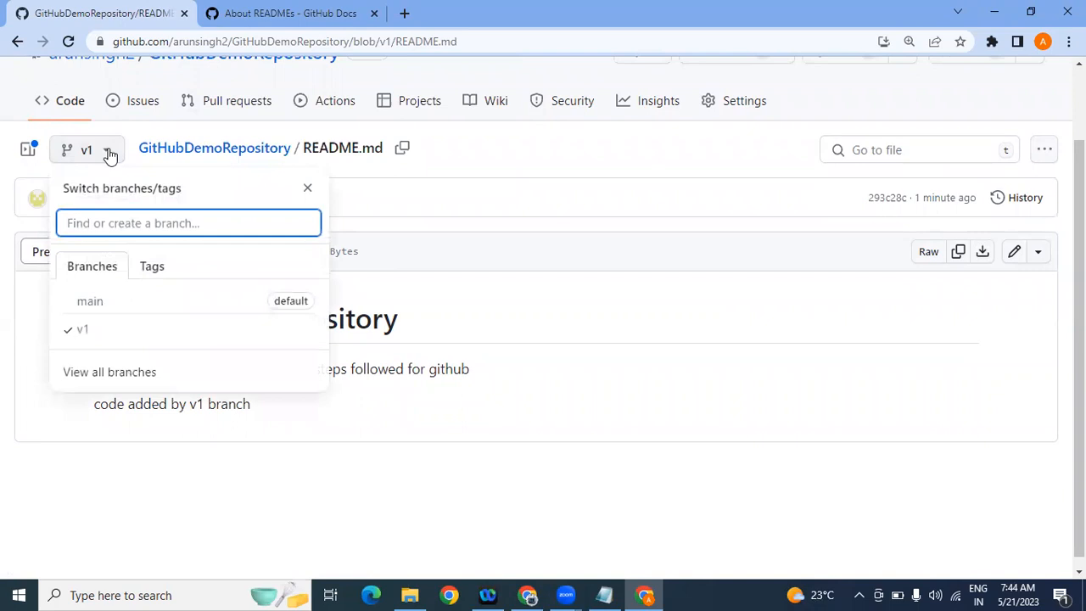
left_click_drag(1079, 285, 1079, 203)
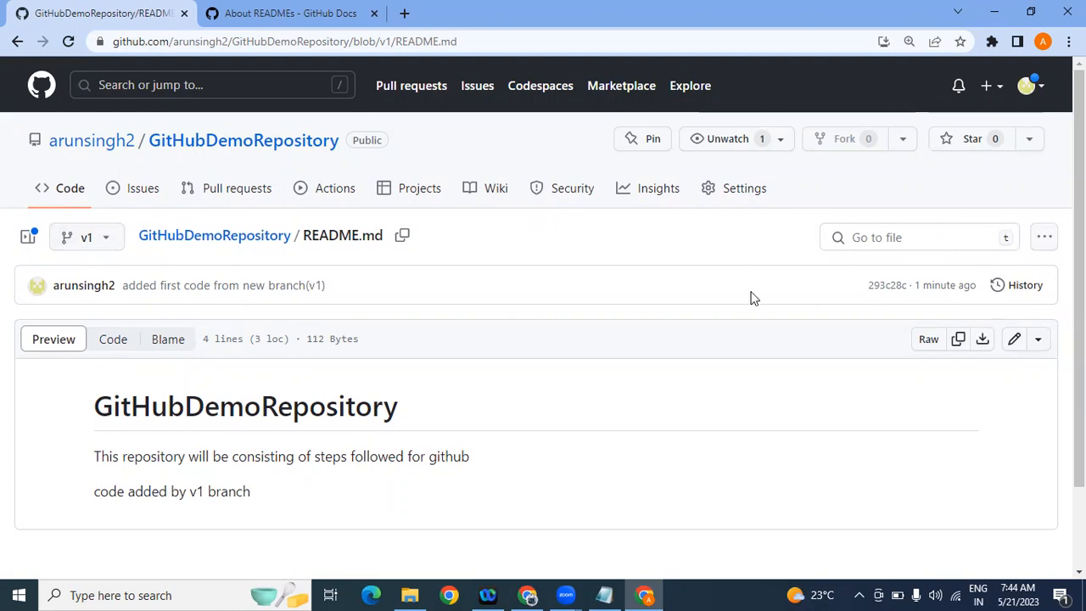
mouse_move(1079, 271)
left_mouse_down()
mouse_move(1079, 339)
mouse_move(1078, 272)
left_mouse_up()
mouse_move(641, 594)
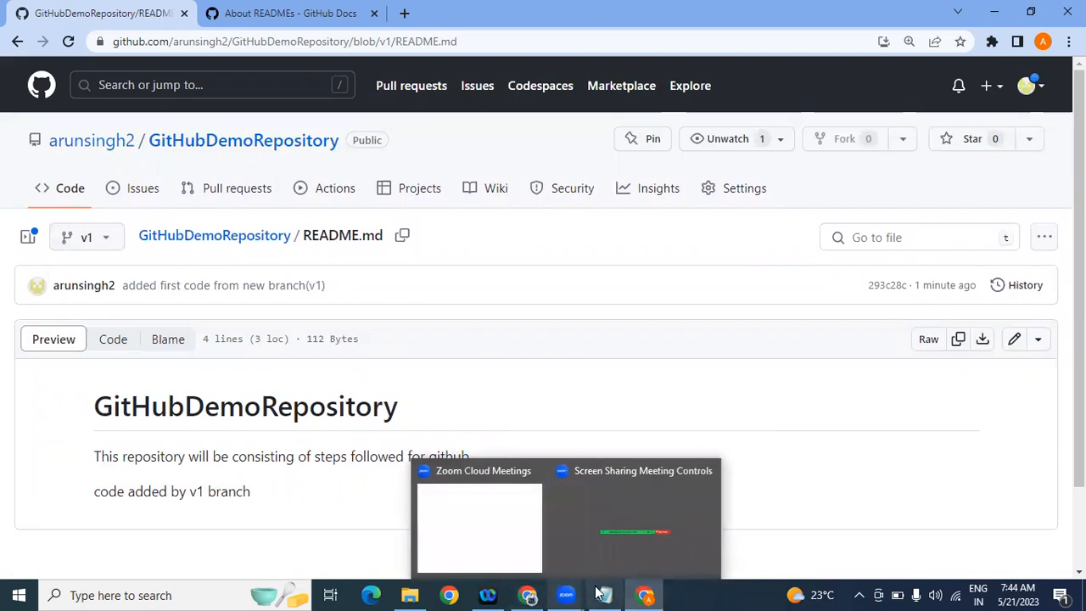
Step: Add a 'created branch:' heading below the default-branch note in the Notepad notes
left_click(604, 594)
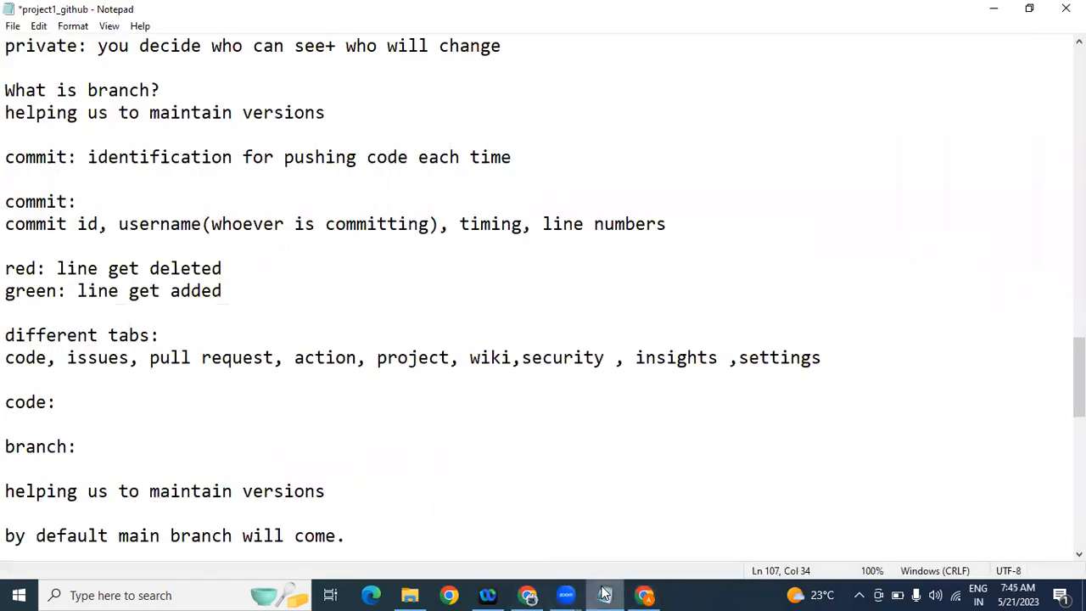
scroll(833, 435, "down", 8)
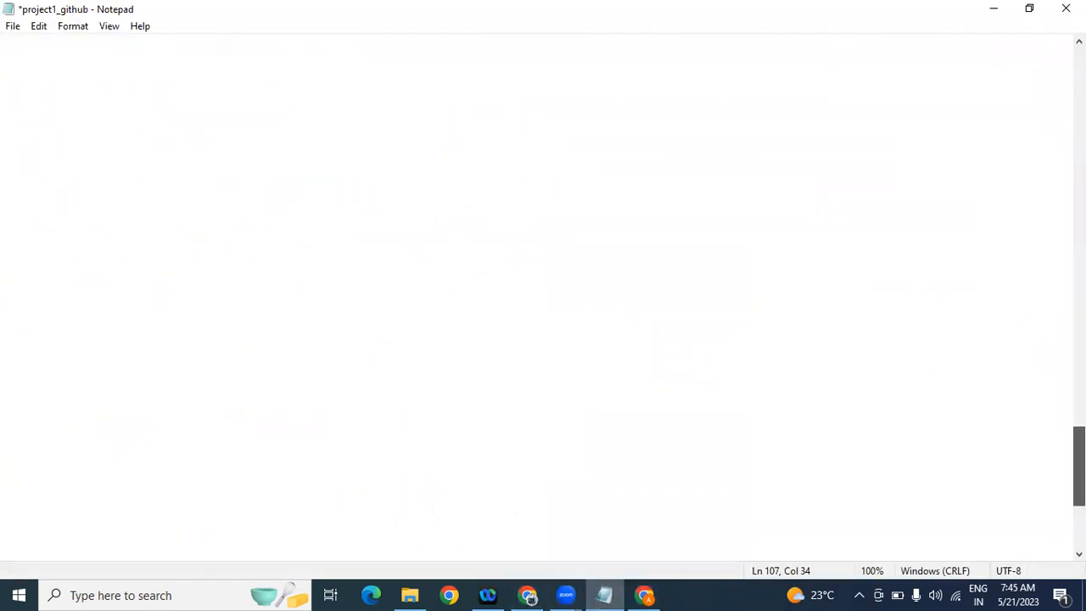
scroll(834, 435, "up", 5)
scroll(543, 297, "up", 1)
scroll(531, 387, "up", 1)
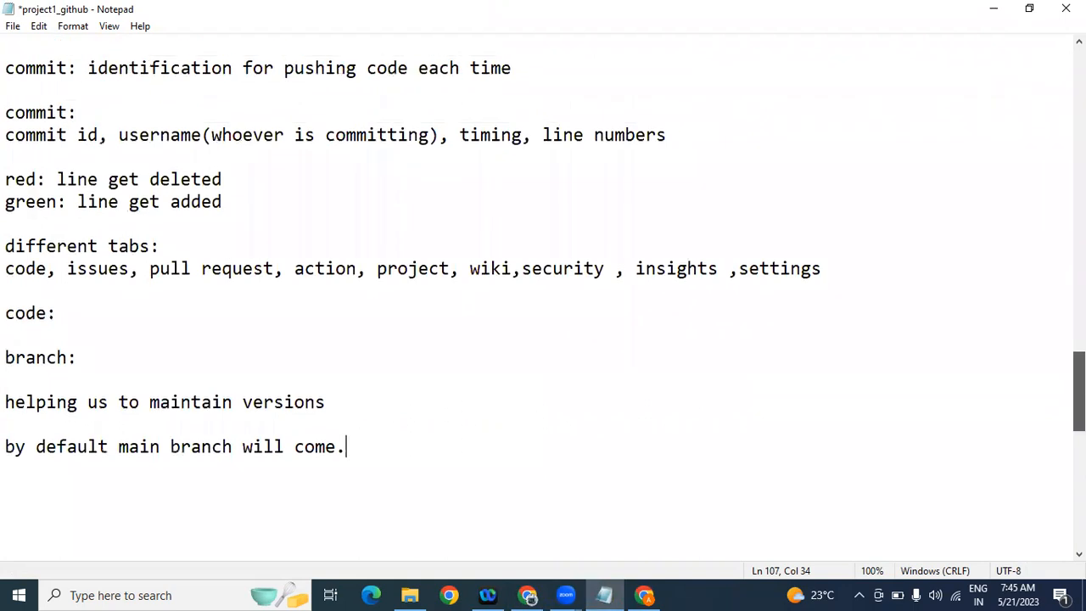
left_click_drag(5, 314, 56, 313)
left_click_drag(7, 359, 78, 361)
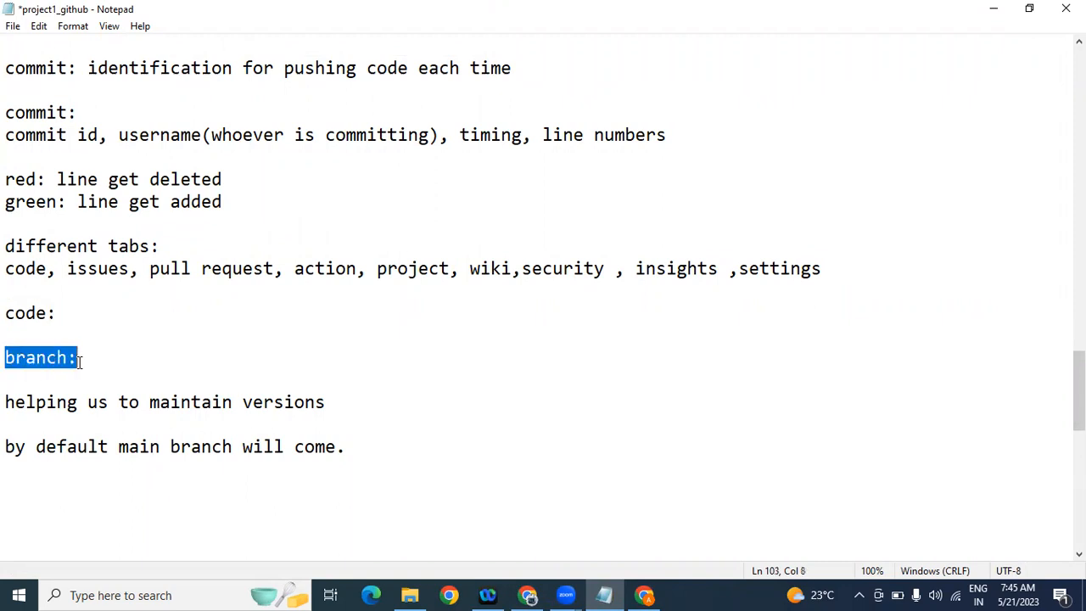
left_click(495, 452)
key("Return")
key("Return")
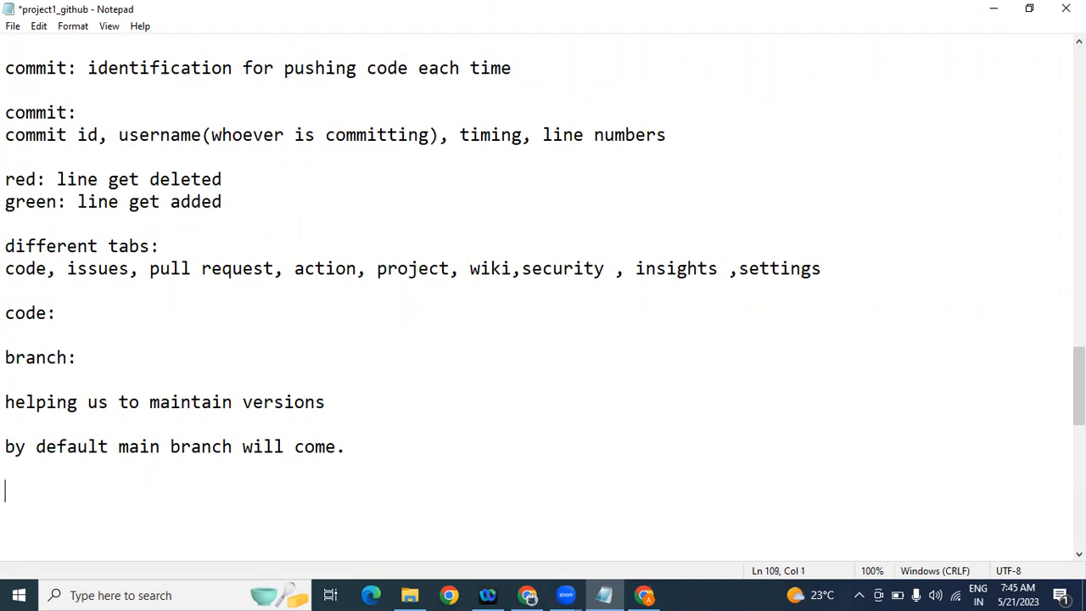
type("main")
key("BackSpace")
key("BackSpace")
key("BackSpace")
key("BackSpace")
type("created")
key("BackSpace")
key("BackSpace")
key("BackSpace")
type("ted branch:")
Step: List 'main( created at time of repository creation by default)' and 'v1(newly created branch)' beneath it
key("Return")
type("main")
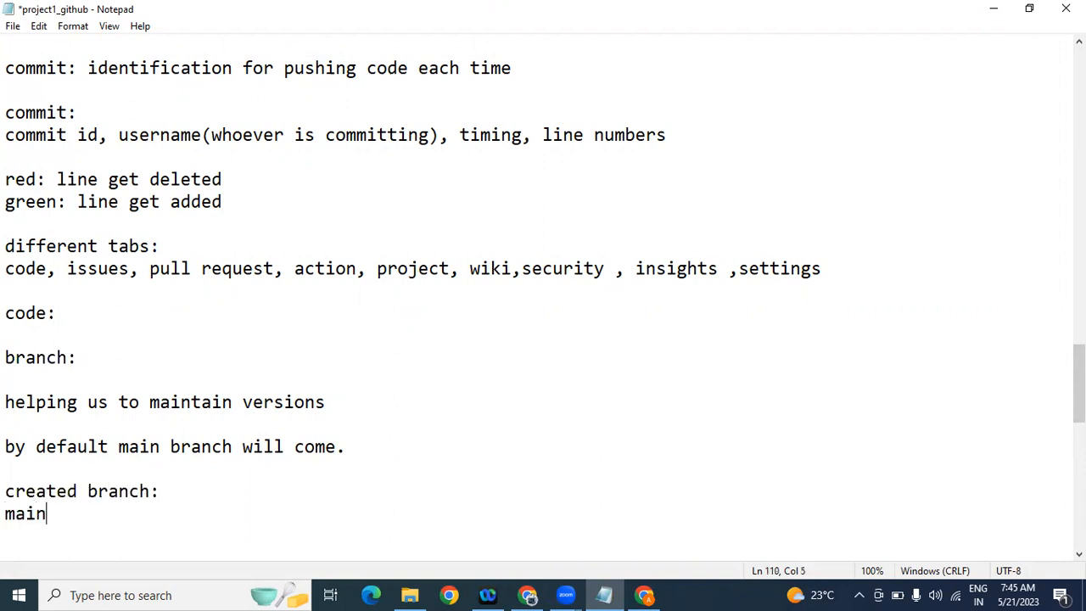
type("( create")
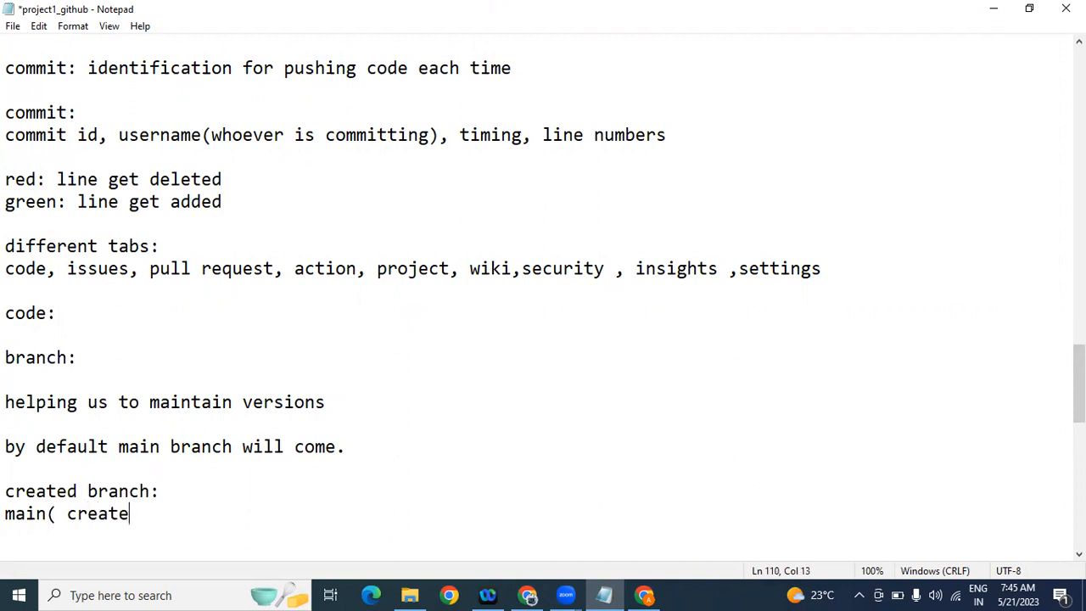
type("d at tim")
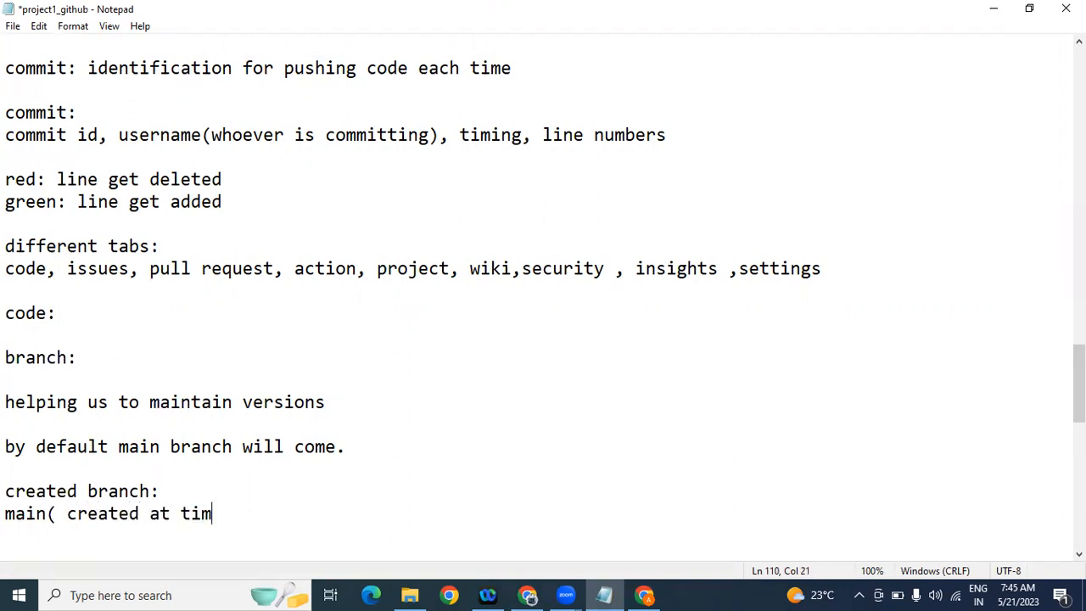
type("e of repository creation by default")
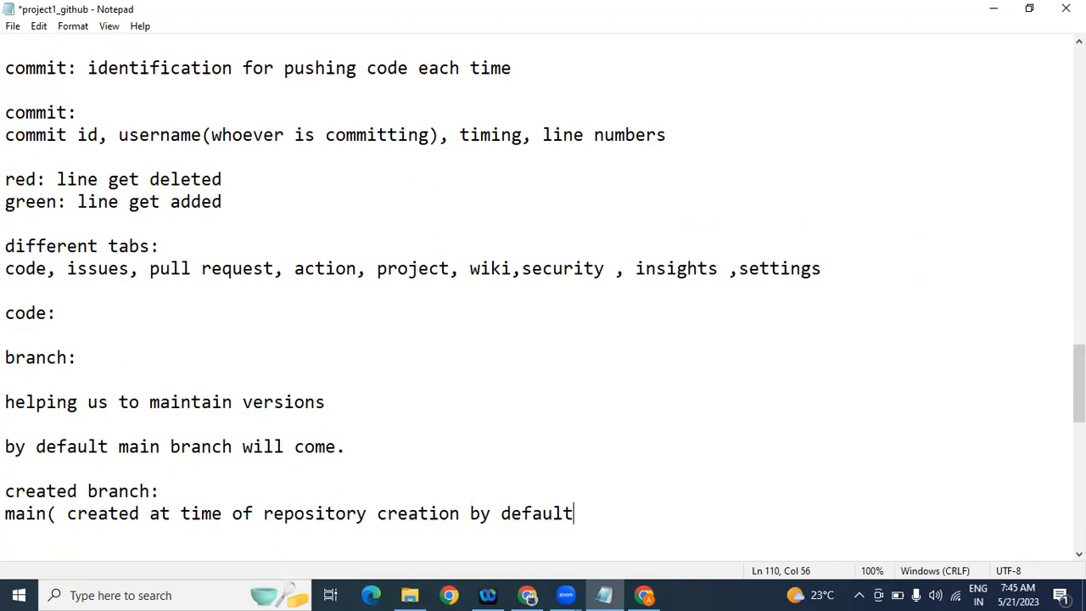
type(")")
key("Return")
type("v2")
key("BackSpace")
type("1(newly created branch)")
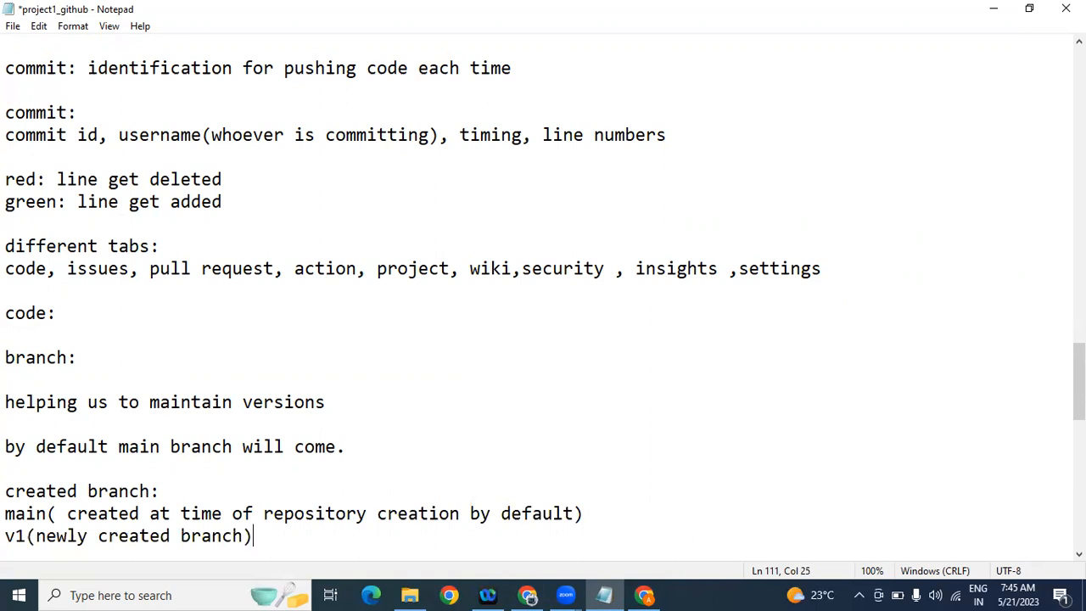
key("Return")
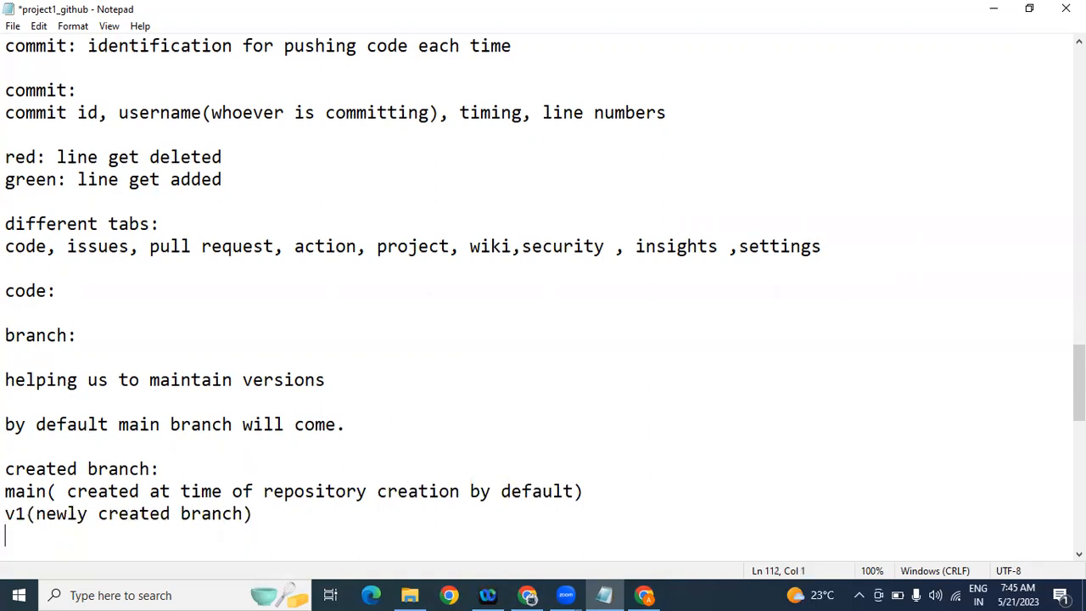
Step: Add 'getting github code in our localsystem:' with 'tools:' listing 'eclipse,' and 'github desktop'
key("Return")
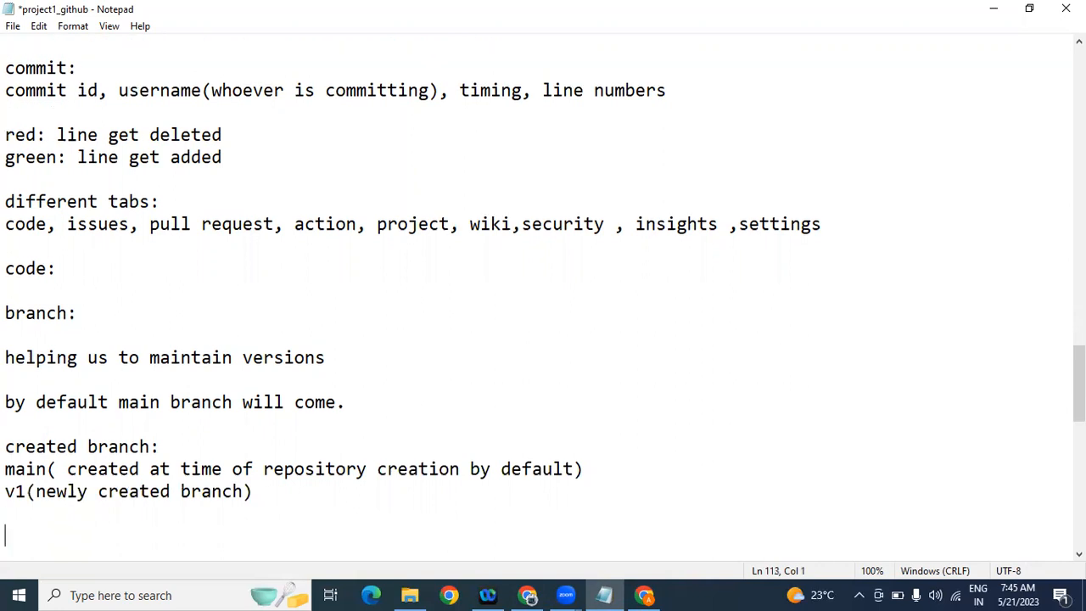
type("getting gi")
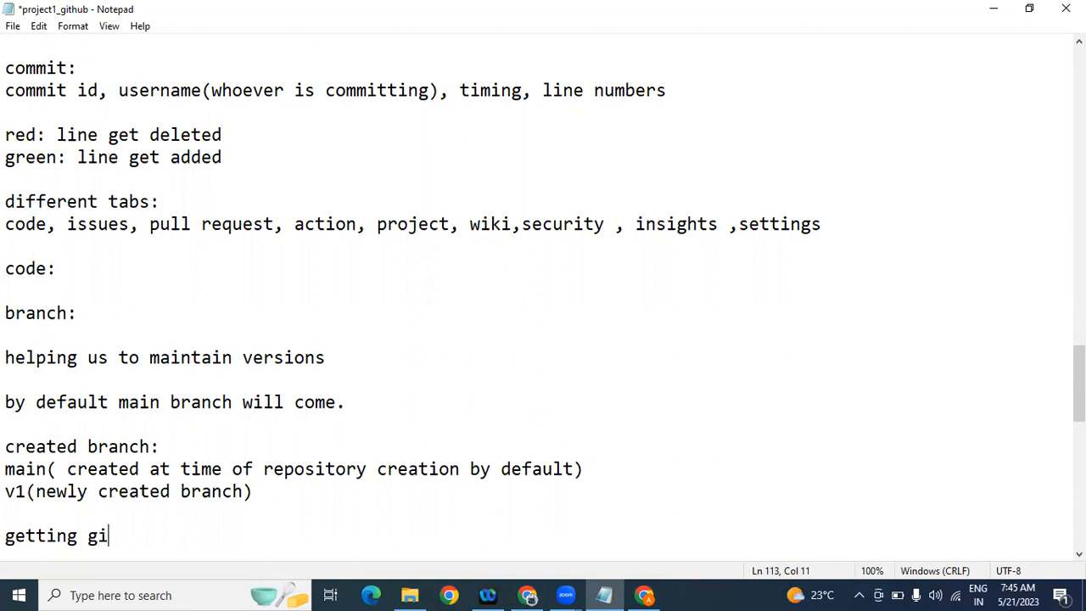
type("thub co")
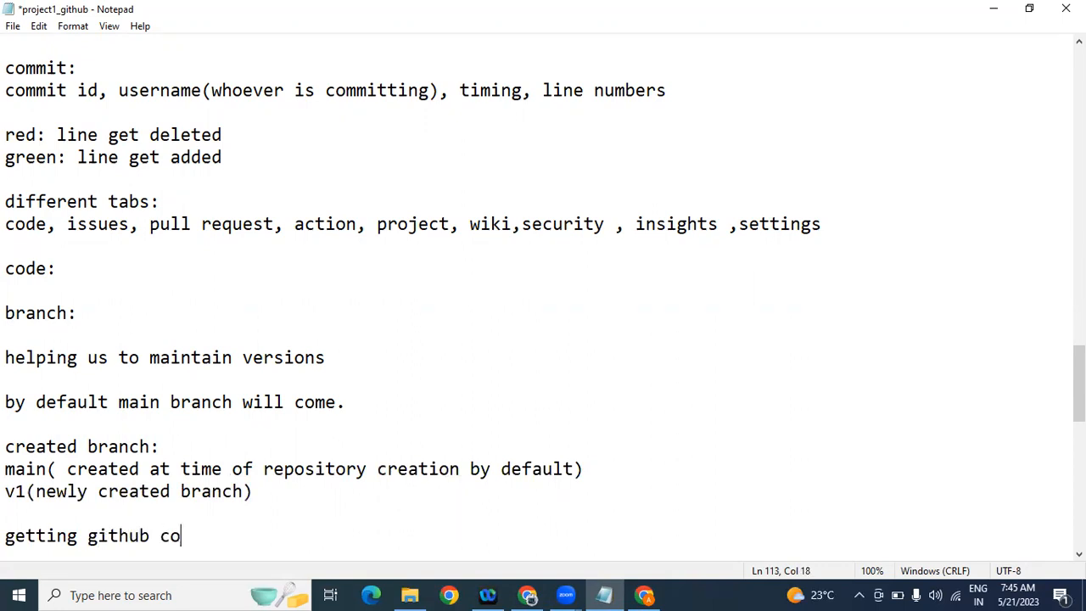
type("de in our")
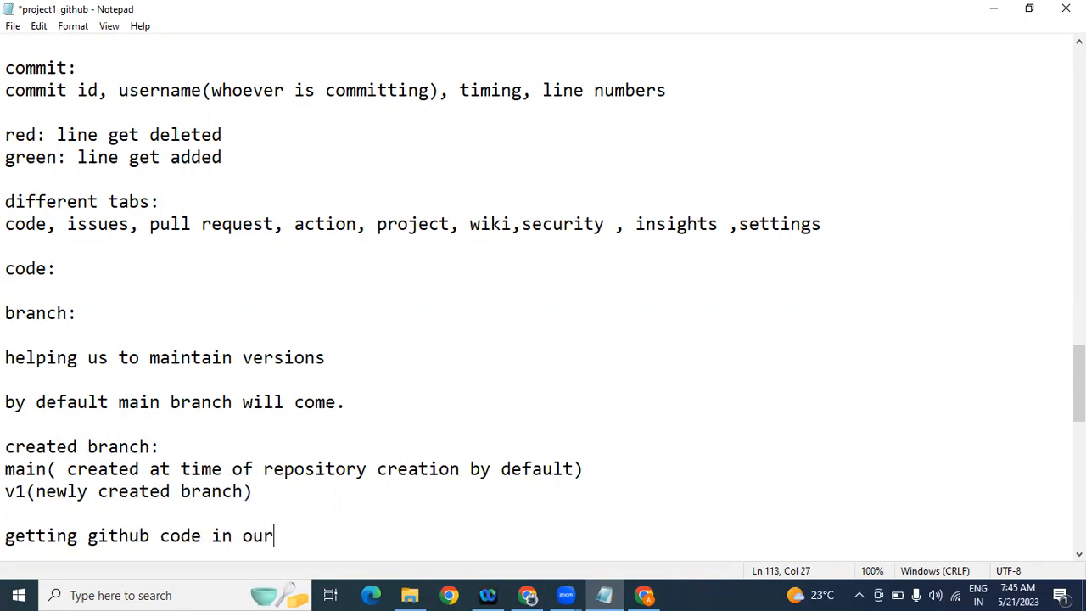
type(" localsystem:")
key("Return")
type("tools:")
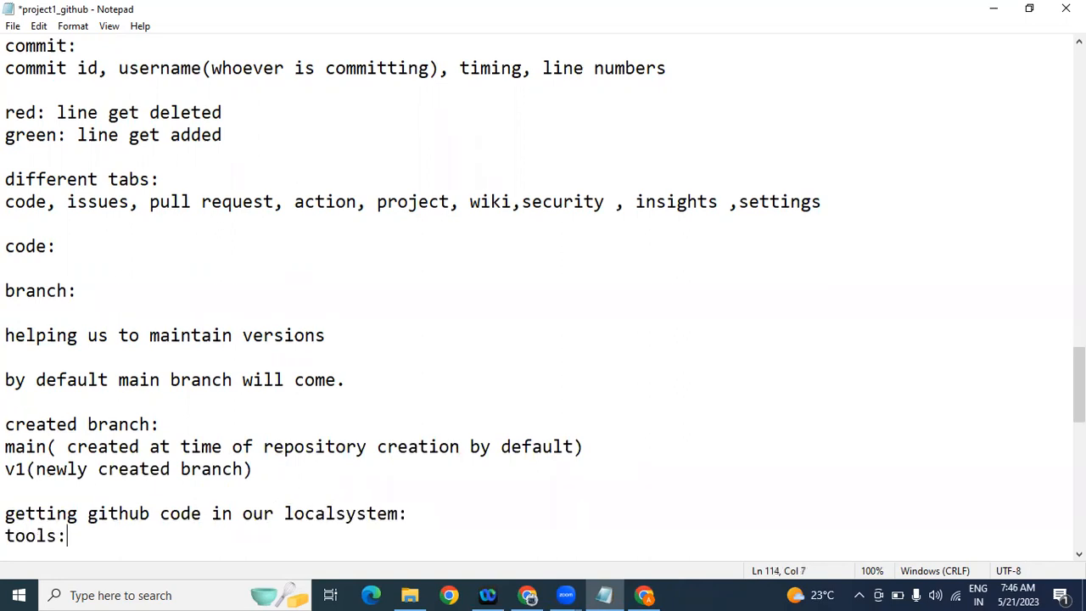
key("Return")
type("ec")
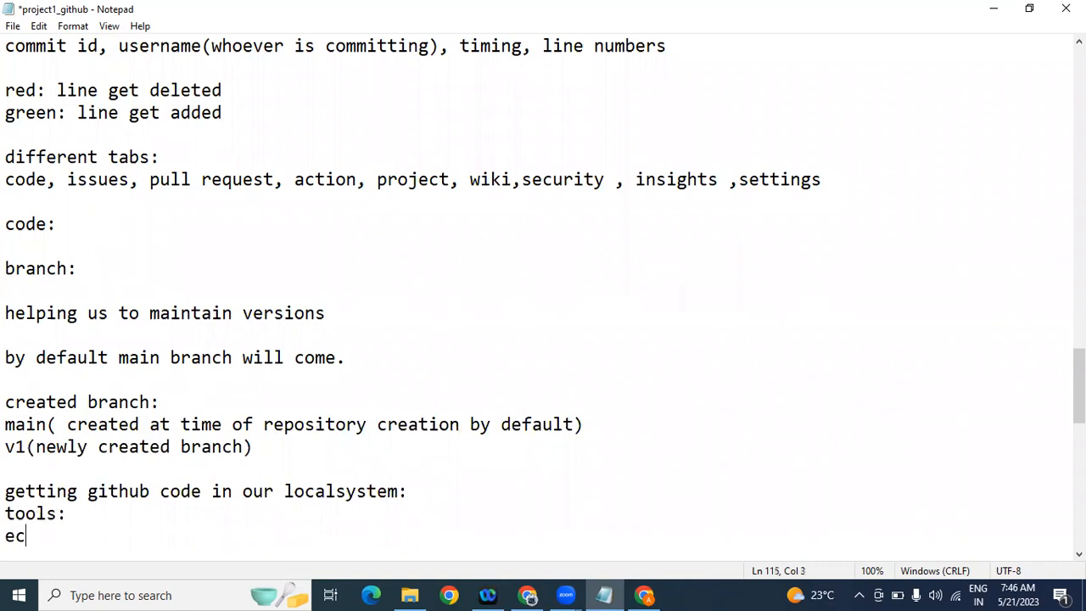
type("lipse,")
key("Return")
type("github")
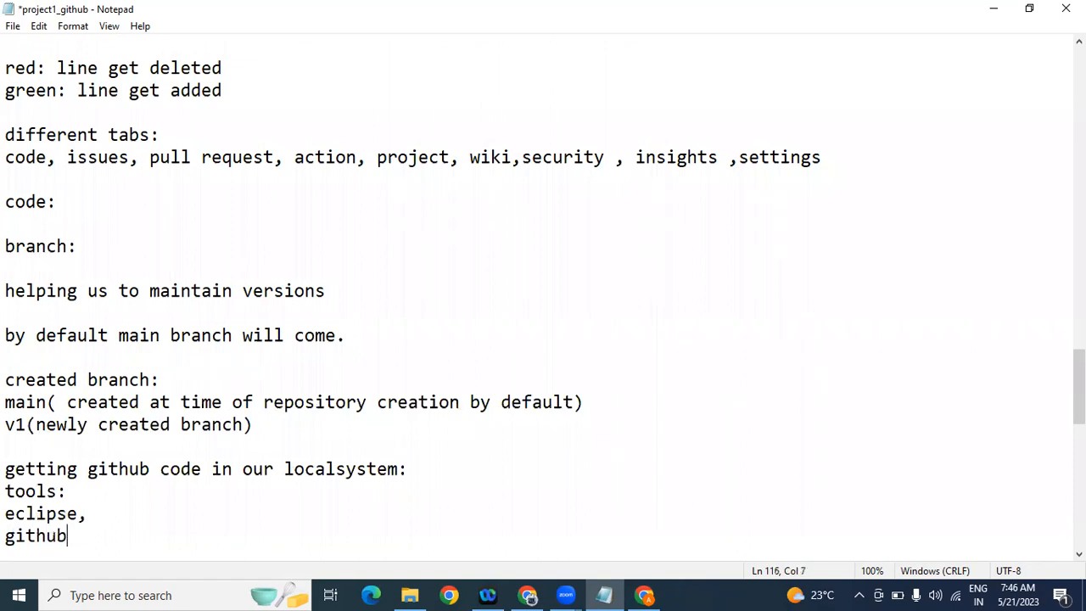
type(" desktop")
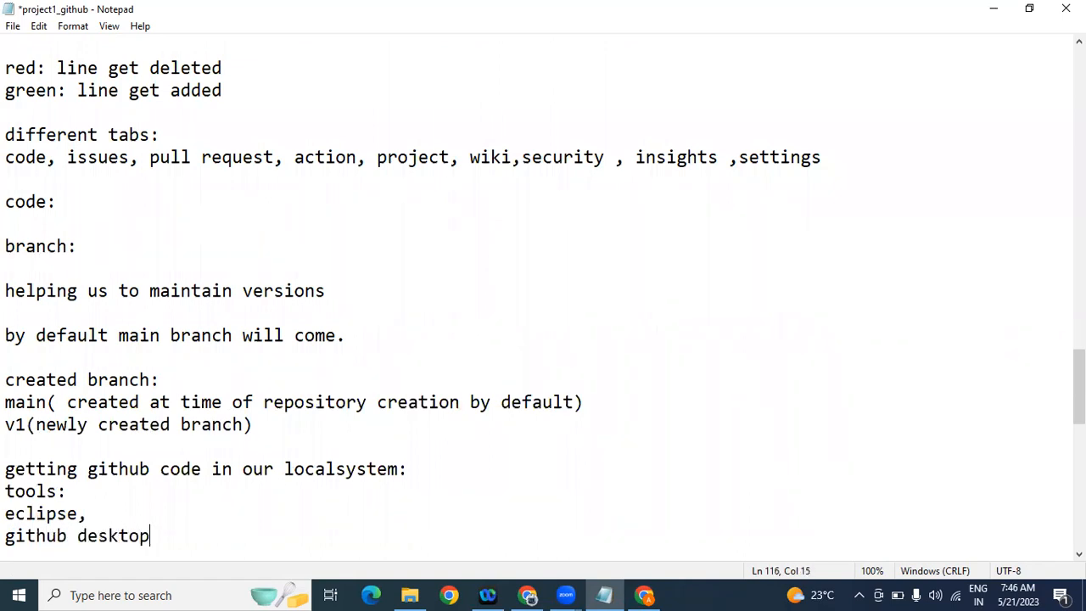
Step: Add the line 'github username and password needed for local setup'
key("Return")
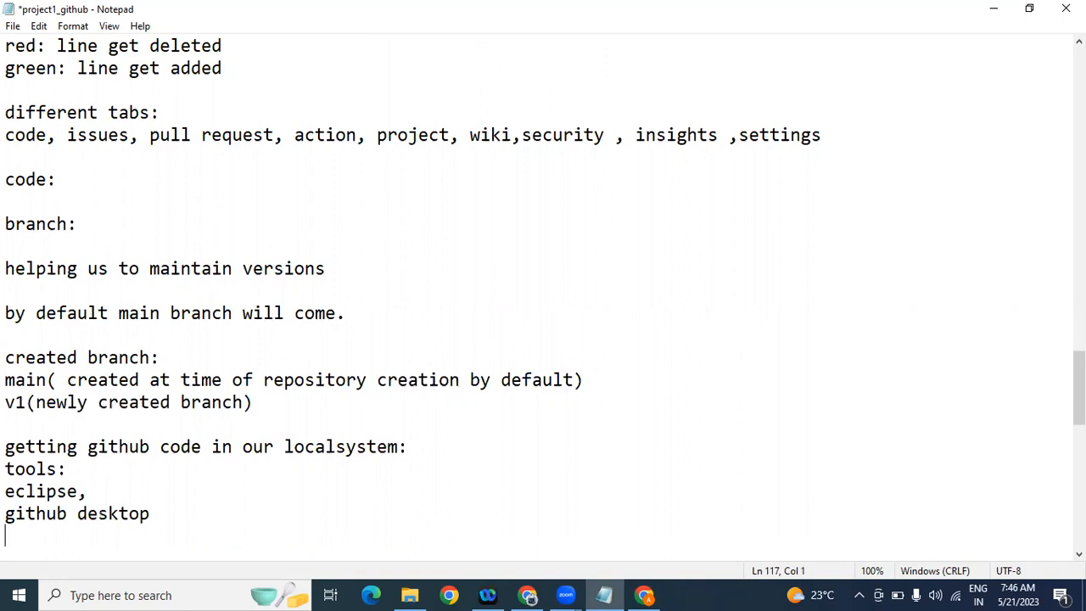
left_click(224, 515)
key("Return")
type("github username ")
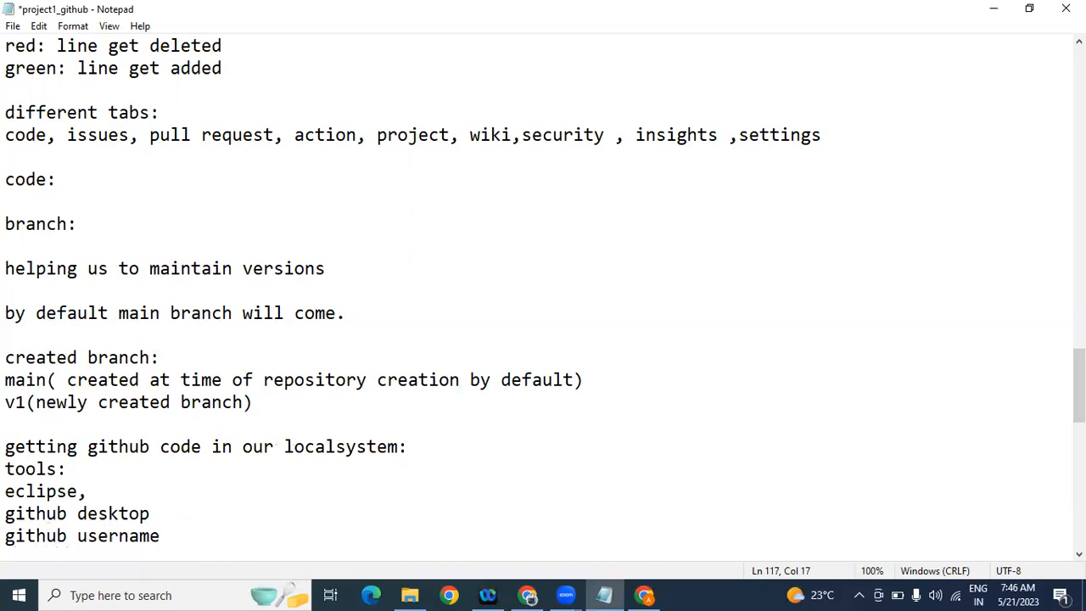
type("and passwor")
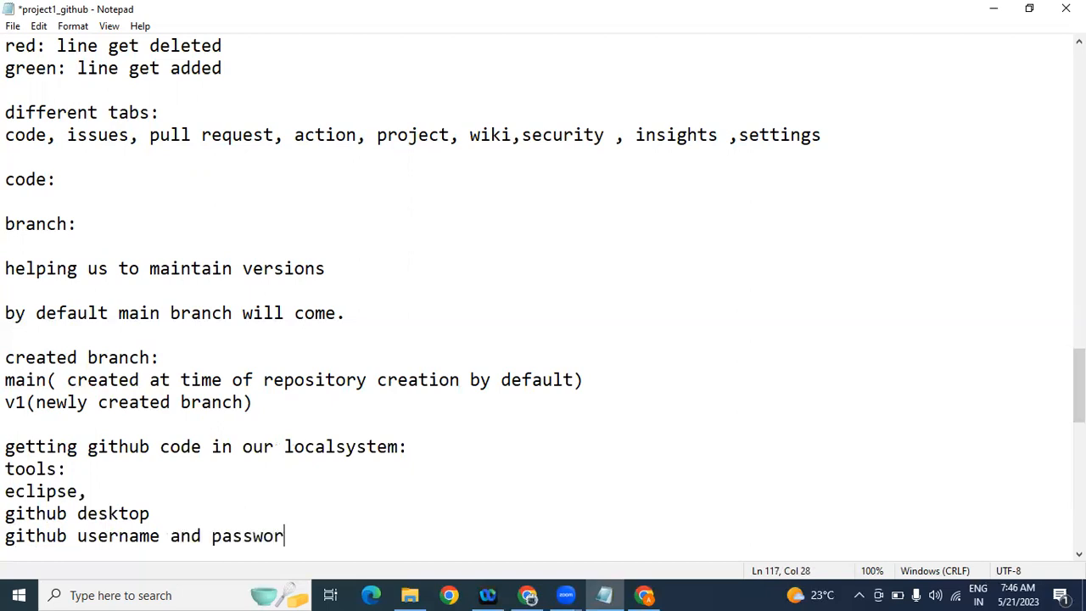
type("d needed fo")
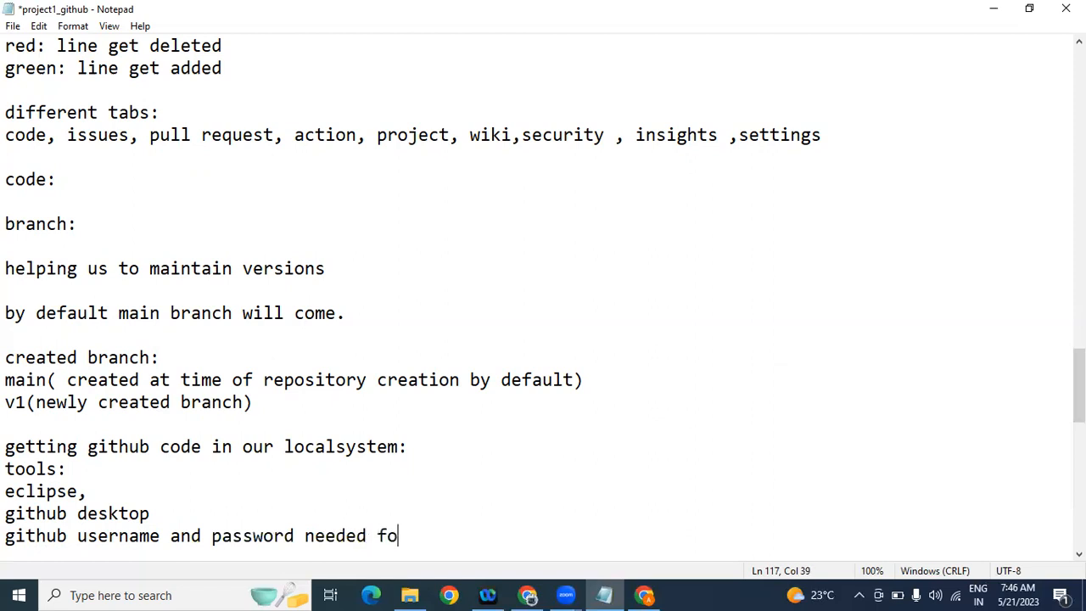
type("r local setup")
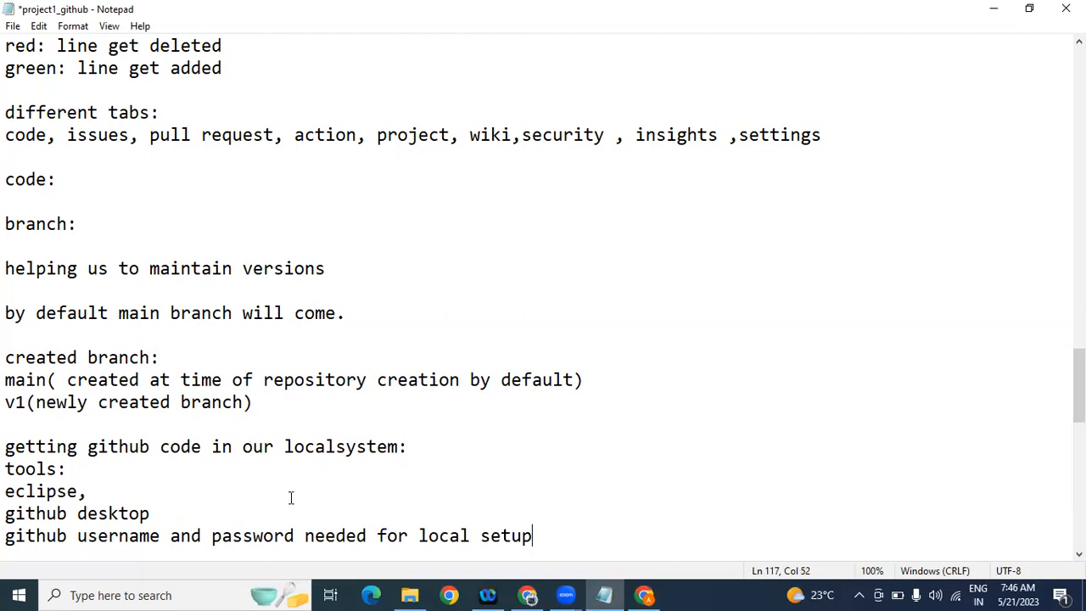
Step: Go from the README to your profile's Repositories tab, listing 33 repositories
left_click(645, 595)
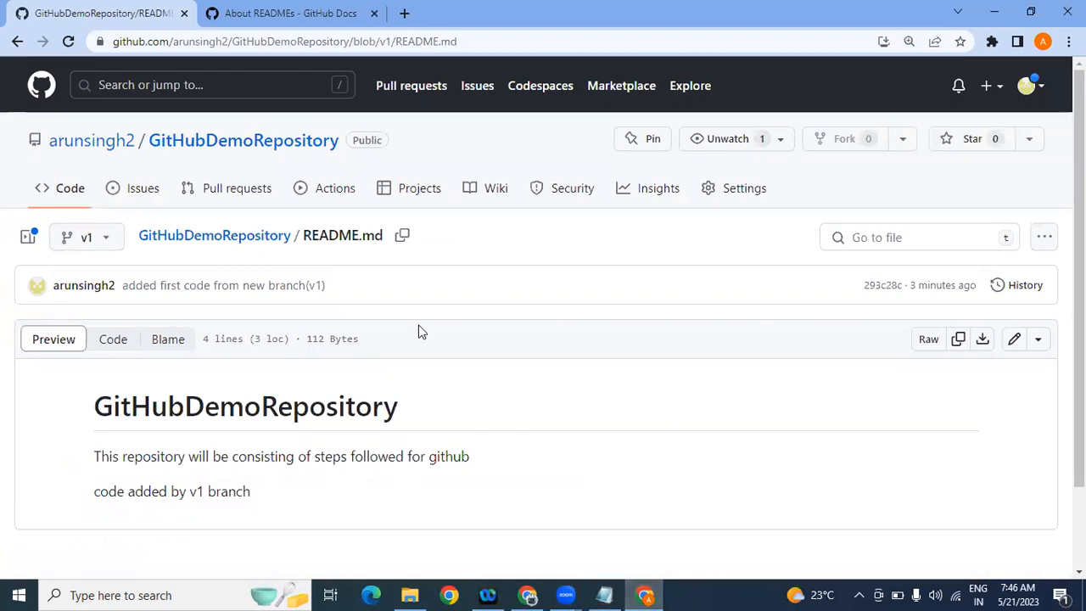
left_click(74, 150)
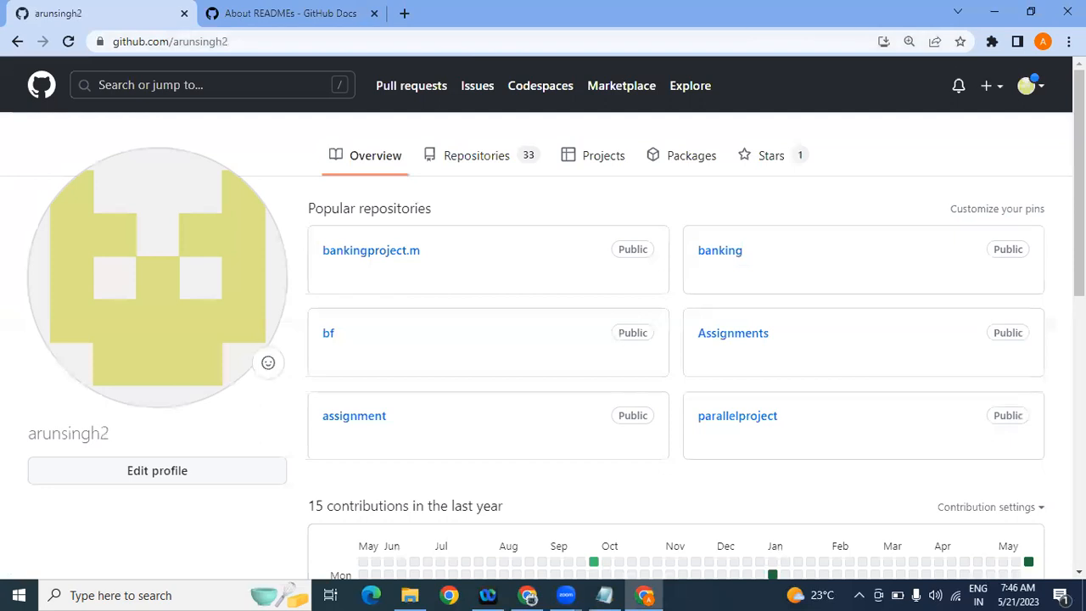
left_click(1043, 92)
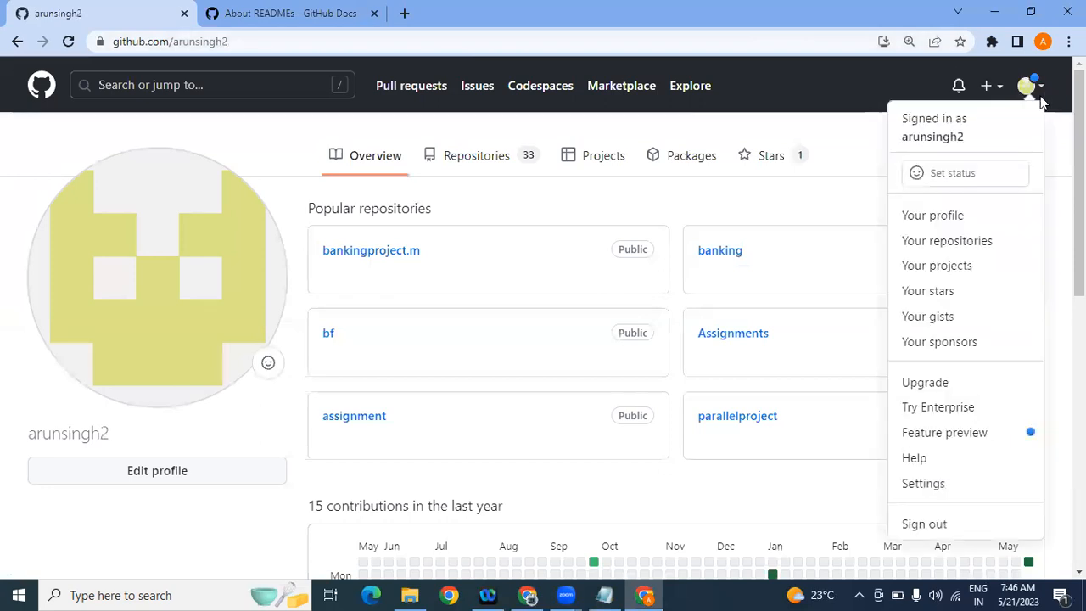
left_click(980, 219)
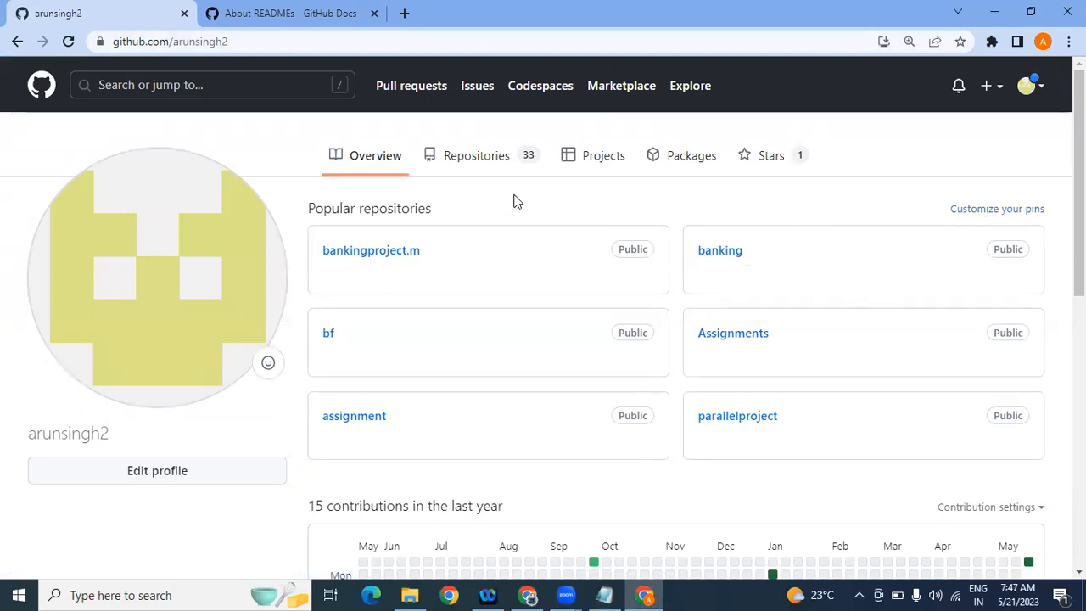
left_click(486, 163)
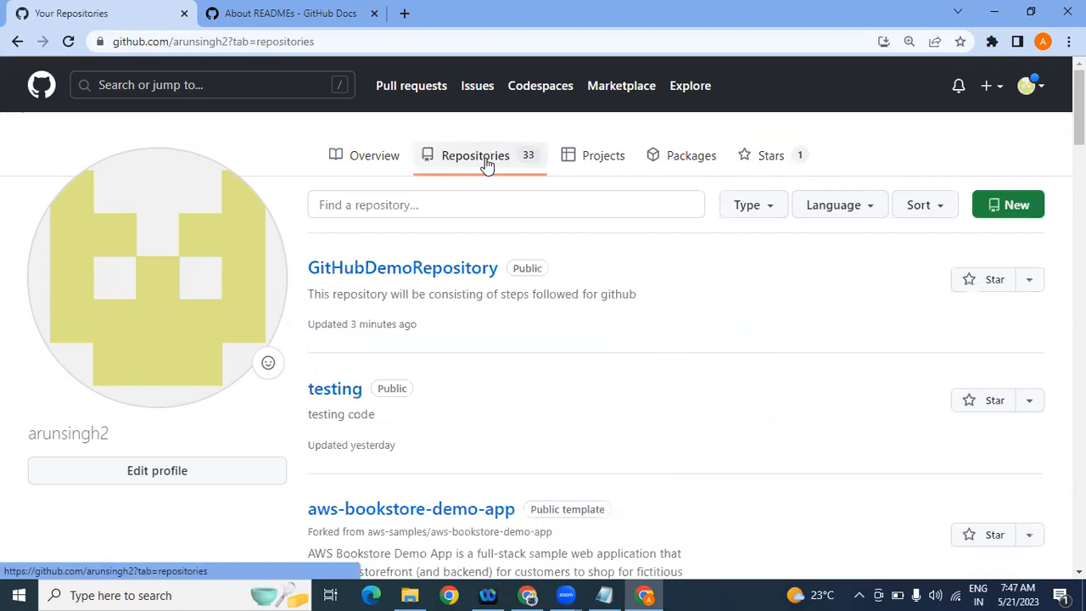
left_click(1010, 206)
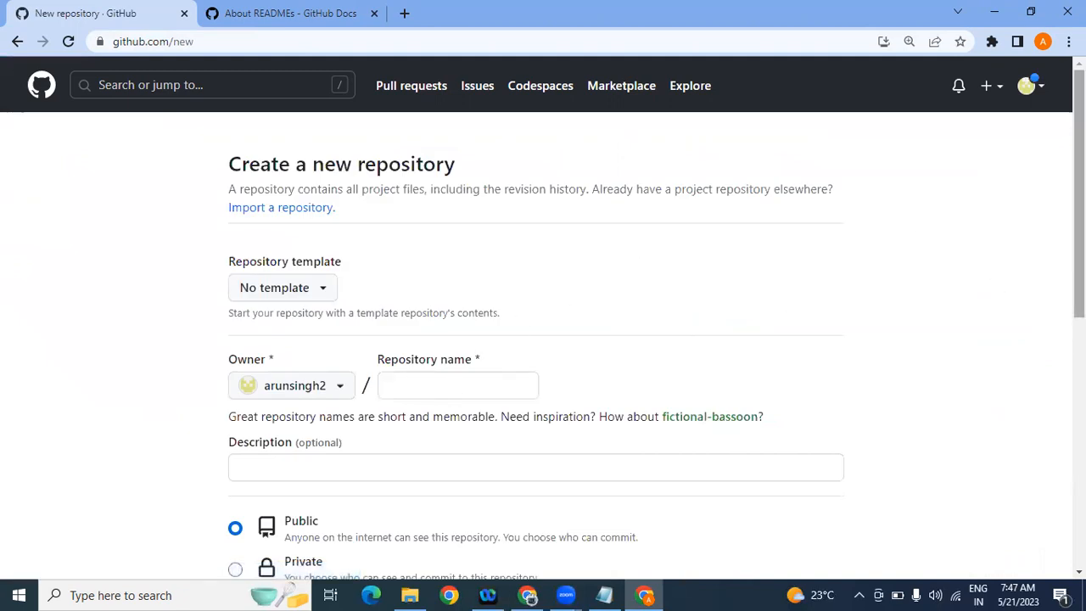
scroll(535, 323, "down", 2)
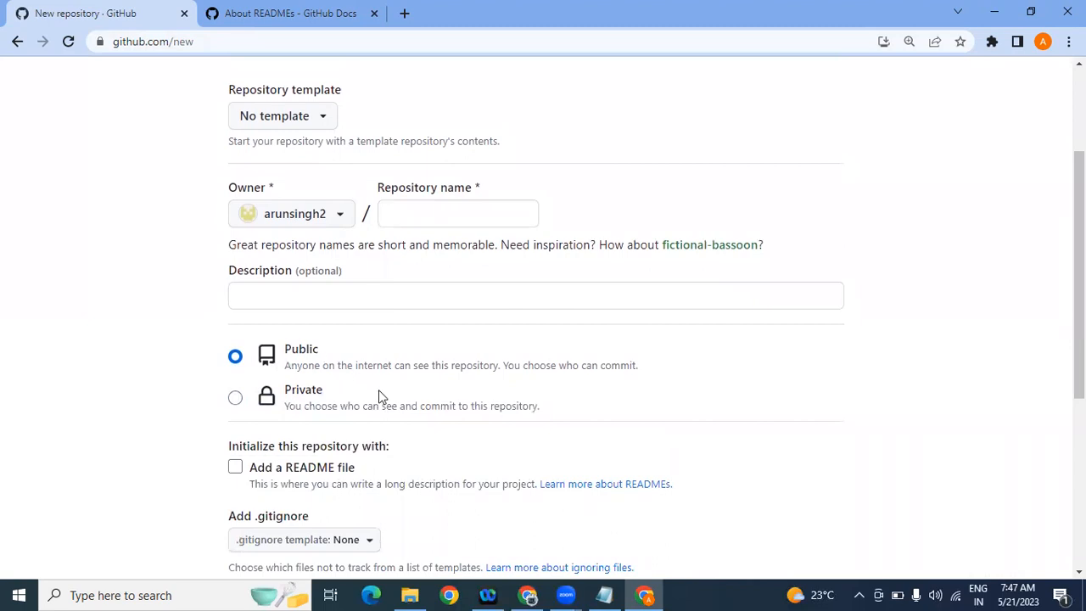
left_click_drag(1080, 309, 1080, 343)
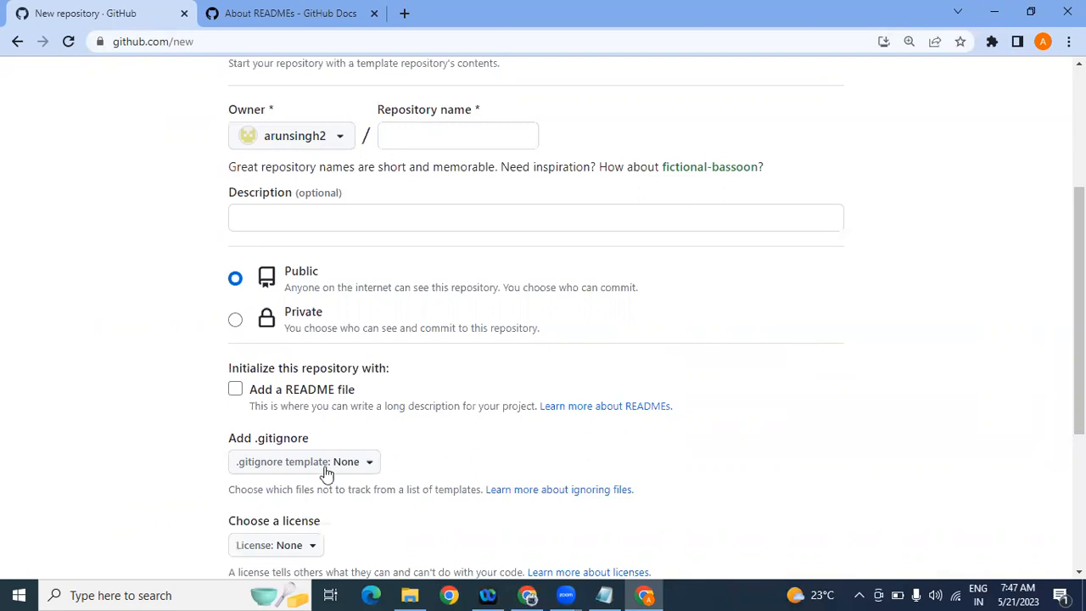
scroll(1078, 322, "down", 2)
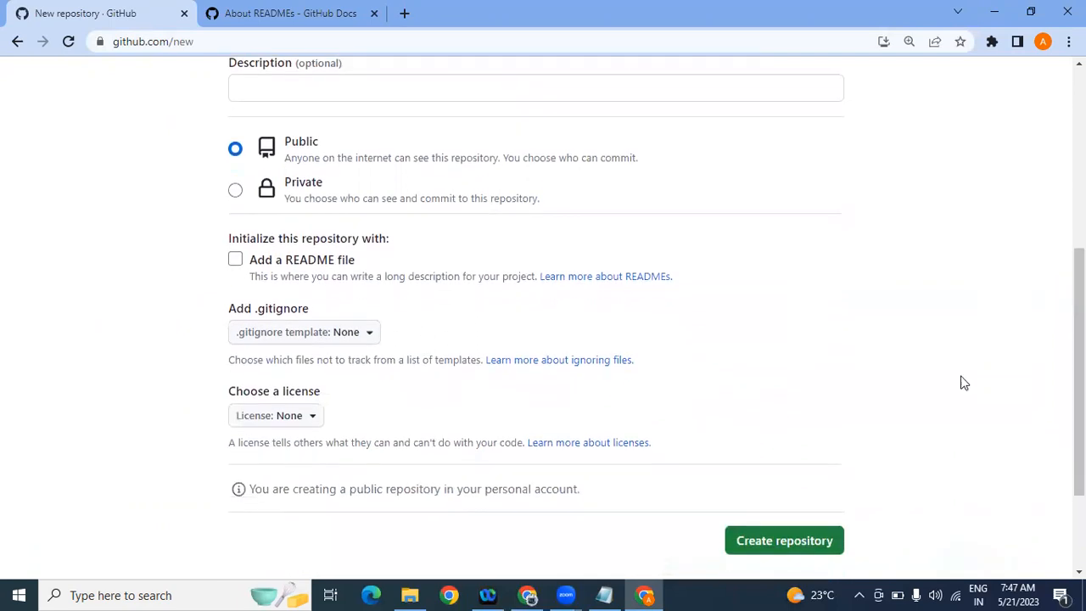
left_click(370, 338)
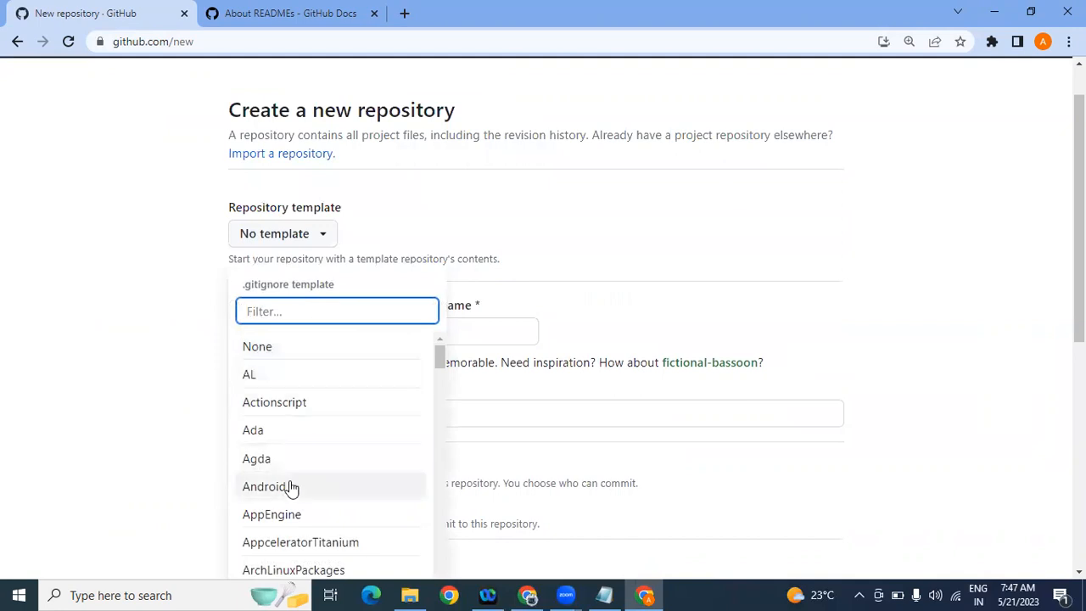
left_click_drag(1080, 263, 1080, 402)
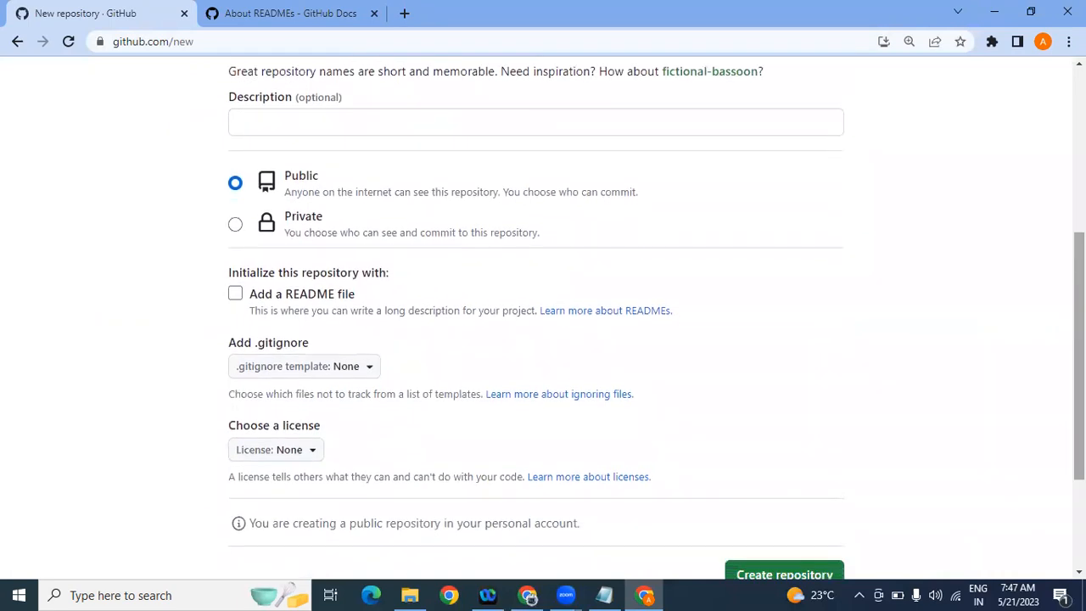
left_click_drag(1079, 373, 1080, 419)
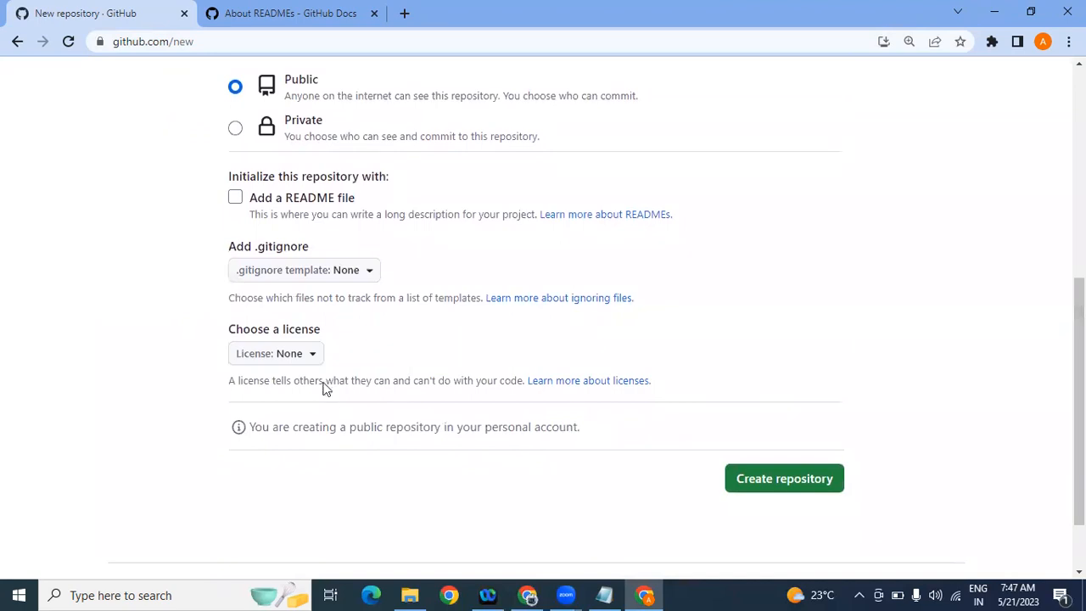
left_click(315, 359)
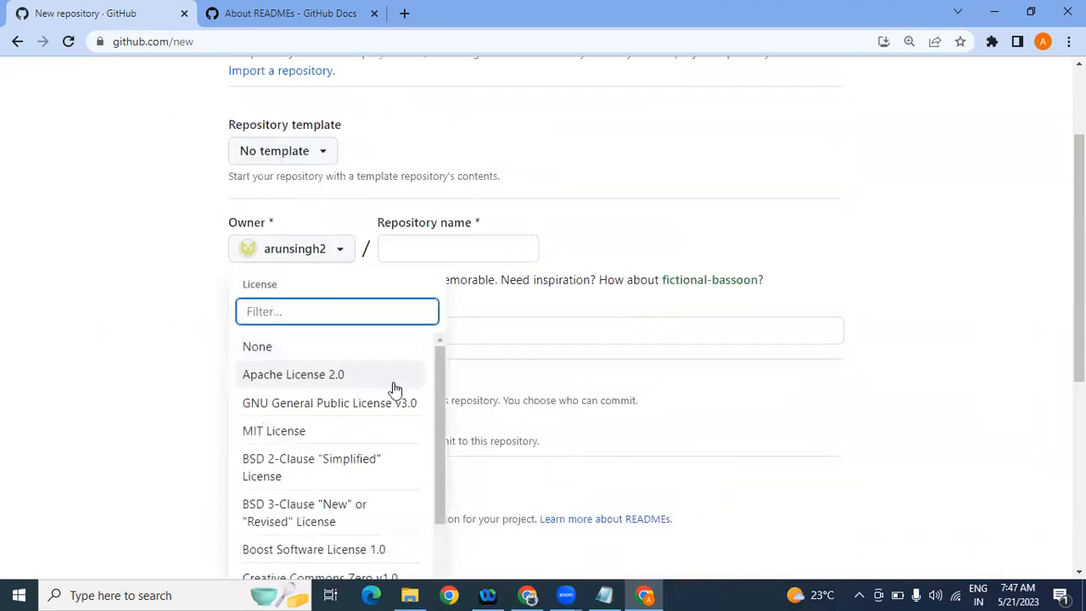
left_click_drag(438, 412, 439, 526)
left_click(124, 453)
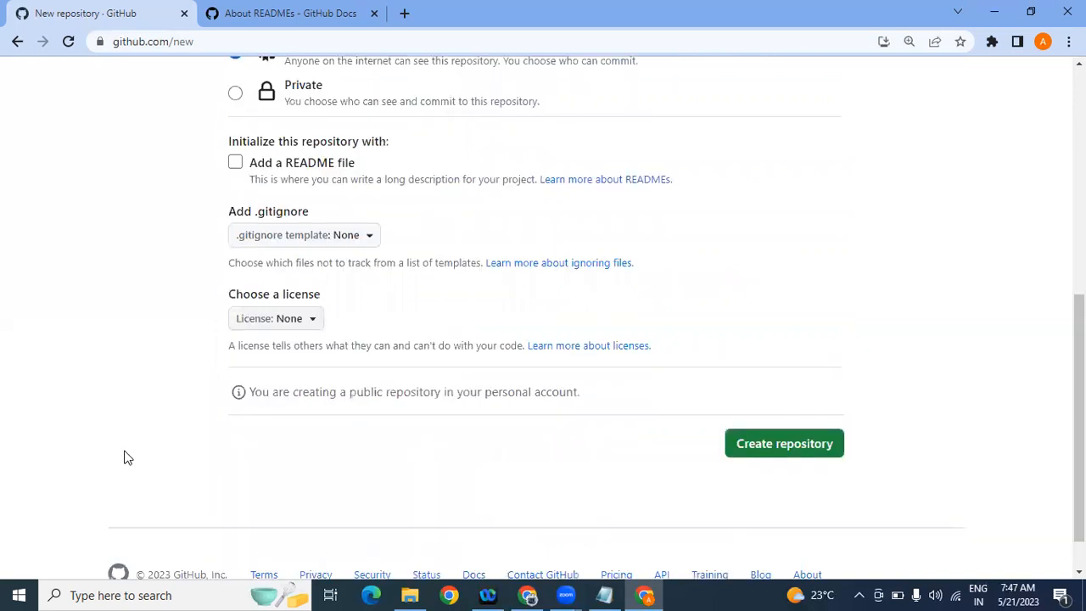
scroll(1034, 146, "up", 5)
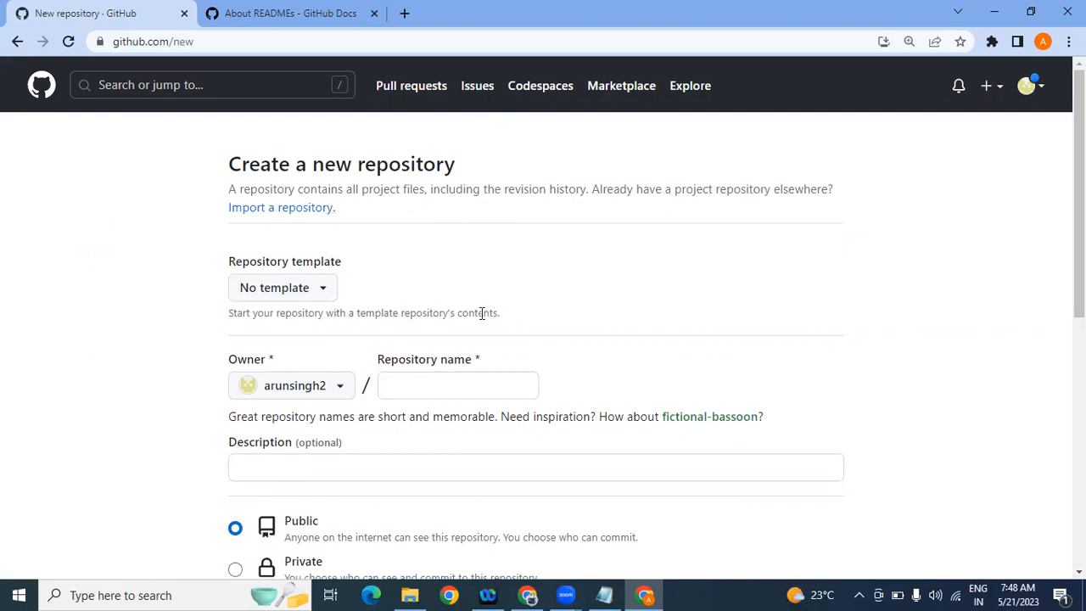
Step: Open the 'Import a repository' page in a new browser tab
right_click(305, 220)
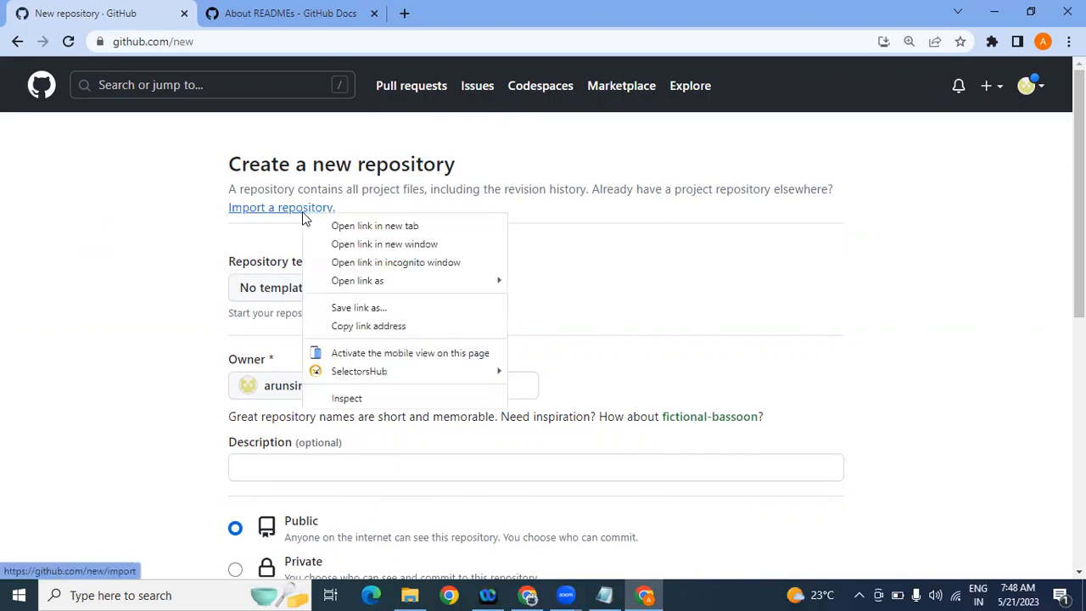
left_click(374, 226)
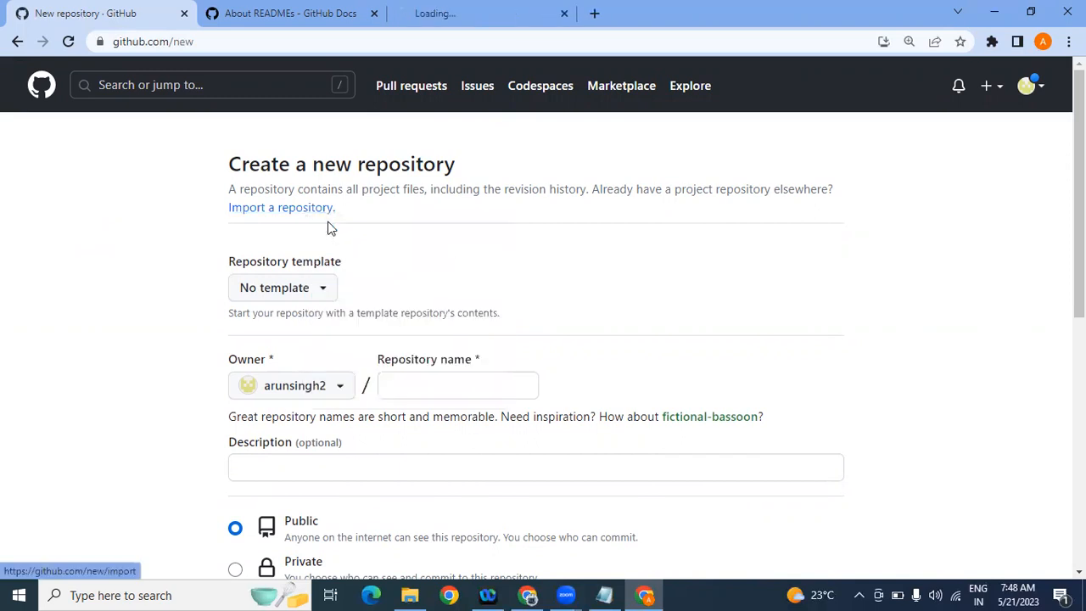
left_click(473, 8)
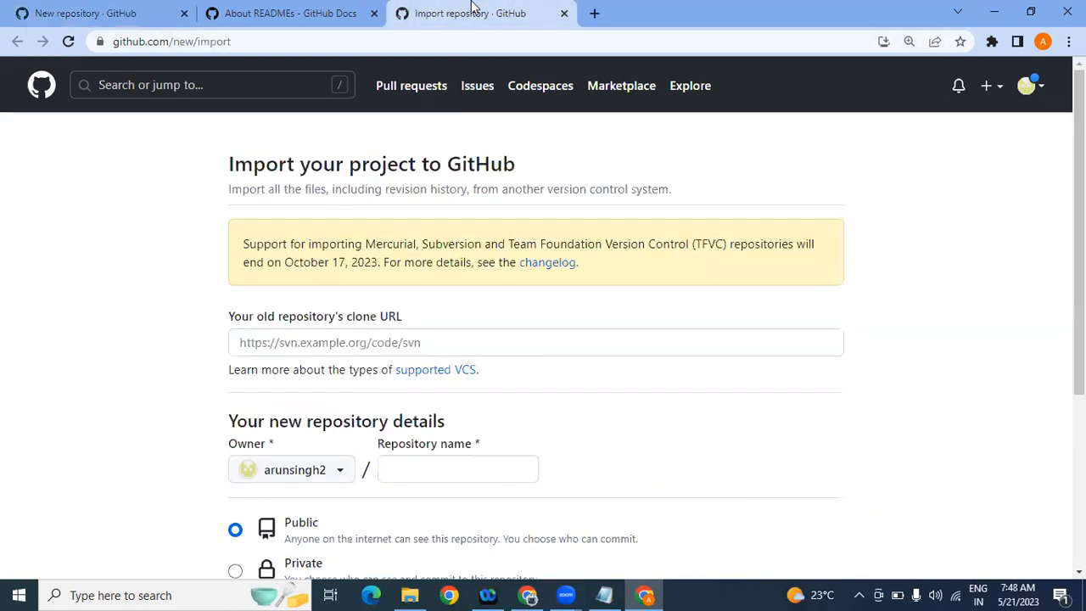
scroll(470, 306, "down", 1)
scroll(1033, 408, "down", 1)
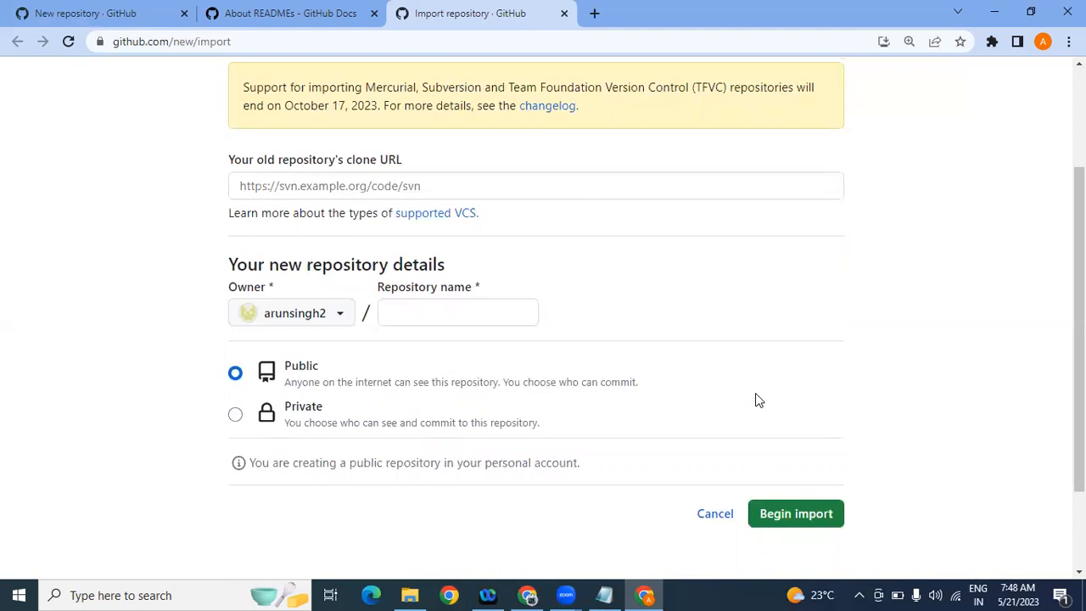
Step: Name the imported repository 'importinggitrepo', confirmed available, leaving the clone URL empty
left_click(426, 309)
type("imp")
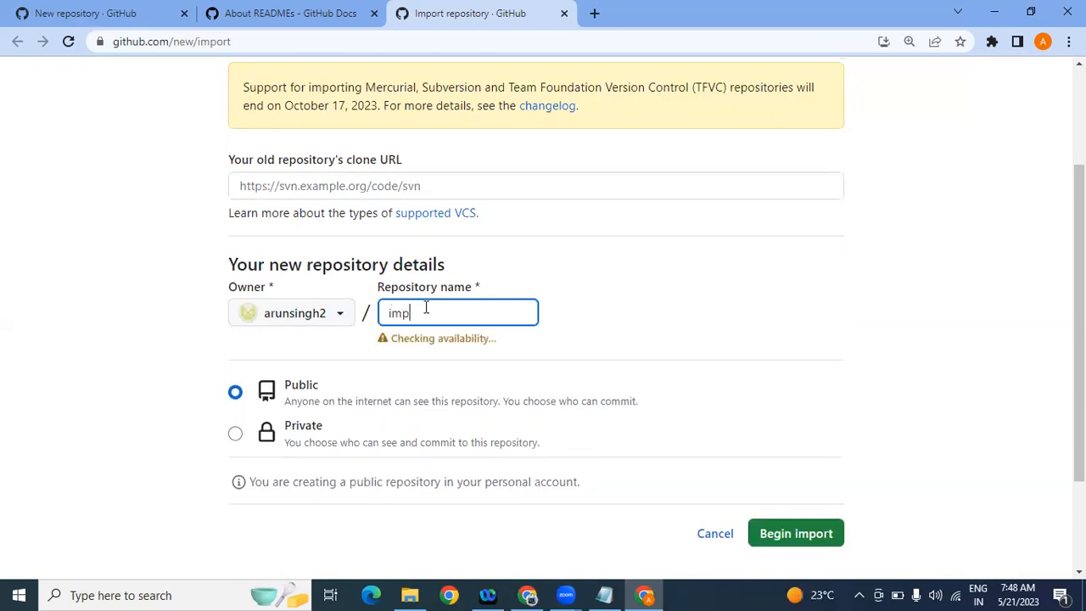
type("ortinggitrepo")
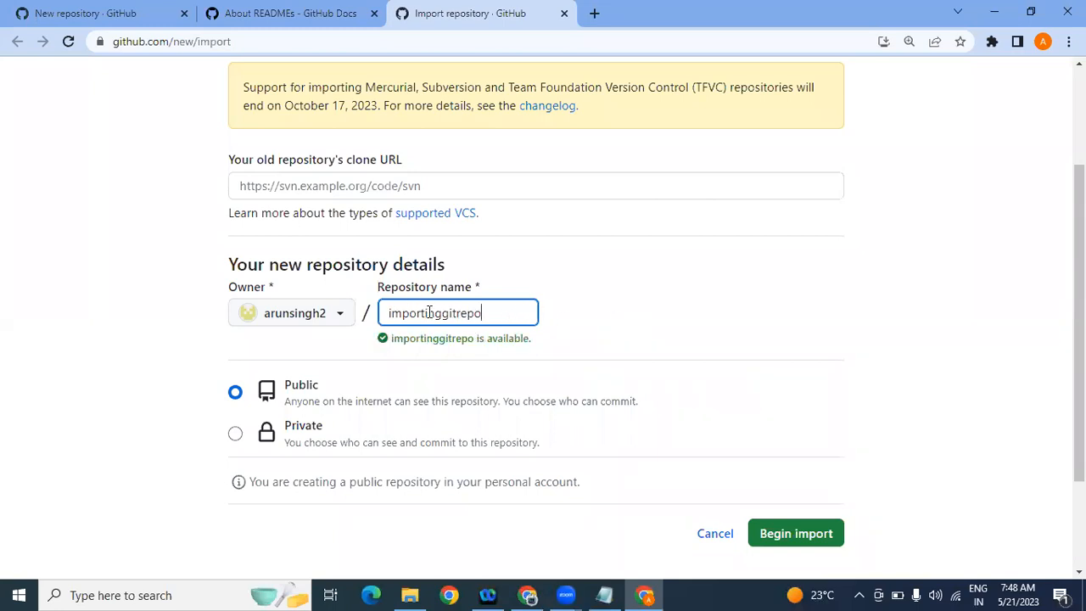
left_click(619, 327)
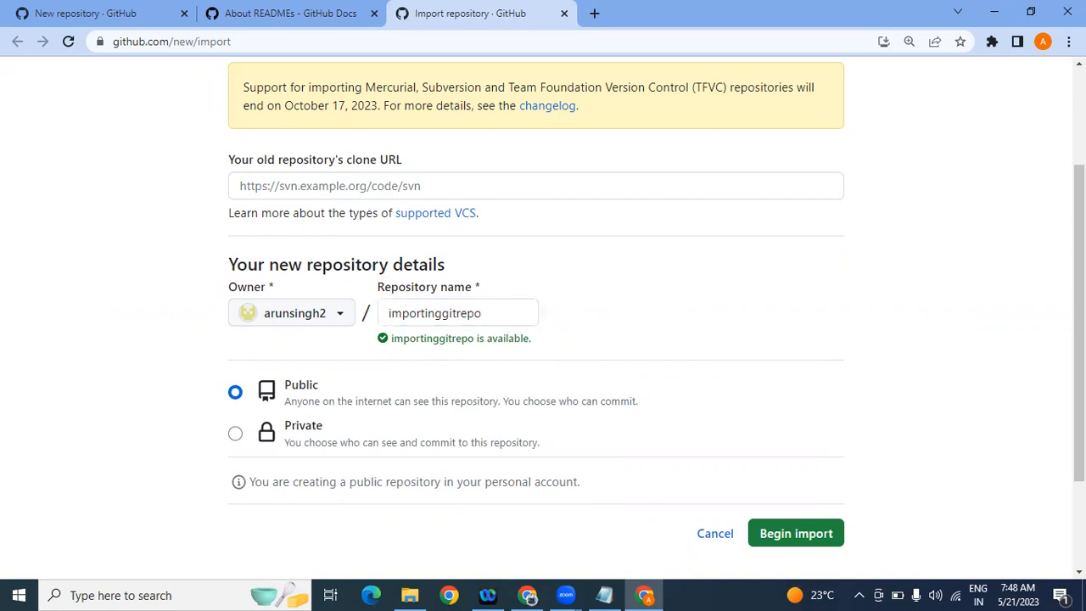
left_click_drag(1079, 299, 1079, 384)
scroll(543, 322, "up", 3)
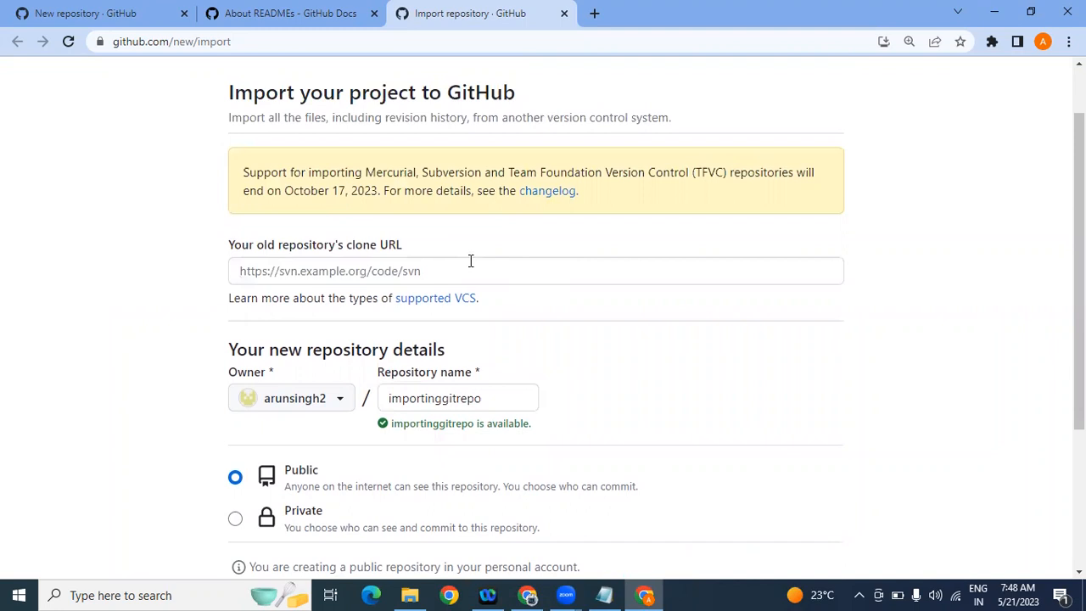
left_click(238, 270)
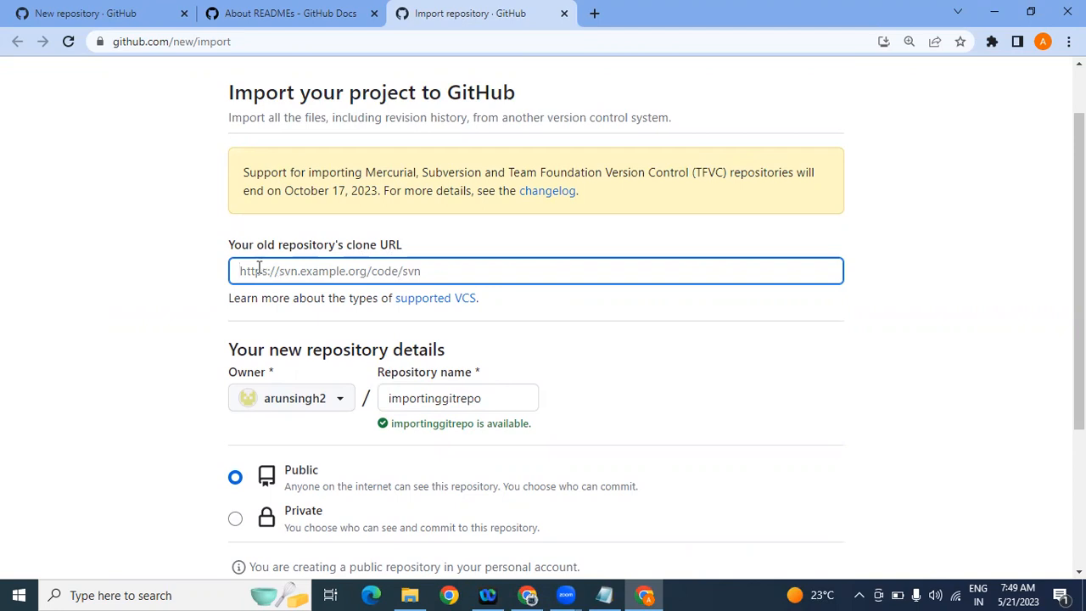
Step: Return to the About READMEs docs tab after glancing at the New repository tab
left_click(287, 22)
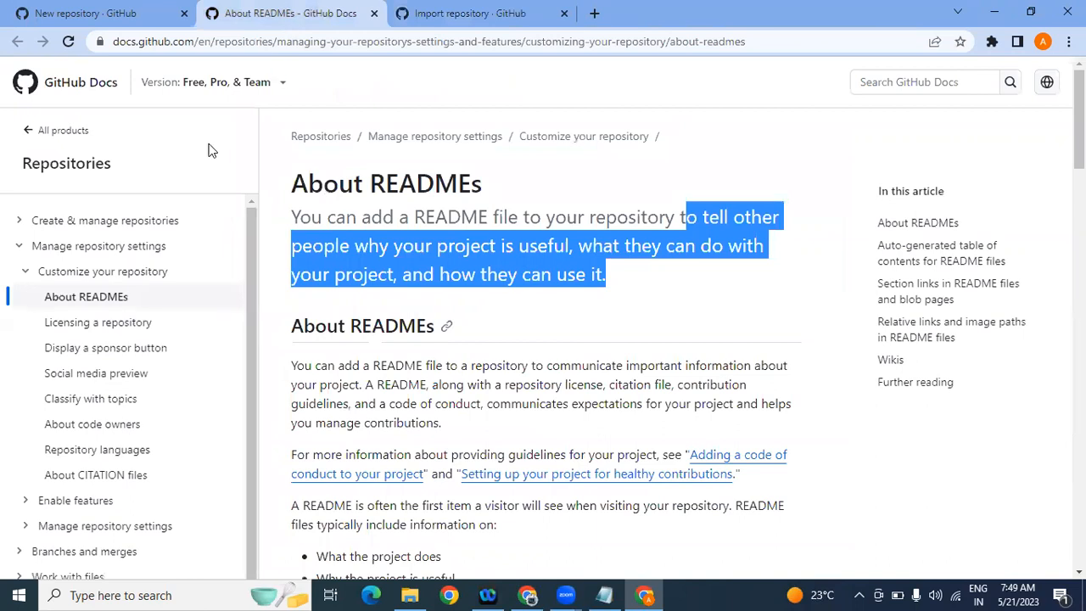
left_click(139, 7)
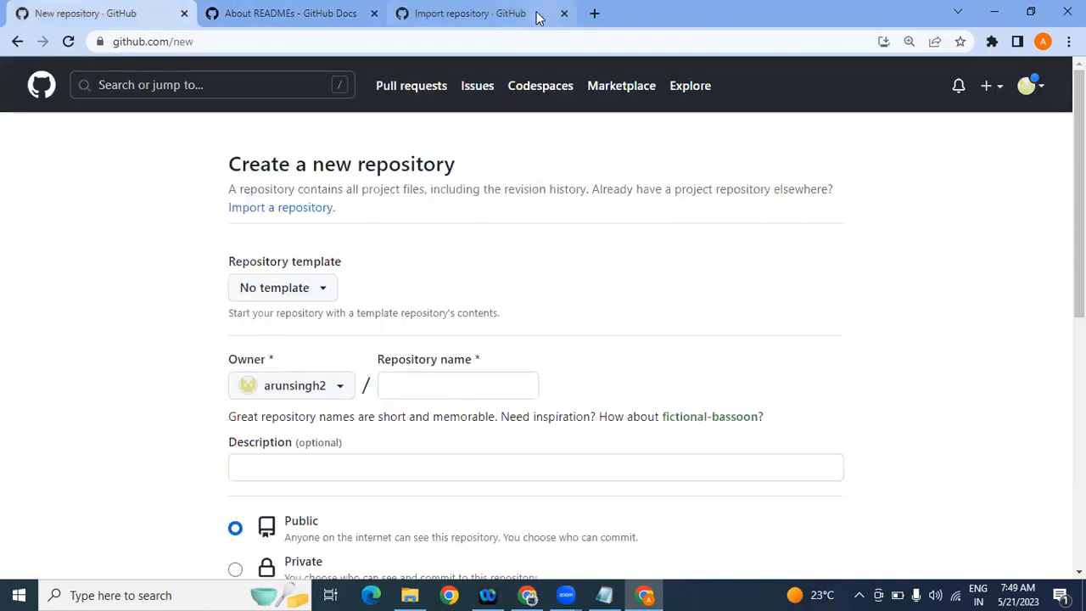
left_click(314, 10)
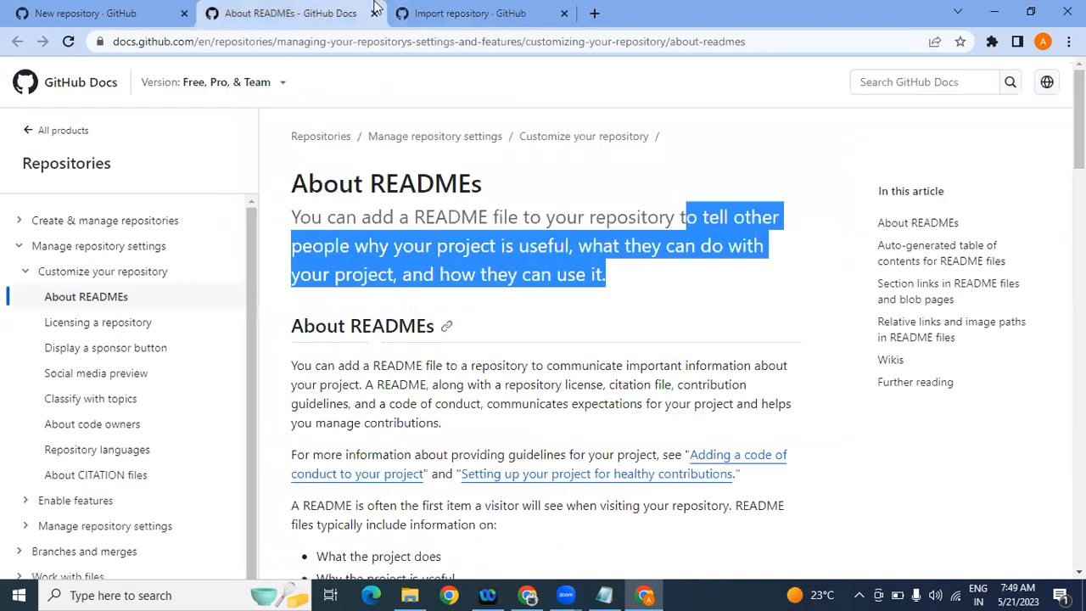